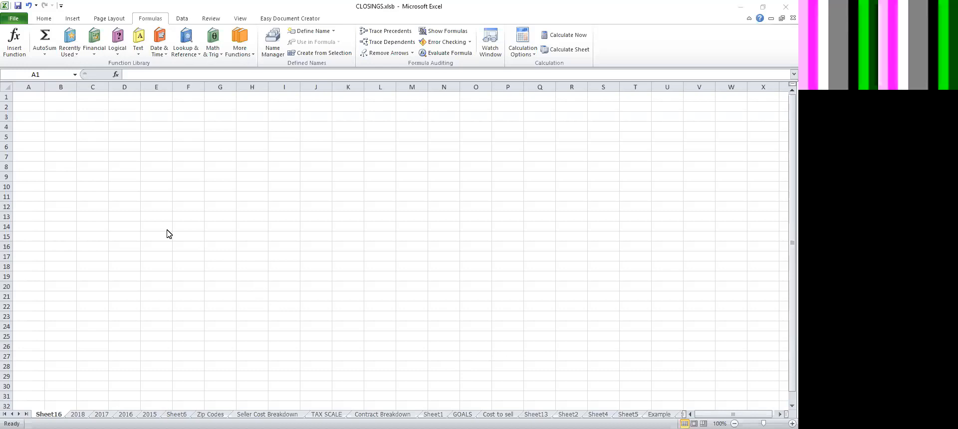
{"action": "left_click", "coordinate": [167, 225]}
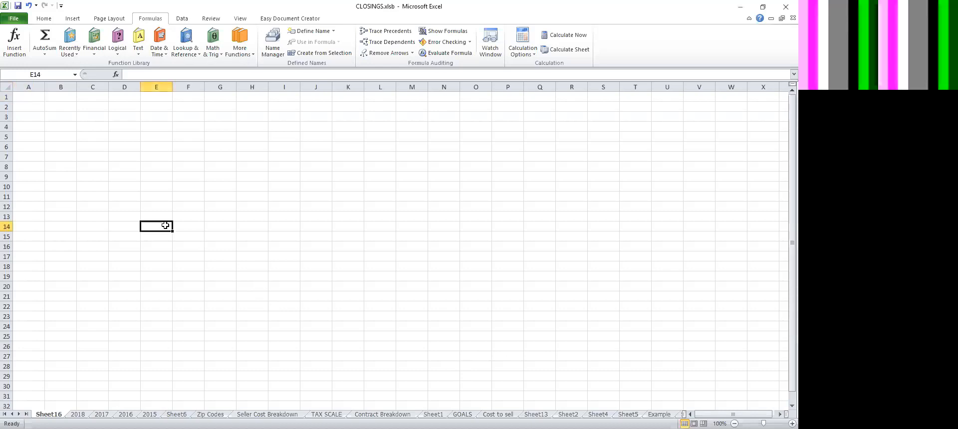
{"action": "right_click", "coordinate": [191, 230]}
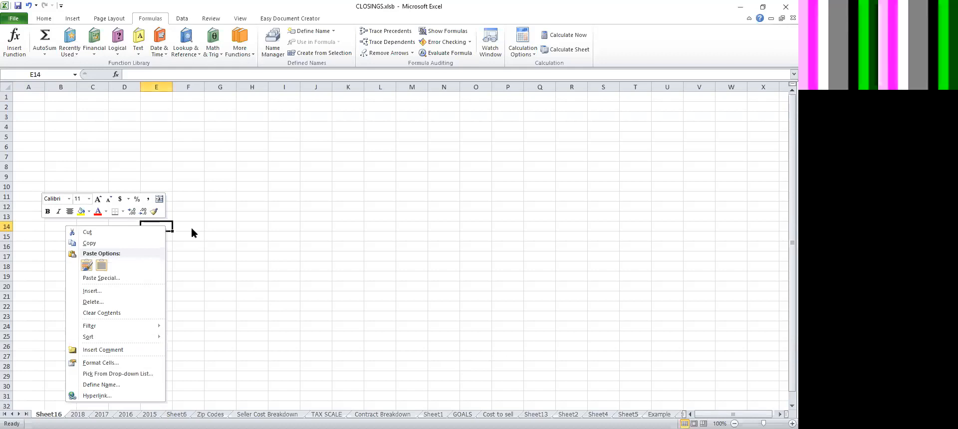
{"action": "key", "text": "Escape"}
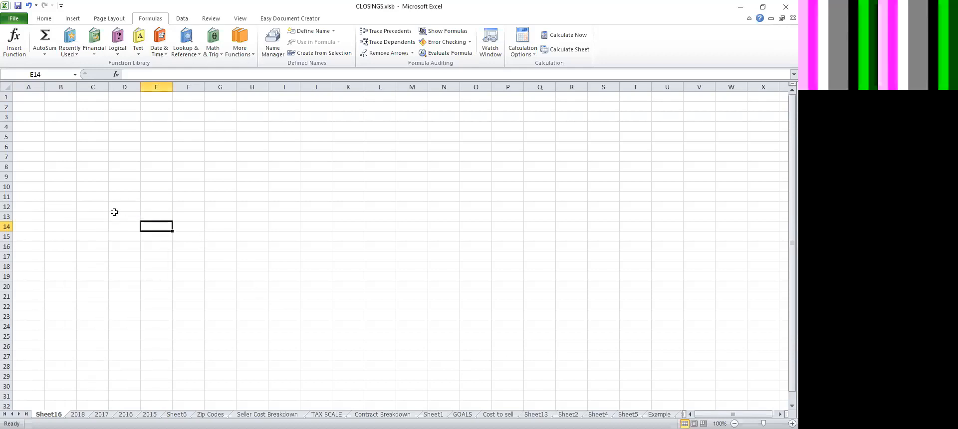
{"action": "right_click", "coordinate": [160, 179]}
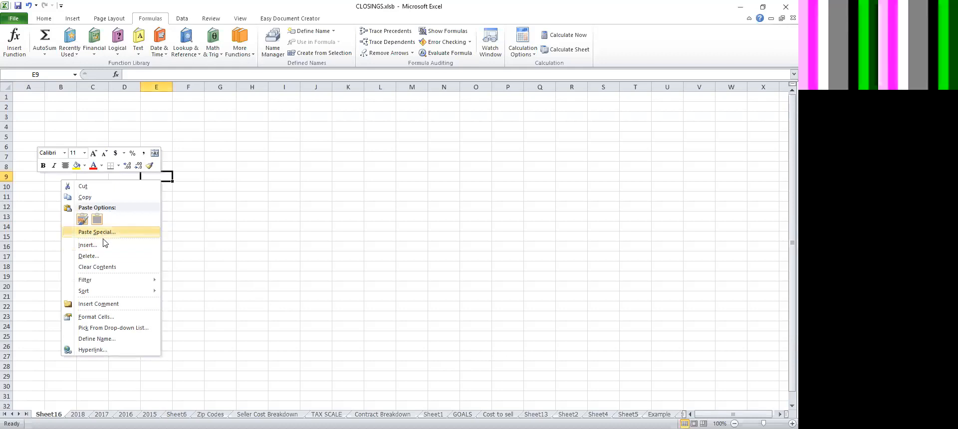
{"action": "key", "text": "Escape"}
{"action": "key", "text": "ctrl+Home"}
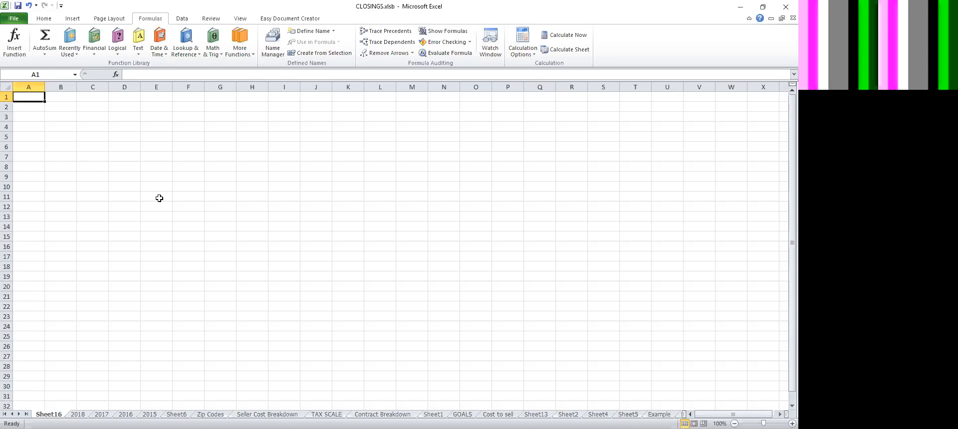
Enter the headers "Date of Contract" in A1 and "BINSR" in B1.
{"action": "left_click", "coordinate": [61, 136]}
{"action": "left_click", "coordinate": [38, 102]}
{"action": "type", "text": "Date"}
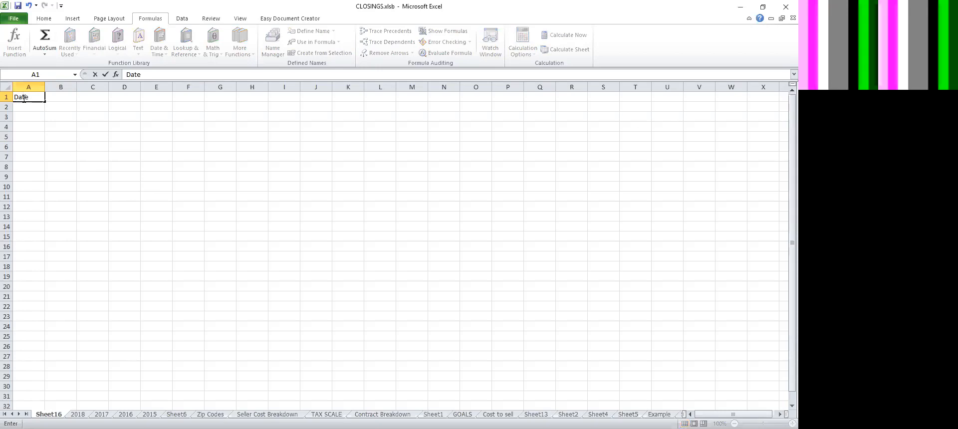
{"action": "type", "text": " of Contract"}
{"action": "left_click", "coordinate": [71, 96]}
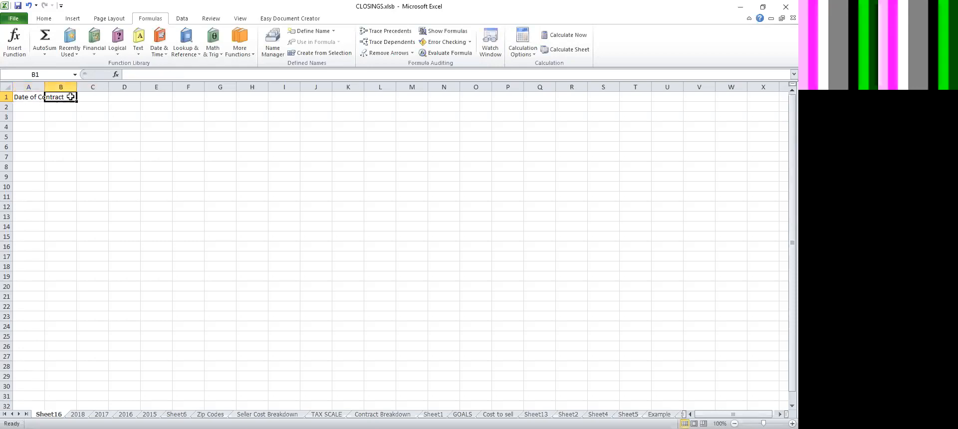
{"action": "type", "text": "BINSR"}
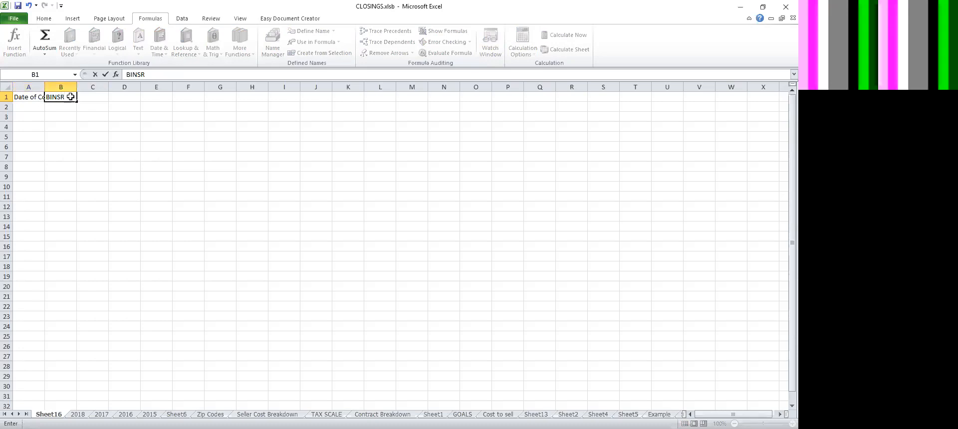
{"action": "key", "text": "Tab"}
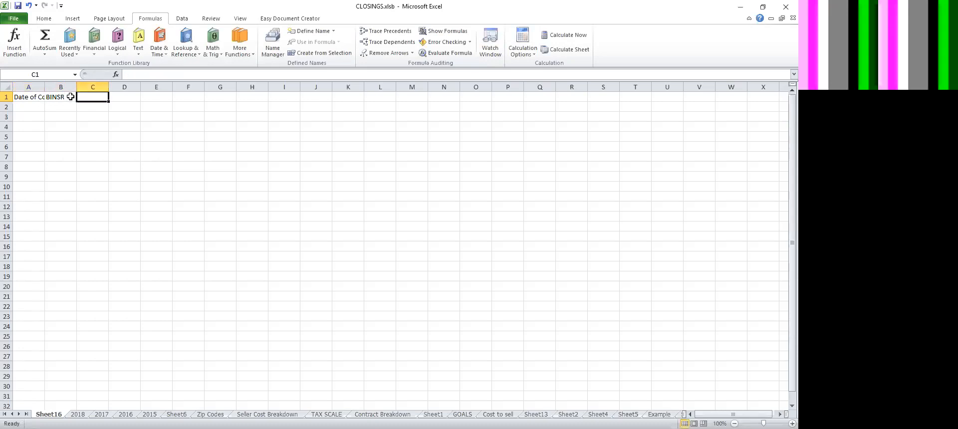
Add the headers "Type" in C1 and "Client Name" in D1.
{"action": "type", "text": "Type"}
{"action": "key", "text": "Tab"}
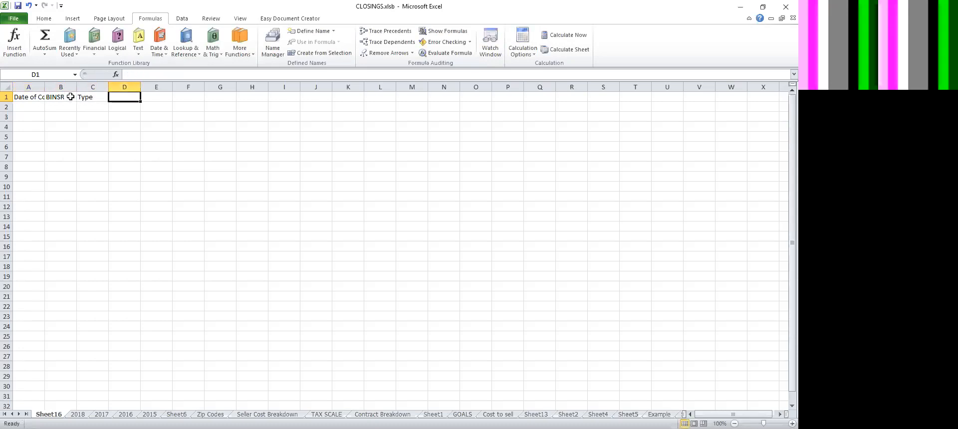
{"action": "type", "text": "Cli"}
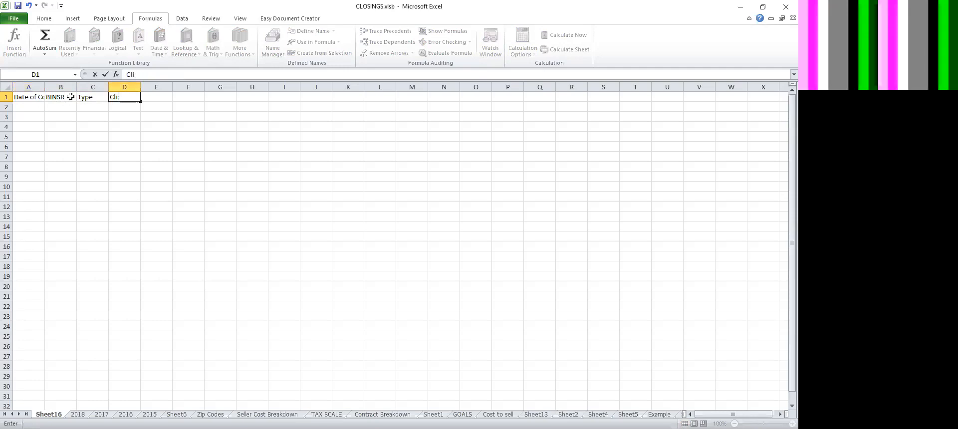
{"action": "type", "text": "ent Name"}
{"action": "key", "text": "Tab"}
Enter the header "Price" in E1.
{"action": "type", "text": "Sales"}
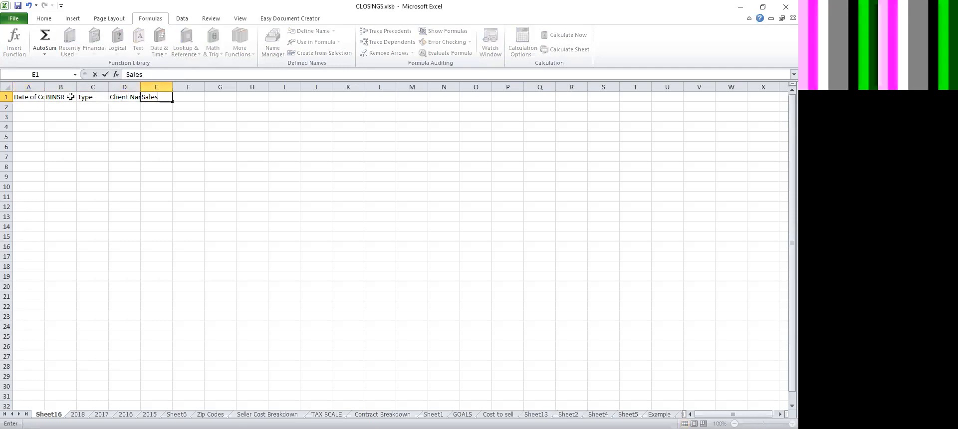
{"action": "key", "text": "BackSpace"}
{"action": "key", "text": "BackSpace"}
{"action": "key", "text": "BackSpace"}
{"action": "key", "text": "BackSpace"}
{"action": "type", "text": "Price"}
{"action": "key", "text": "Tab"}
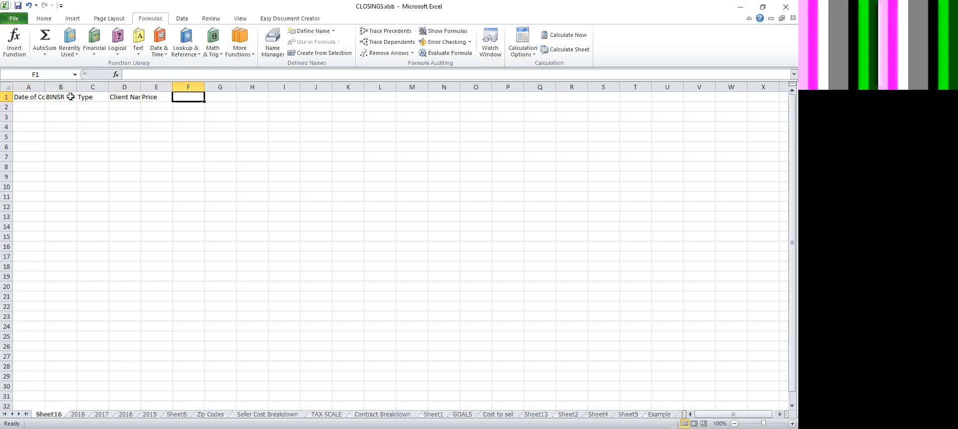
Add the headers "Comm %" in F1 and "COE" in G1.
{"action": "type", "text": "C"}
{"action": "key", "text": "BackSpace"}
{"action": "type", "text": "Comm %"}
{"action": "key", "text": "Tab"}
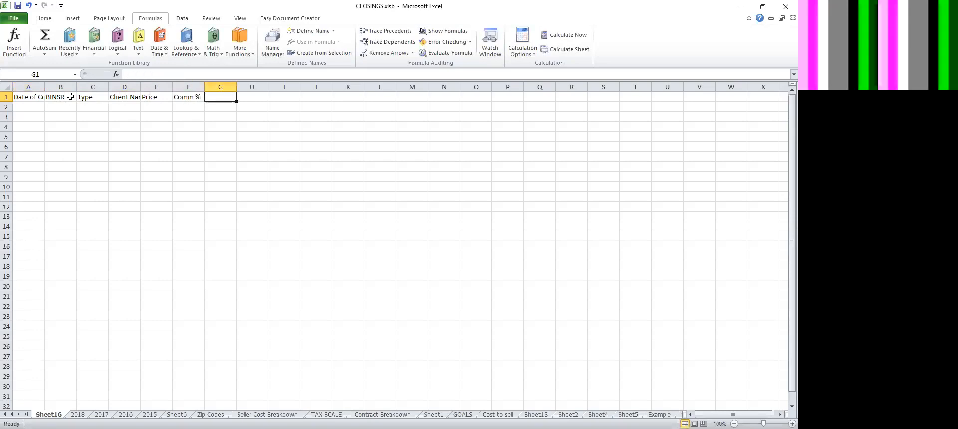
{"action": "type", "text": "COE"}
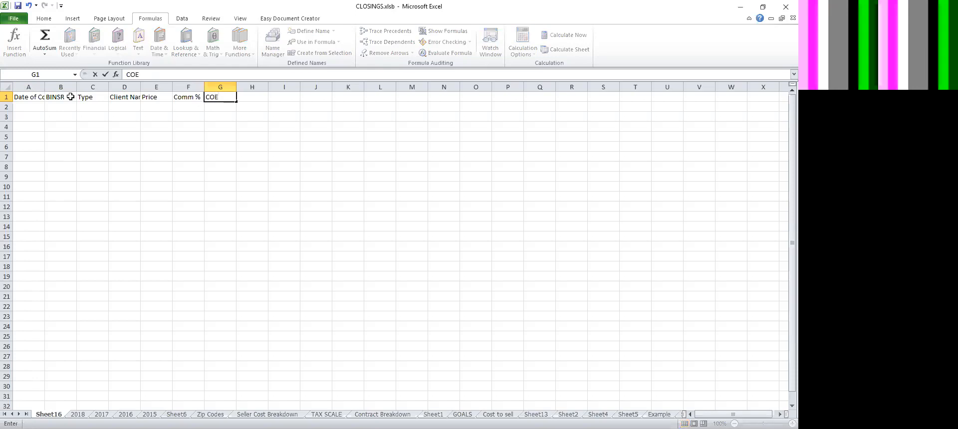
{"action": "key", "text": "Tab"}
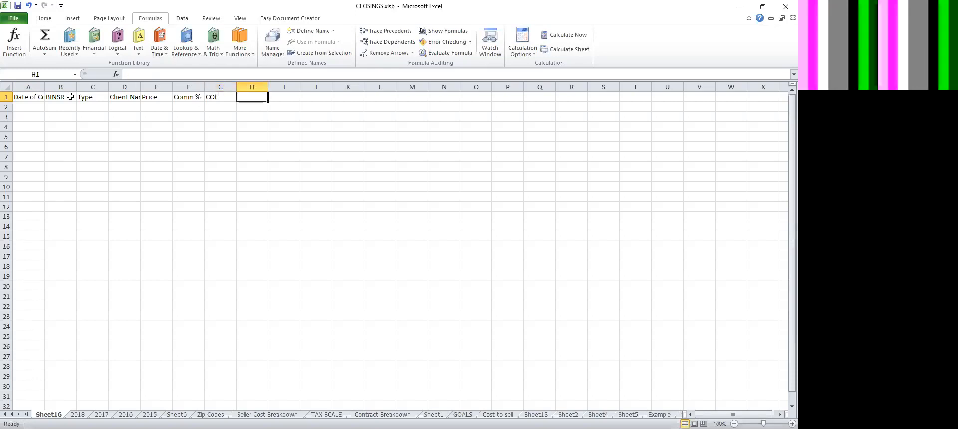
Add the headers "Days Left" in H1 and "Today" in I1.
{"action": "type", "text": "Da"}
{"action": "key", "text": "BackSpace"}
{"action": "type", "text": "y"}
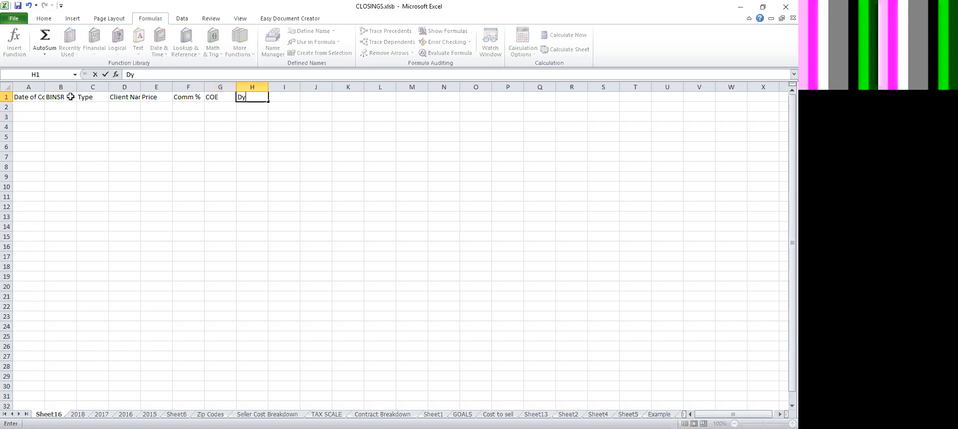
{"action": "key", "text": "BackSpace"}
{"action": "type", "text": "ays Left"}
{"action": "key", "text": "Tab"}
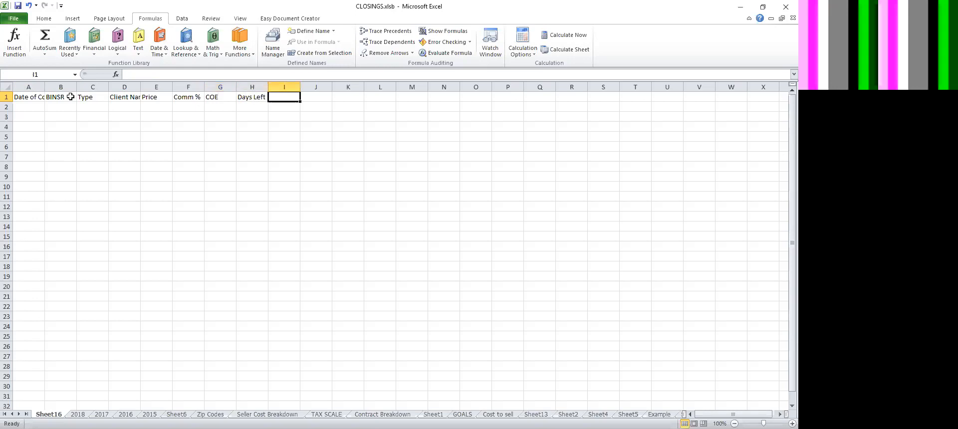
{"action": "type", "text": "Today"}
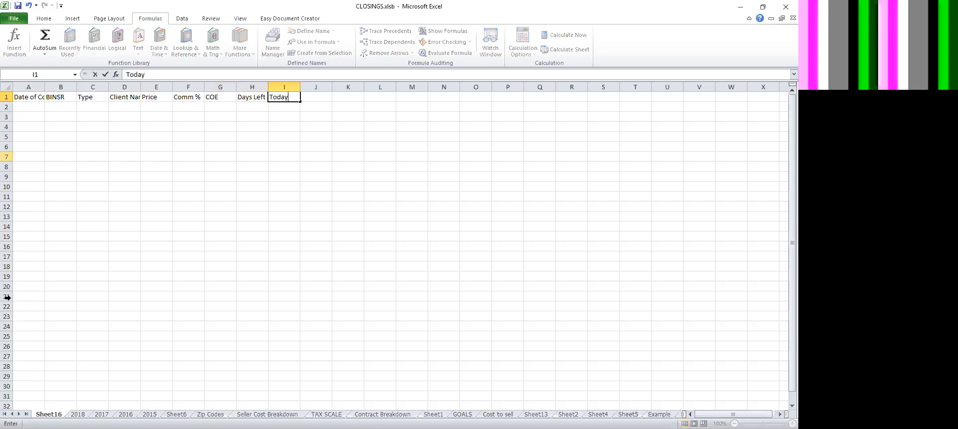
Widen columns A through I together to one slightly larger equal width.
{"action": "left_click_drag", "start_coordinate": [35, 85], "coordinate": [284, 87]}
{"action": "double_click", "coordinate": [300, 87]}
{"action": "mouse_move", "coordinate": [88, 88]}
{"action": "left_mouse_down"}
{"action": "mouse_move", "coordinate": [66, 87]}
{"action": "mouse_move", "coordinate": [104, 87]}
{"action": "left_mouse_up"}
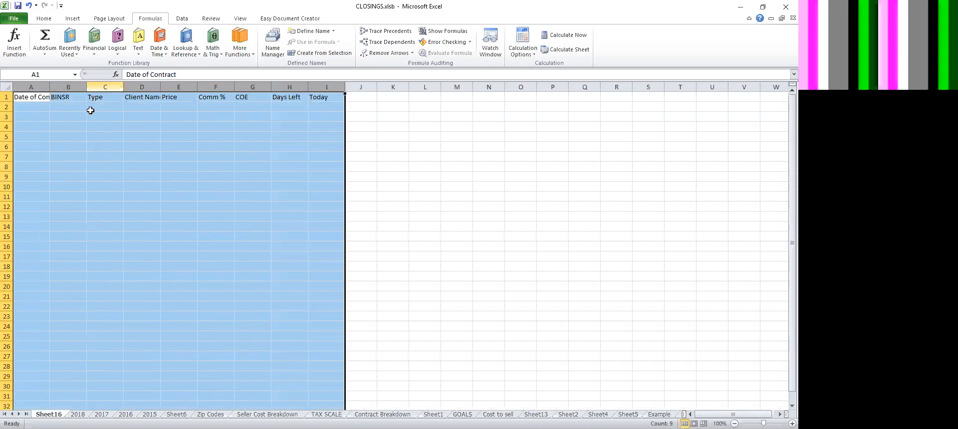
Turn on text wrapping for the "Date of Contract" header in A1.
{"action": "mouse_move", "coordinate": [43, 97]}
{"action": "left_mouse_down"}
{"action": "mouse_move", "coordinate": [293, 93]}
{"action": "mouse_move", "coordinate": [47, 98]}
{"action": "left_mouse_up"}
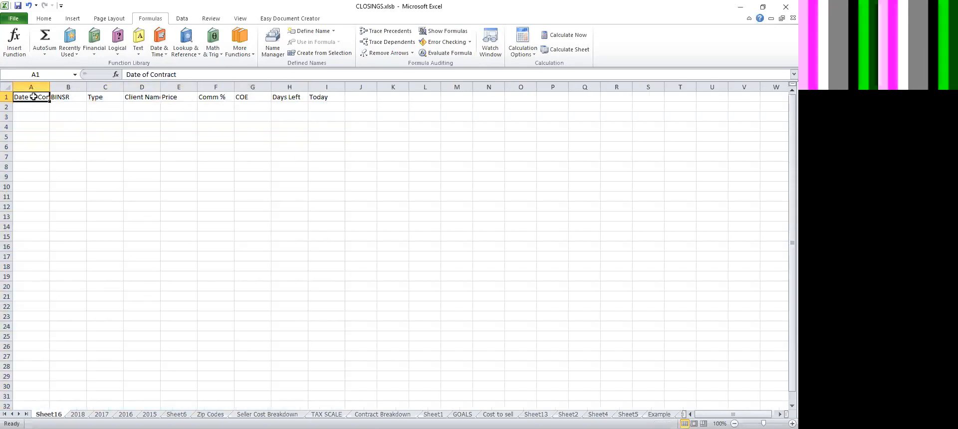
{"action": "right_click", "coordinate": [33, 96]}
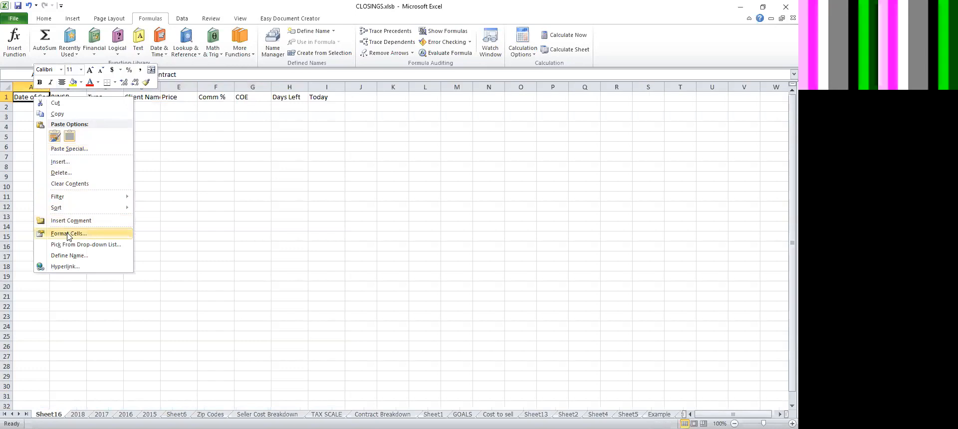
{"action": "left_click", "coordinate": [68, 235]}
{"action": "left_click", "coordinate": [48, 134]}
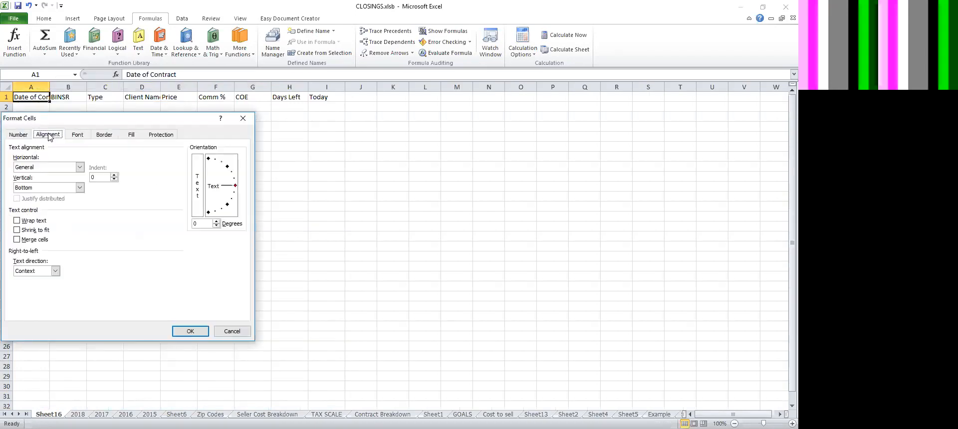
{"action": "left_click", "coordinate": [17, 220]}
{"action": "left_click", "coordinate": [190, 331]}
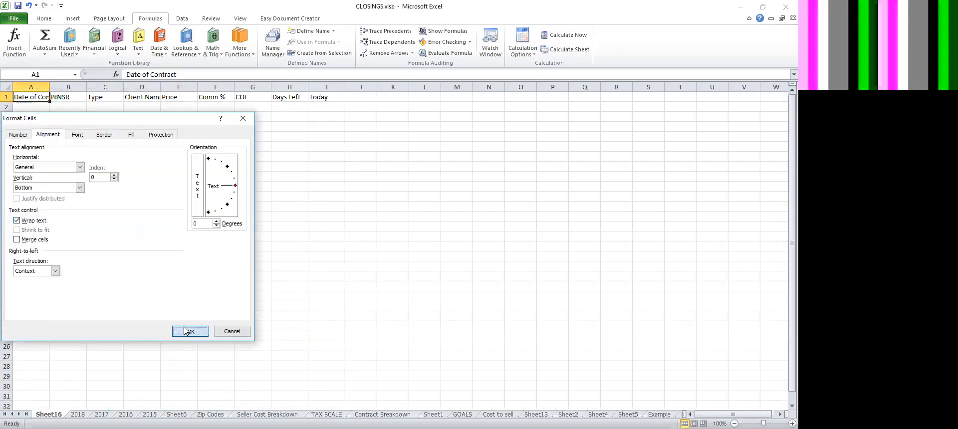
{"action": "left_click", "coordinate": [105, 196]}
Centre the header texts in A1:I1 horizontally.
{"action": "left_click_drag", "start_coordinate": [32, 99], "coordinate": [328, 102]}
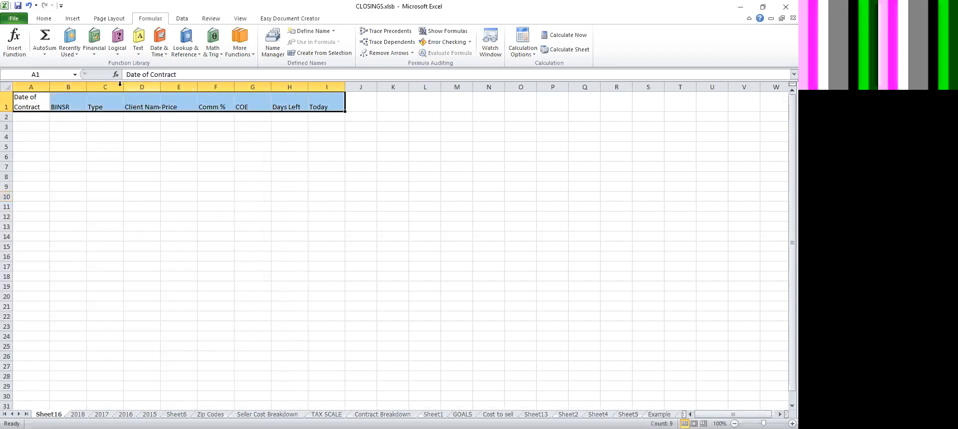
{"action": "left_click", "coordinate": [43, 19]}
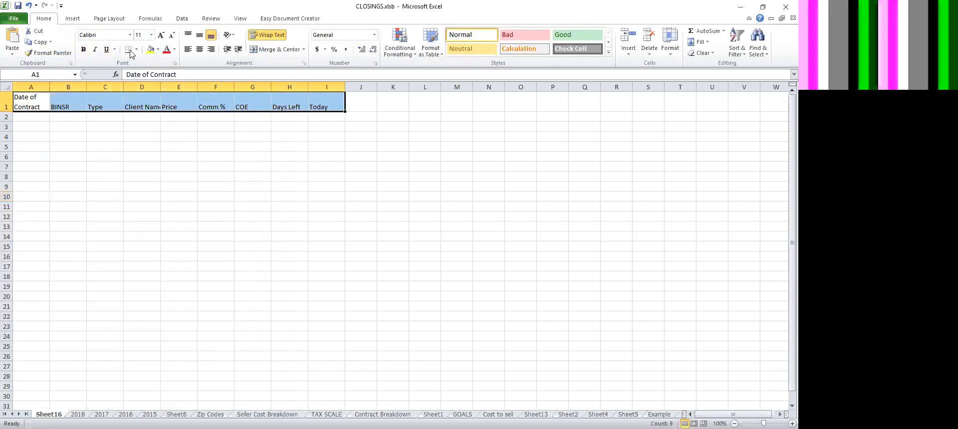
{"action": "left_click", "coordinate": [199, 49]}
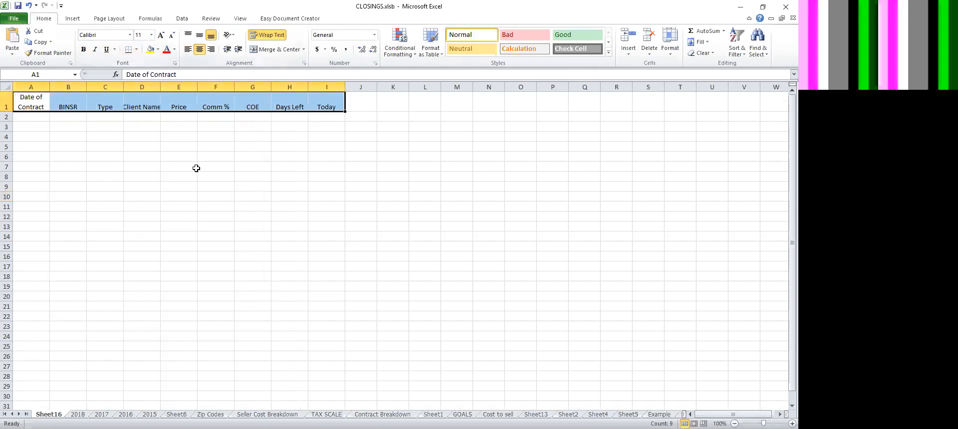
AutoFit the widths of all columns and widen the Client Name, Price, Comm % and COE columns beyond their header texts.
{"action": "left_click", "coordinate": [7, 87]}
{"action": "double_click", "coordinate": [50, 87]}
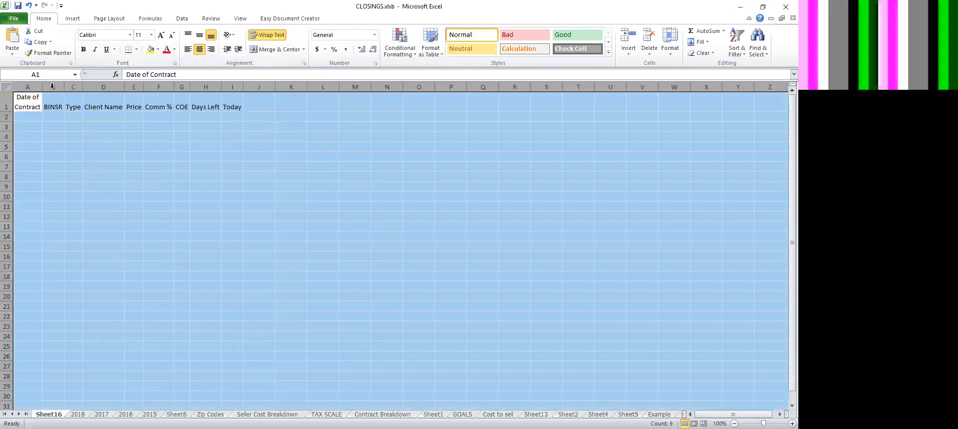
{"action": "left_click", "coordinate": [116, 136]}
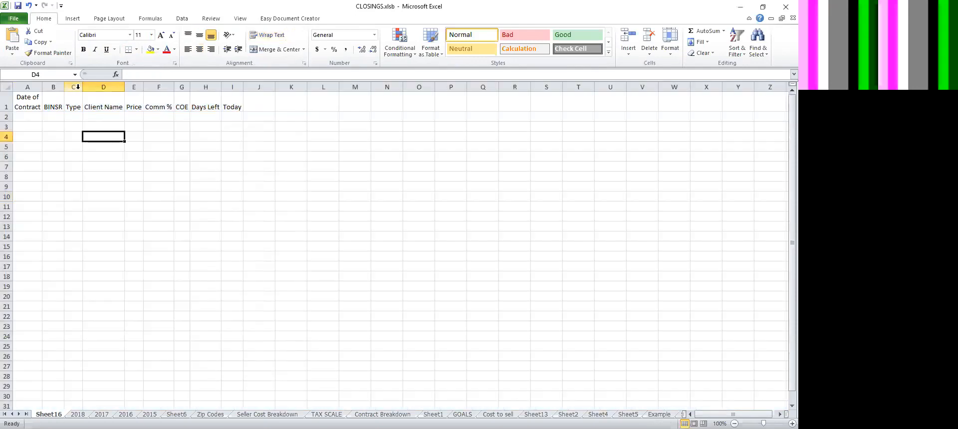
{"action": "left_click_drag", "start_coordinate": [125, 87], "coordinate": [333, 87]}
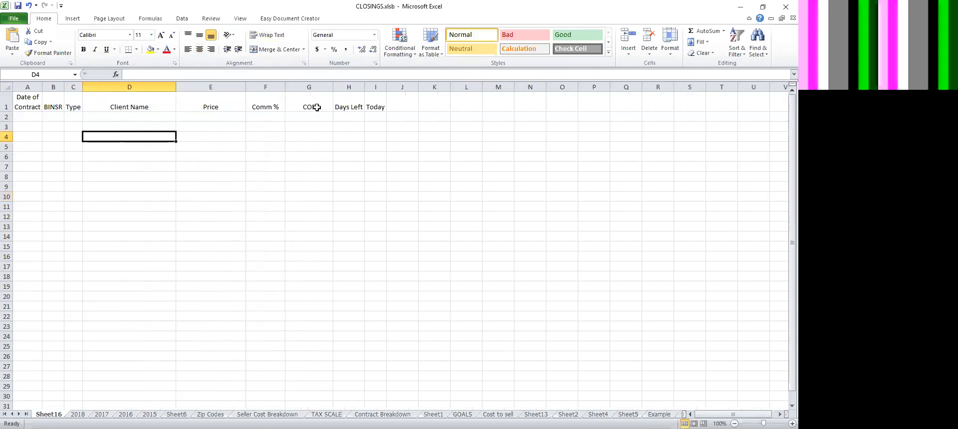
Change the header in G1 to "COE DATE" and widen the Today column.
{"action": "double_click", "coordinate": [315, 107]}
{"action": "type", "text": "DATE"}
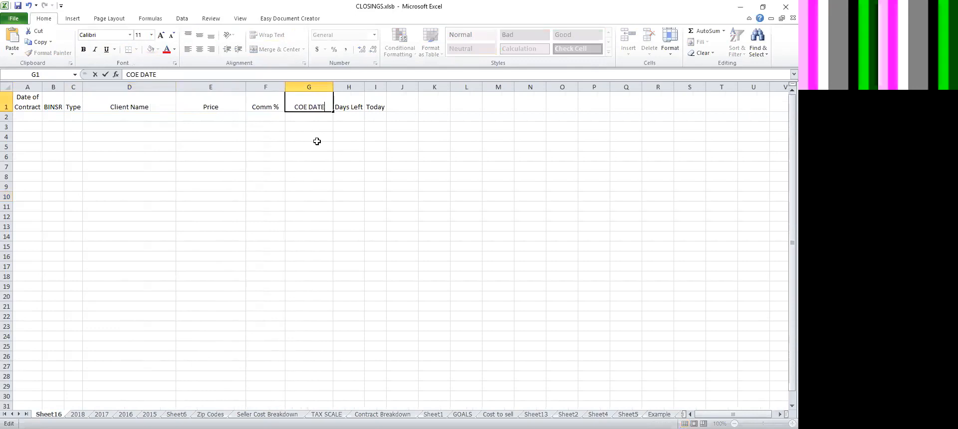
{"action": "left_click", "coordinate": [317, 141]}
{"action": "left_click_drag", "start_coordinate": [386, 87], "coordinate": [410, 88]}
Enter the contract date 1/1/2018 in A2.
{"action": "left_click", "coordinate": [86, 126]}
{"action": "left_click", "coordinate": [30, 117]}
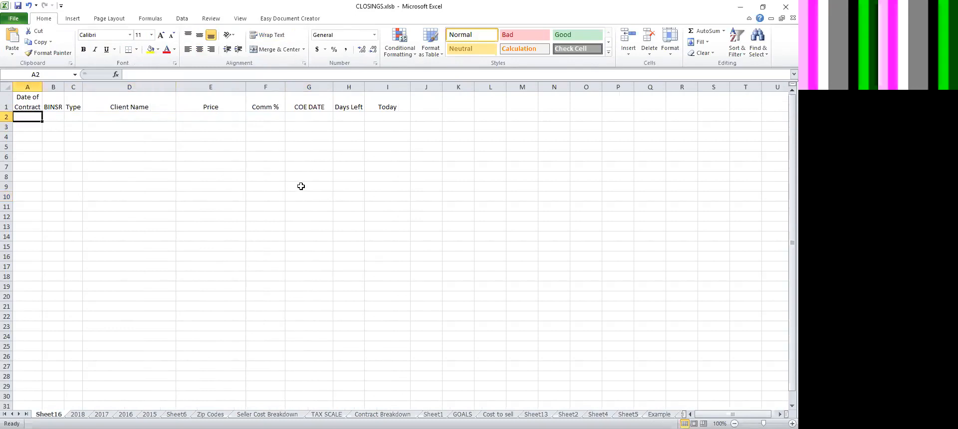
{"action": "type", "text": "1/"}
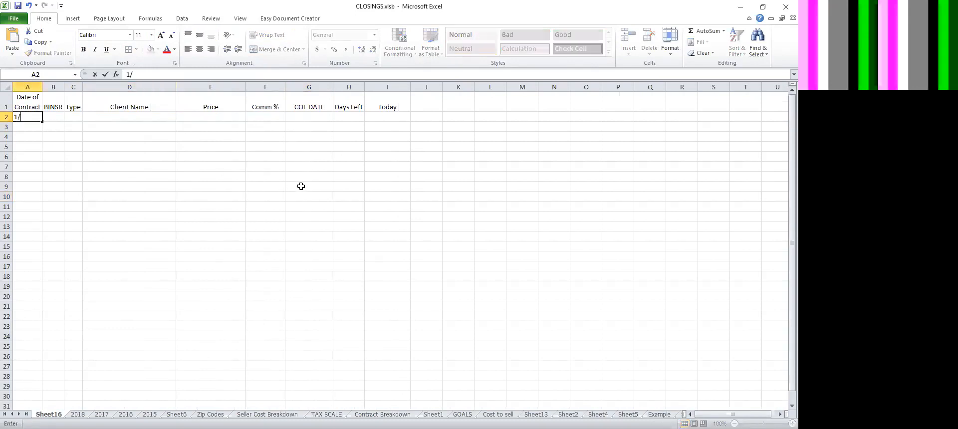
{"action": "type", "text": "1/2018"}
{"action": "key", "text": "Tab"}
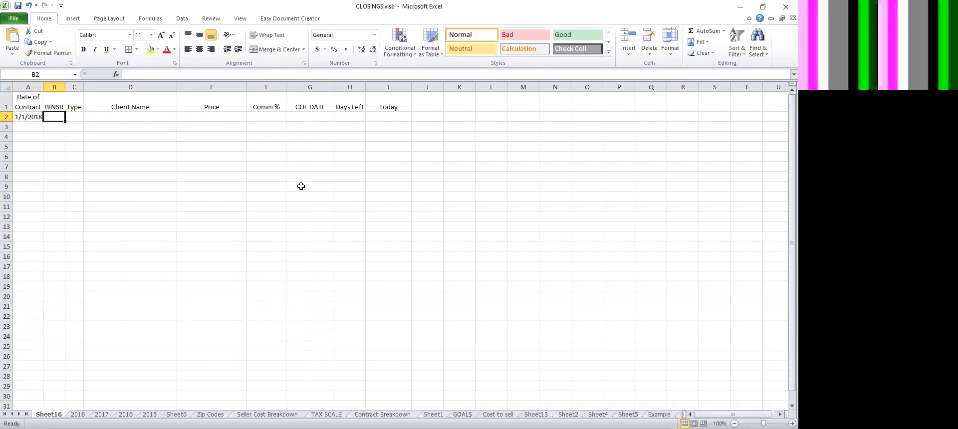
Change the contract date in A2 to 12/1/2018 and widen the Date of Contract and BINSR columns.
{"action": "double_click", "coordinate": [18, 117]}
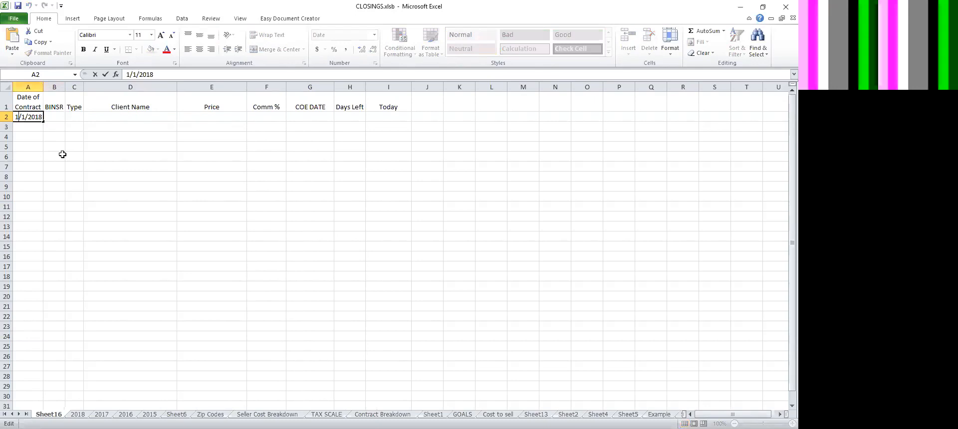
{"action": "type", "text": "2"}
{"action": "key", "text": "Return"}
{"action": "left_click_drag", "start_coordinate": [44, 87], "coordinate": [106, 88]}
{"action": "left_click", "coordinate": [88, 146]}
Enter the formula =A2+10 in B2 to calculate the BINSR date from the contract date.
{"action": "left_click", "coordinate": [96, 116]}
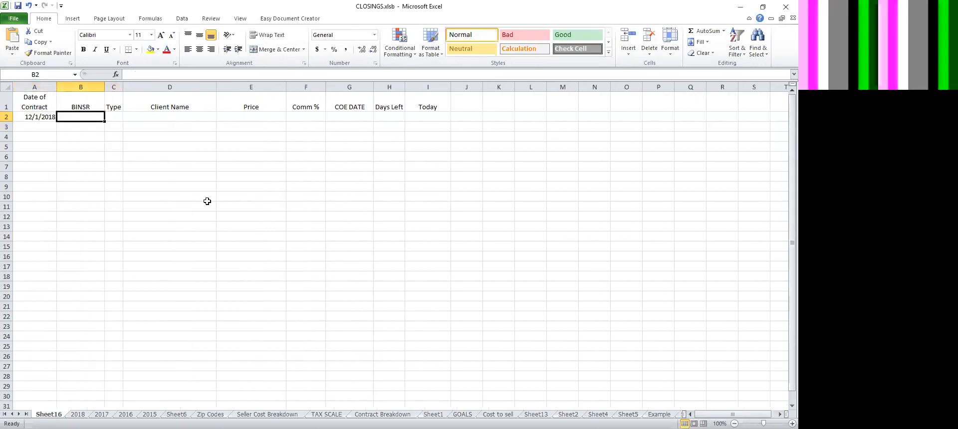
{"action": "type", "text": "="}
{"action": "key", "text": "Left"}
{"action": "type", "text": "+"}
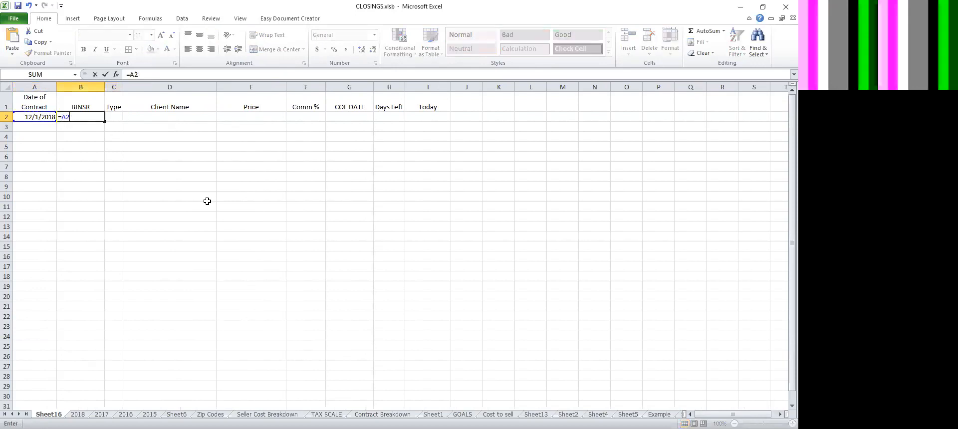
{"action": "type", "text": "10"}
{"action": "key", "text": "Return"}
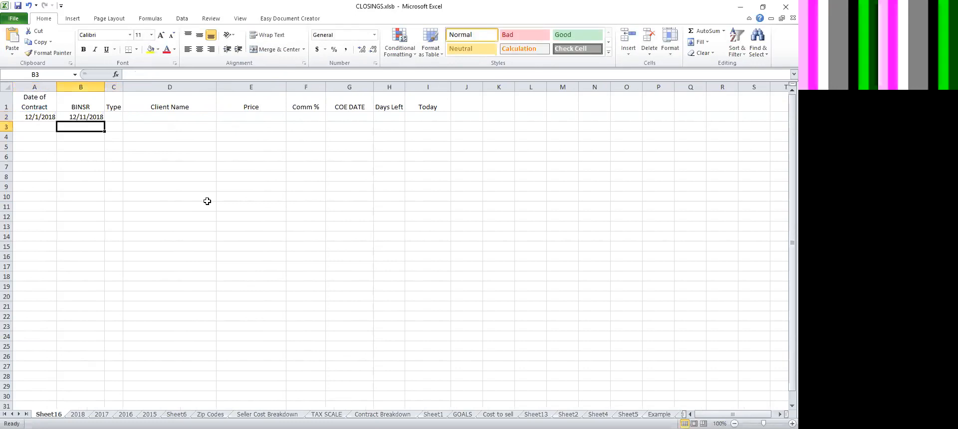
{"action": "key", "text": "Up"}
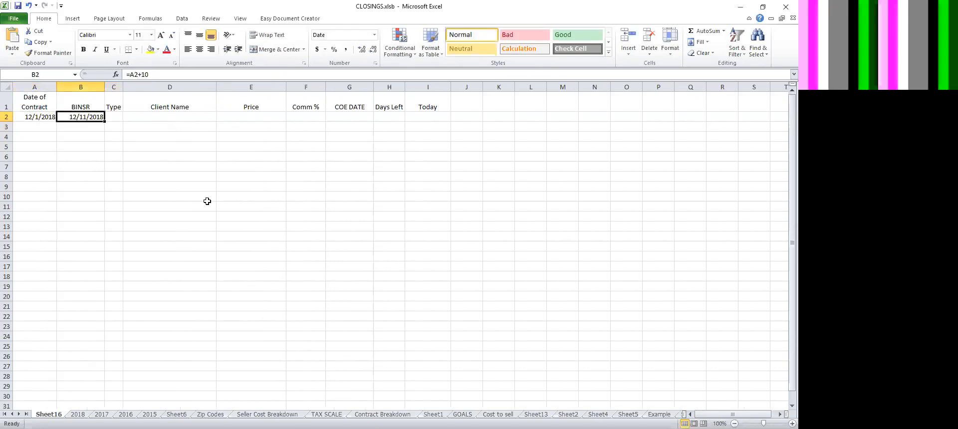
{"action": "left_click", "coordinate": [79, 131]}
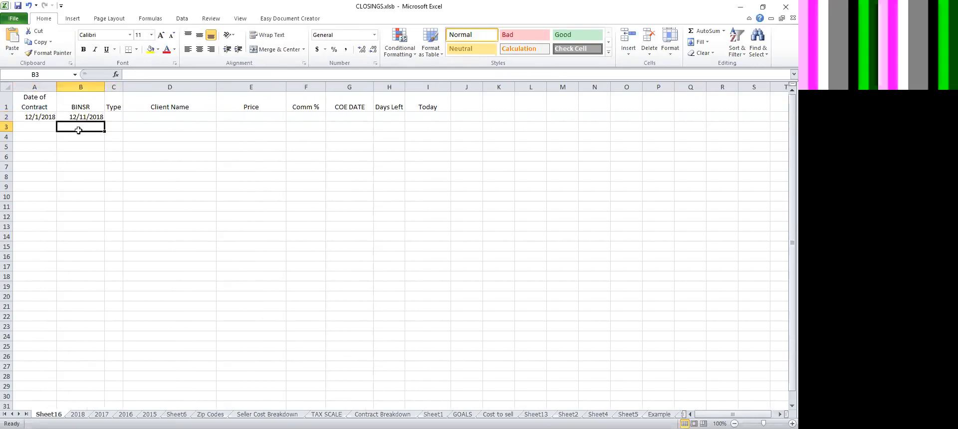
Copy the contract date from A2 into A3.
{"action": "left_click", "coordinate": [35, 117]}
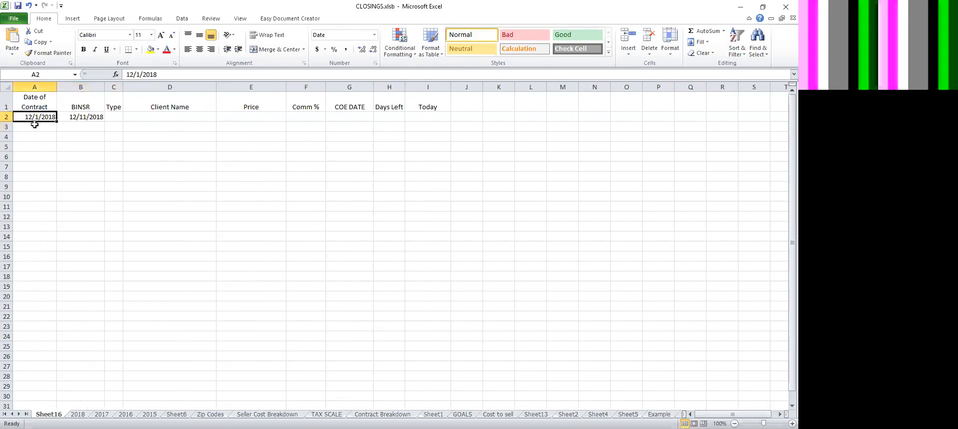
{"action": "key", "text": "ctrl+c"}
{"action": "left_click", "coordinate": [34, 126]}
{"action": "key", "text": "ctrl+v"}
{"action": "key", "text": "Tab"}
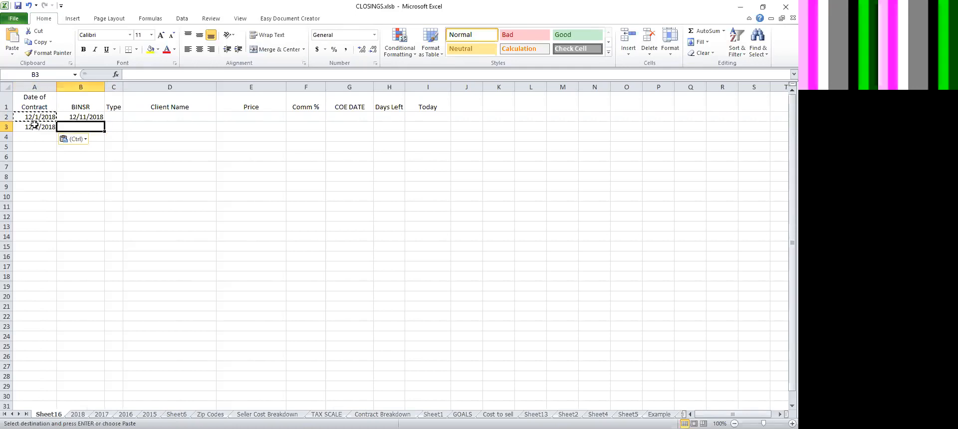
Copy the BINSR formula from B2 into B3 and change it to =A3+8.
{"action": "key", "text": "Up"}
{"action": "key", "text": "ctrl+c"}
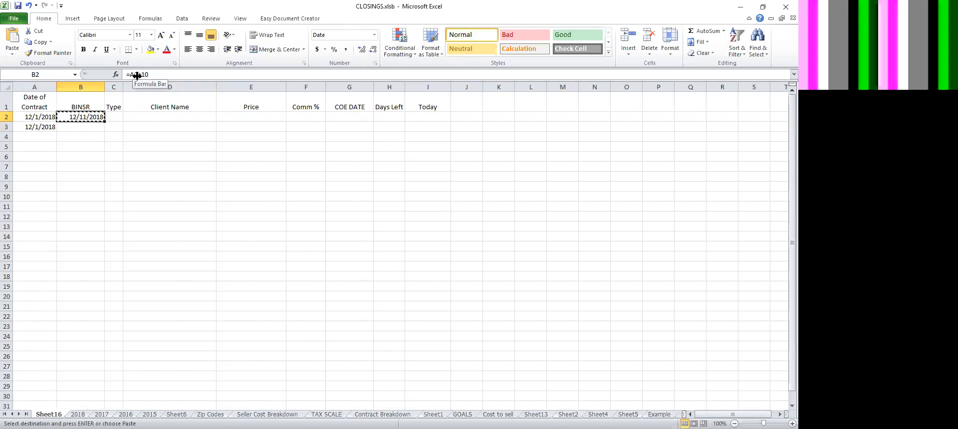
{"action": "left_click", "coordinate": [81, 127]}
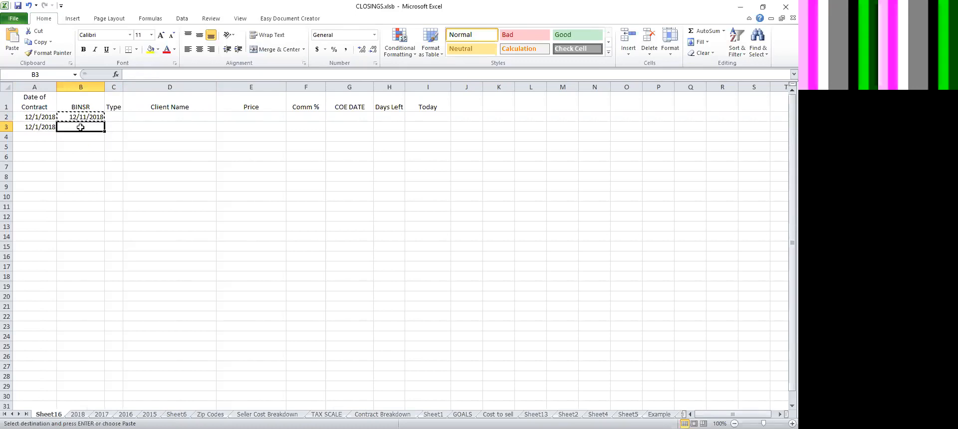
{"action": "key", "text": "ctrl+v"}
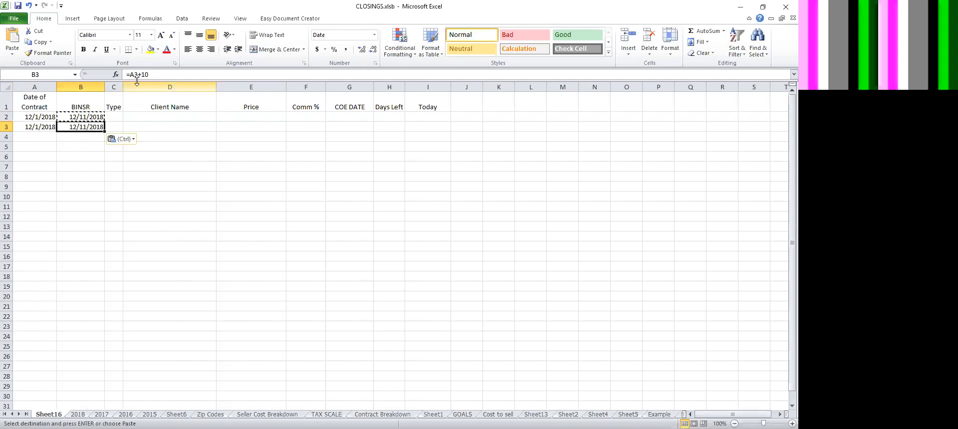
{"action": "left_click_drag", "start_coordinate": [141, 74], "coordinate": [162, 74]}
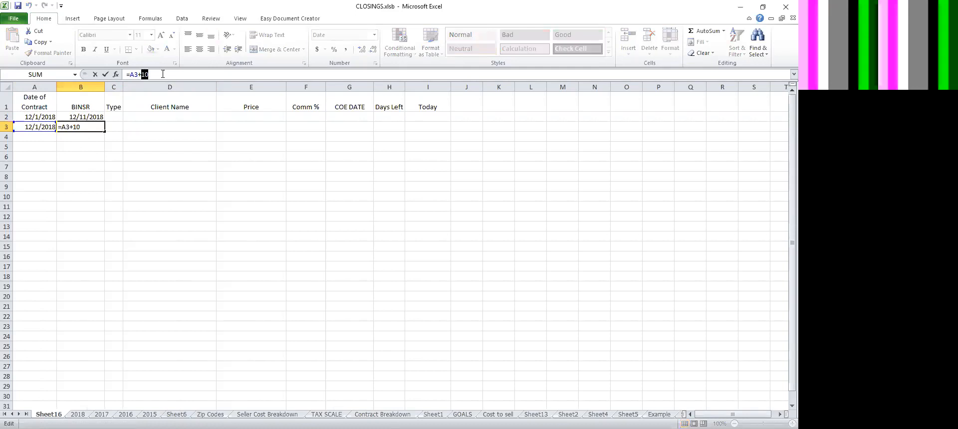
{"action": "type", "text": "8"}
{"action": "key", "text": "Return"}
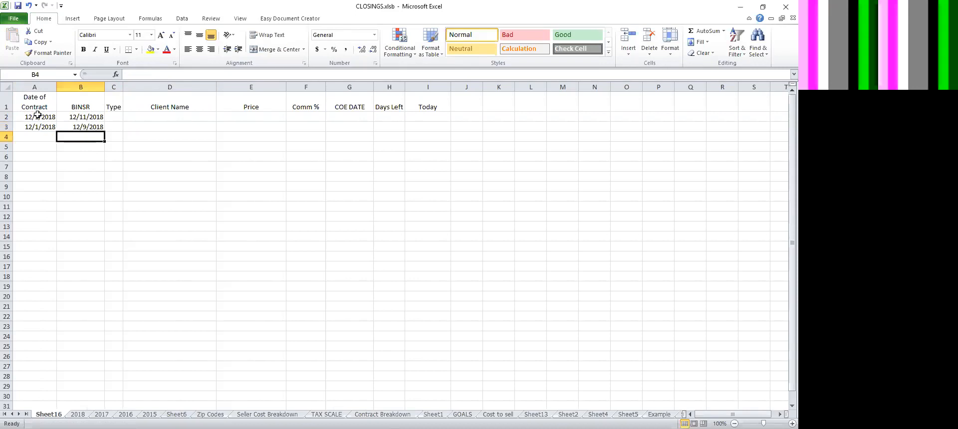
Centre the contents of the whole columns A through I horizontally.
{"action": "left_click", "coordinate": [44, 86]}
{"action": "left_click_drag", "start_coordinate": [44, 86], "coordinate": [80, 86]}
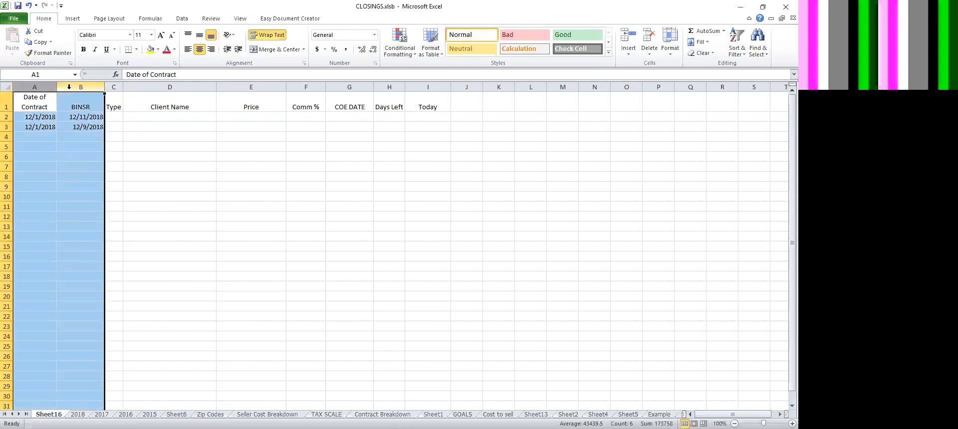
{"action": "left_click", "coordinate": [199, 49]}
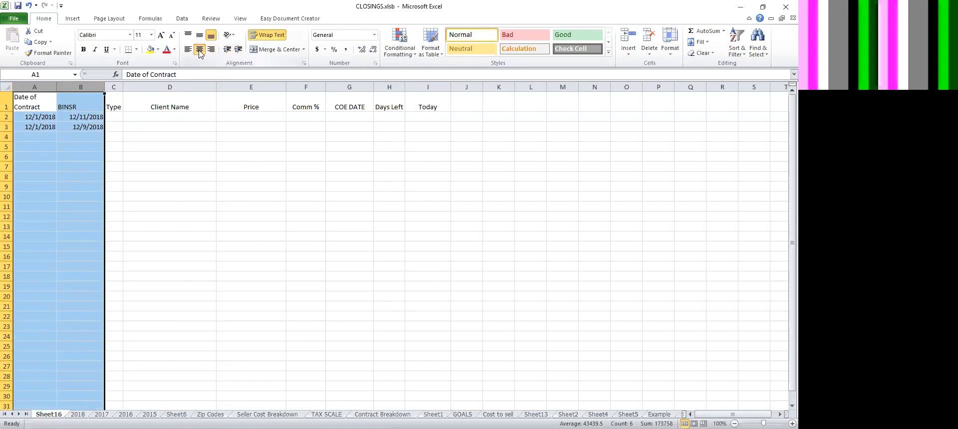
{"action": "left_click", "coordinate": [125, 205]}
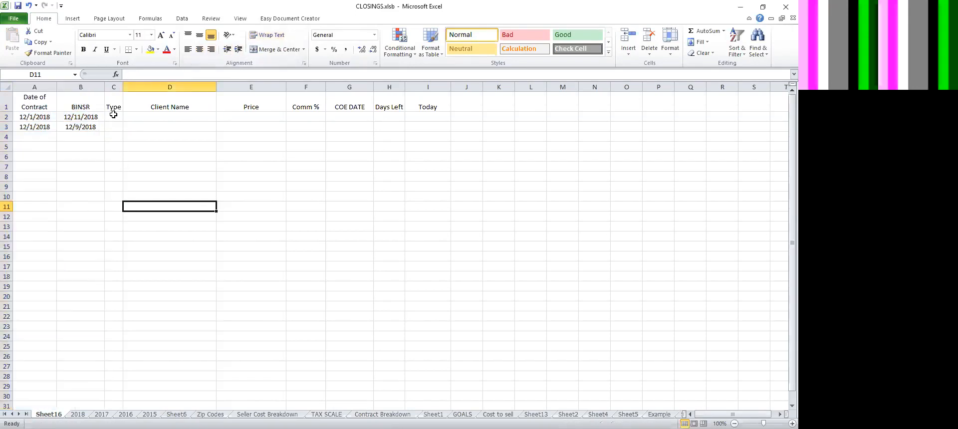
{"action": "left_click_drag", "start_coordinate": [114, 87], "coordinate": [199, 92]}
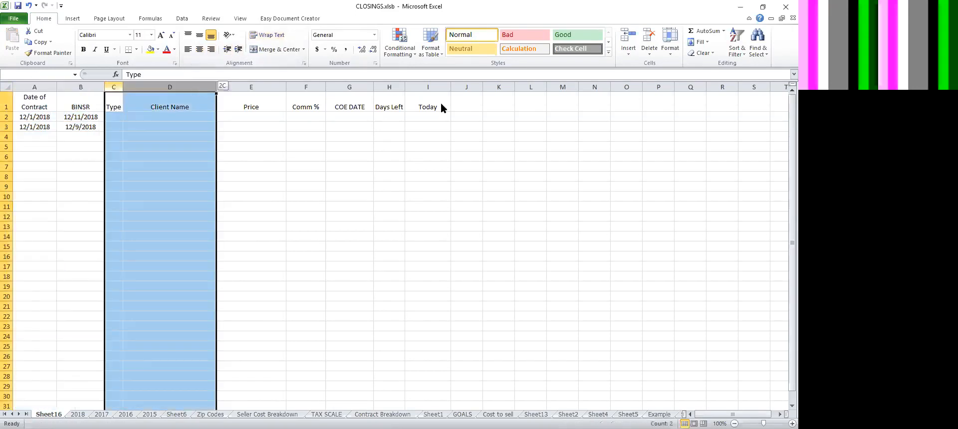
{"action": "left_click_drag", "start_coordinate": [441, 107], "coordinate": [442, 107]}
{"action": "left_click", "coordinate": [246, 158]}
Apply thin inside borders and a thick outline border to the header cells A1:I1.
{"action": "left_click_drag", "start_coordinate": [30, 103], "coordinate": [400, 103]}
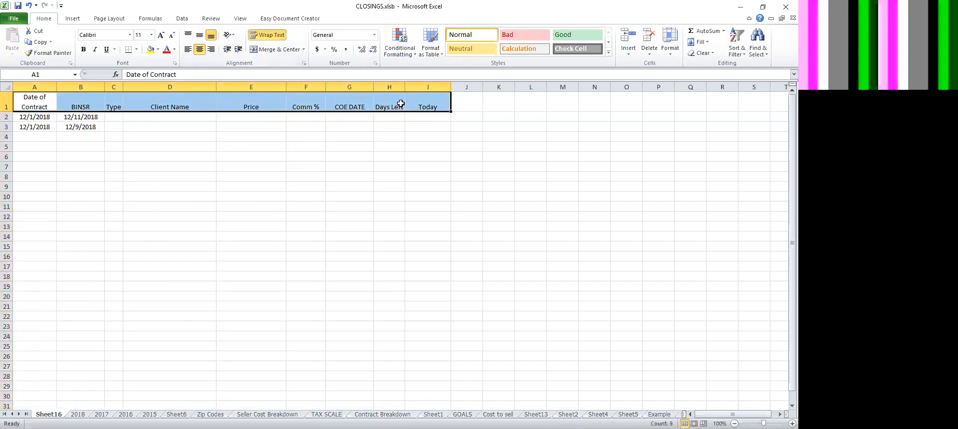
{"action": "right_click", "coordinate": [400, 104]}
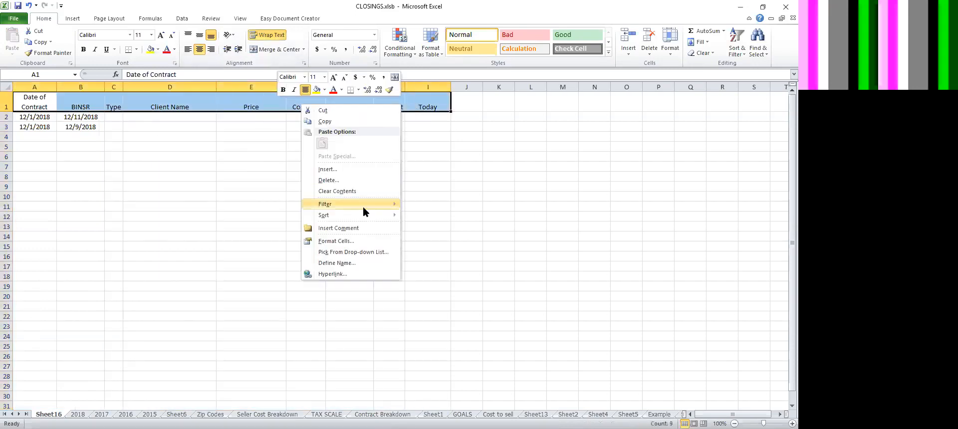
{"action": "left_click", "coordinate": [361, 243]}
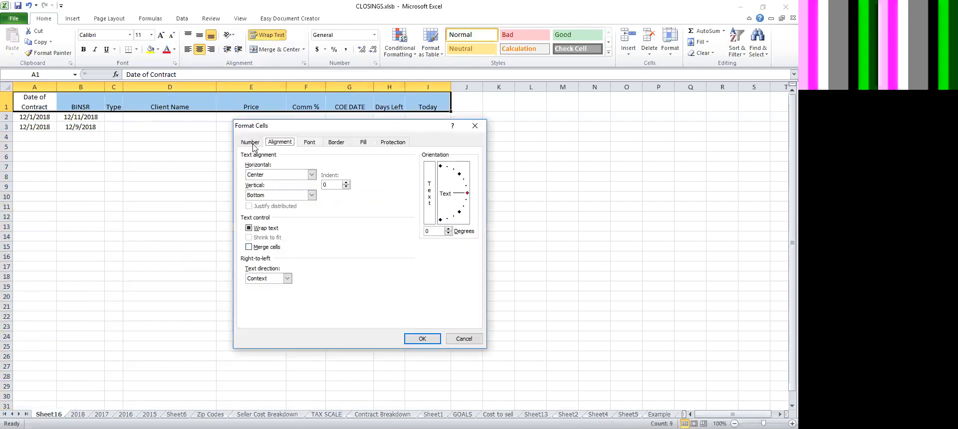
{"action": "left_click", "coordinate": [250, 142]}
{"action": "left_click", "coordinate": [309, 142]}
{"action": "left_click", "coordinate": [336, 142]}
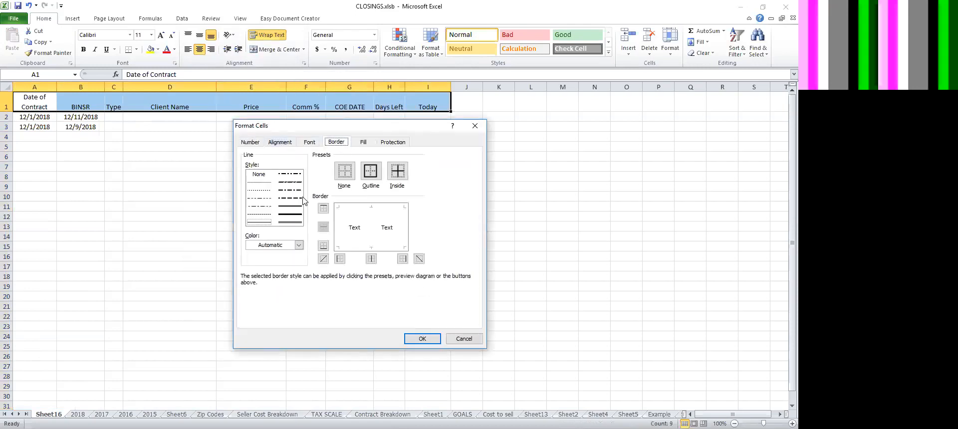
{"action": "left_click", "coordinate": [368, 177]}
{"action": "left_click", "coordinate": [397, 171]}
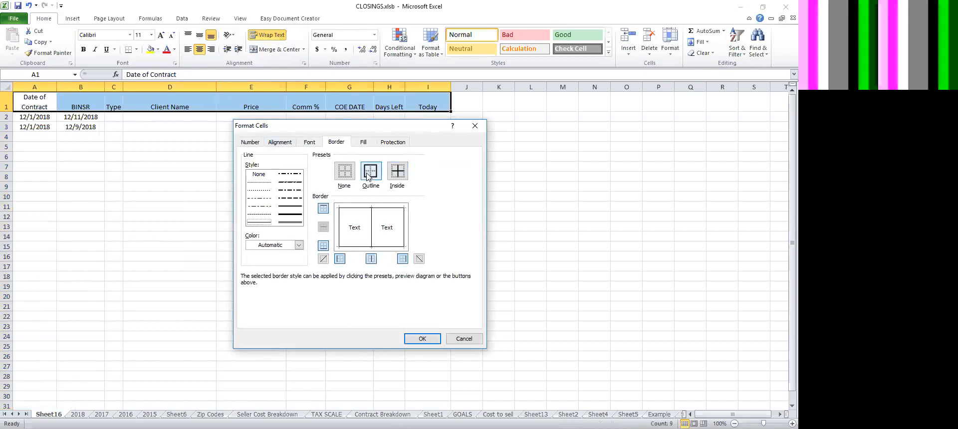
{"action": "left_click", "coordinate": [292, 212]}
{"action": "left_click", "coordinate": [373, 174]}
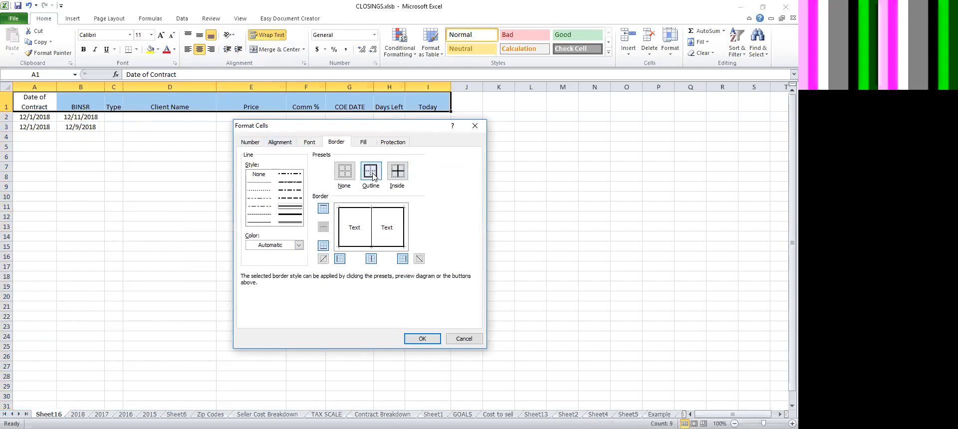
{"action": "left_click", "coordinate": [422, 339]}
{"action": "left_click", "coordinate": [226, 200]}
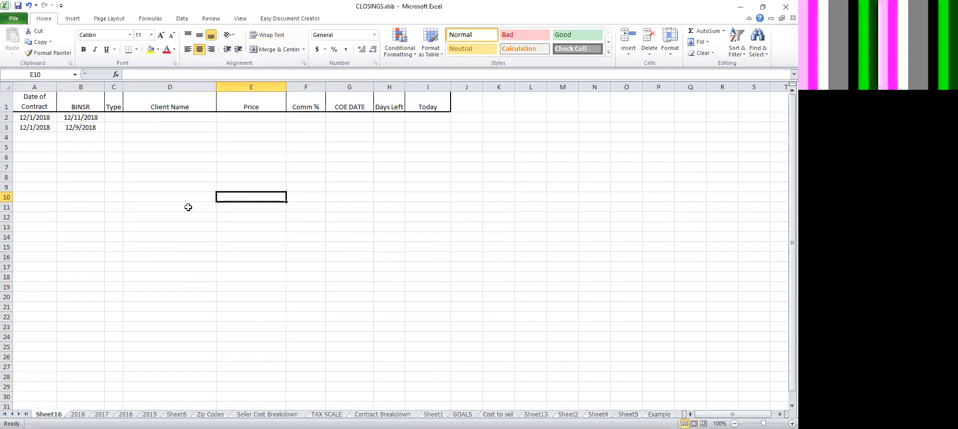
Enter the transaction types B in C2 and L in C3.
{"action": "left_click", "coordinate": [113, 117]}
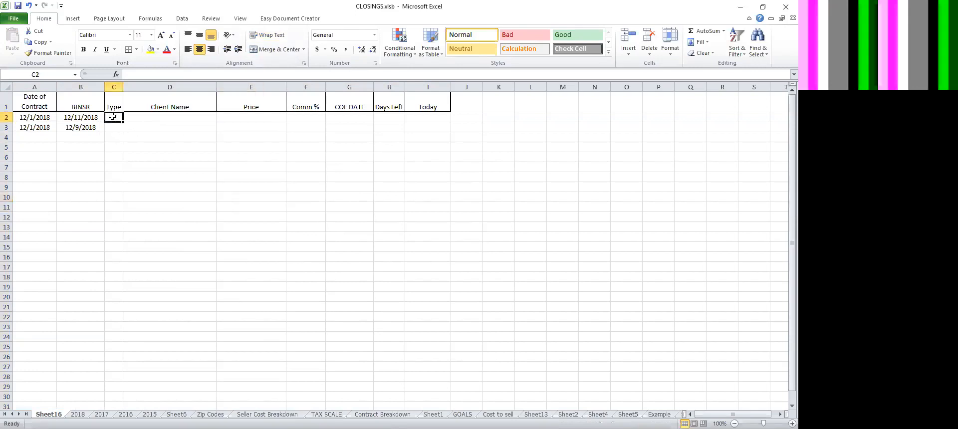
{"action": "type", "text": "B"}
{"action": "key", "text": "Return"}
{"action": "type", "text": "L"}
{"action": "key", "text": "Right"}
Enter the two clients' full names in D2 and D3 of the Client Name column.
{"action": "key", "text": "Up"}
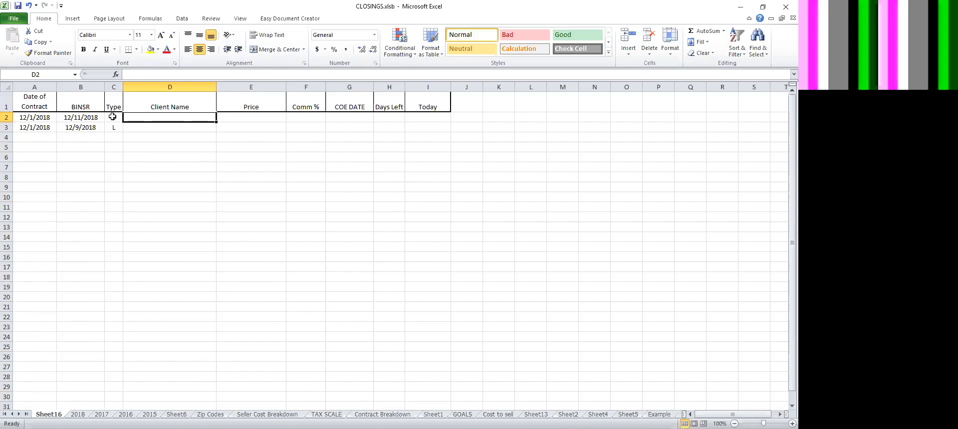
{"action": "type", "text": "Joe "}
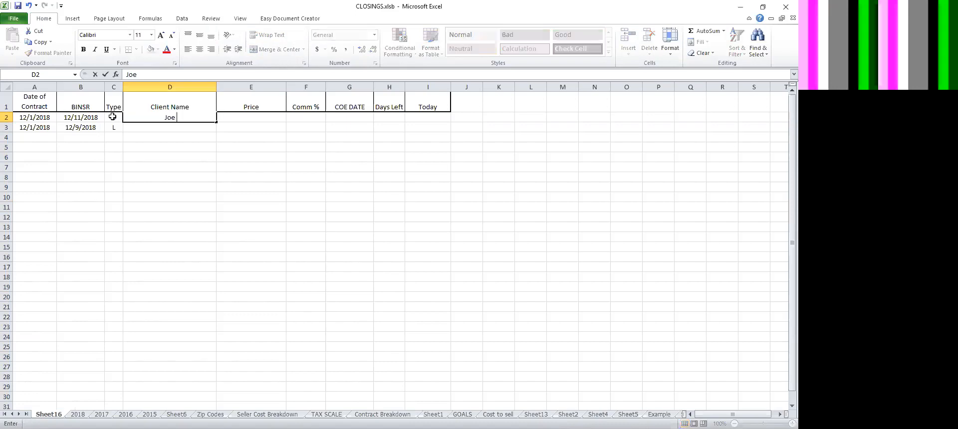
{"action": "type", "text": "Schmo"}
{"action": "key", "text": "Return"}
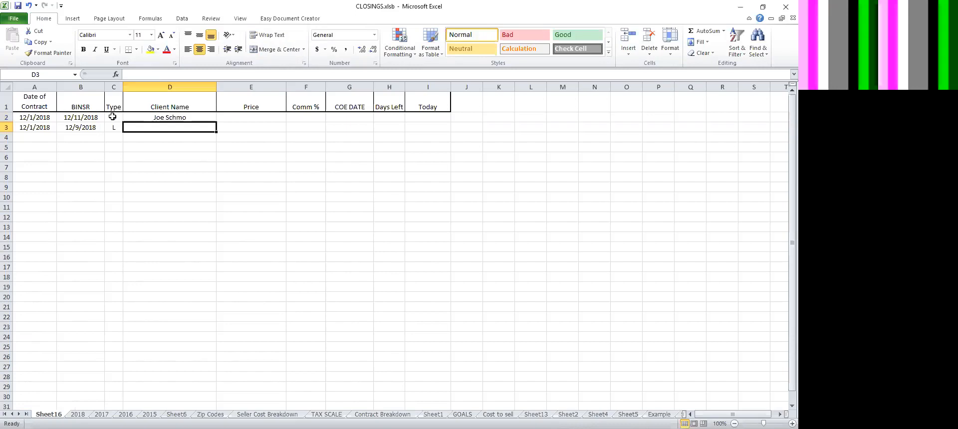
{"action": "type", "text": "Mary Sh"}
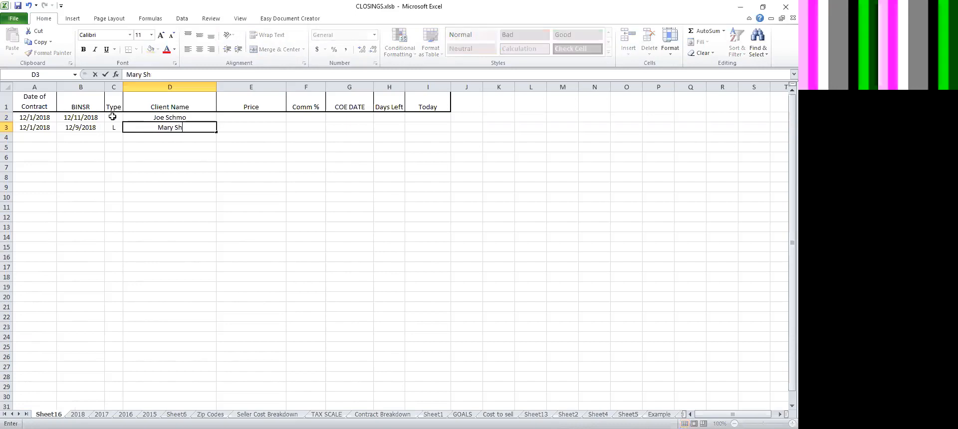
{"action": "key", "text": "BackSpace"}
{"action": "type", "text": "chmo"}
{"action": "key", "text": "Tab"}
Enter the prices 290000 in E2 and 255000 in E3.
{"action": "key", "text": "Up"}
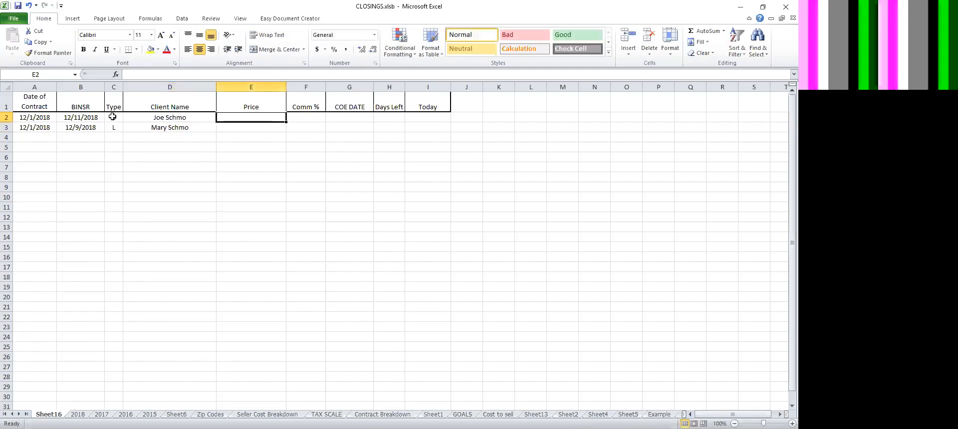
{"action": "type", "text": "290000"}
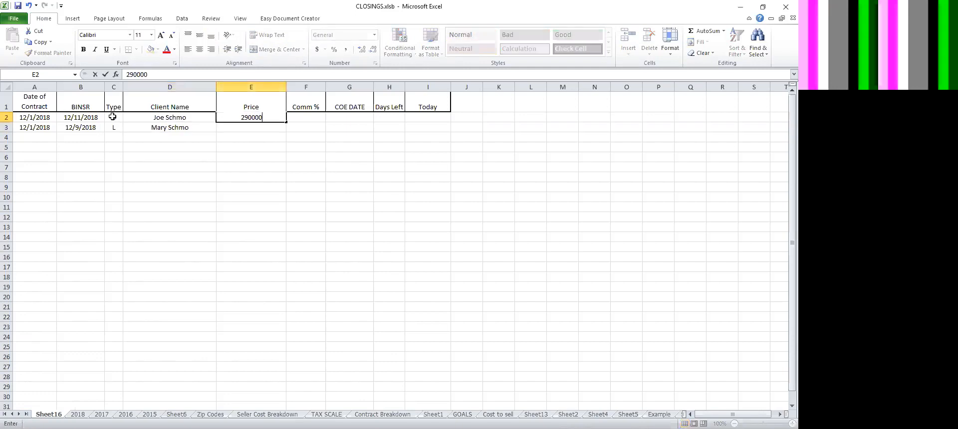
{"action": "key", "text": "Return"}
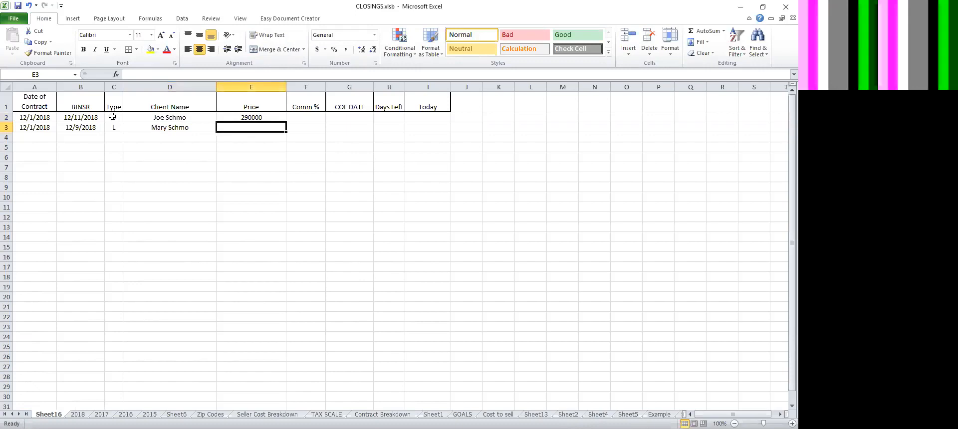
{"action": "type", "text": "255"}
{"action": "key", "text": "Return"}
{"action": "key", "text": "Up"}
{"action": "key", "text": "BackSpace"}
{"action": "type", "text": "255000"}
{"action": "key", "text": "Up"}
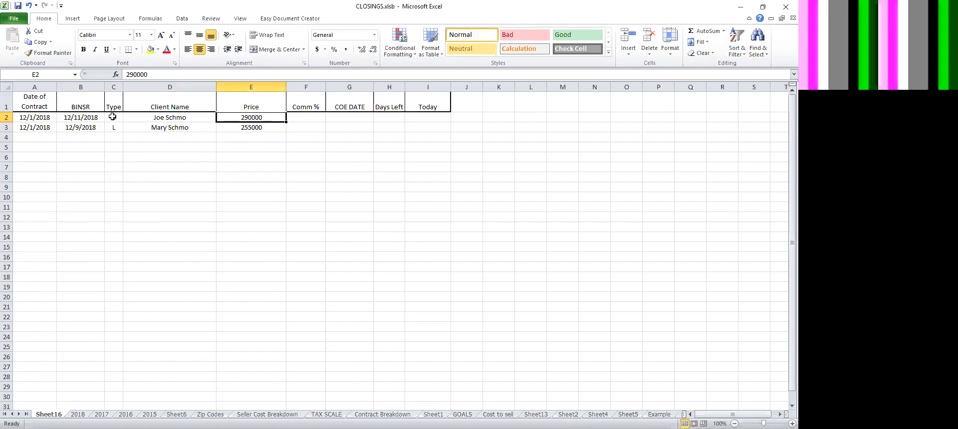
Format the price cells E2:E5 as Currency with the $ symbol and 0 decimal places.
{"action": "left_click_drag", "start_coordinate": [240, 117], "coordinate": [240, 151]}
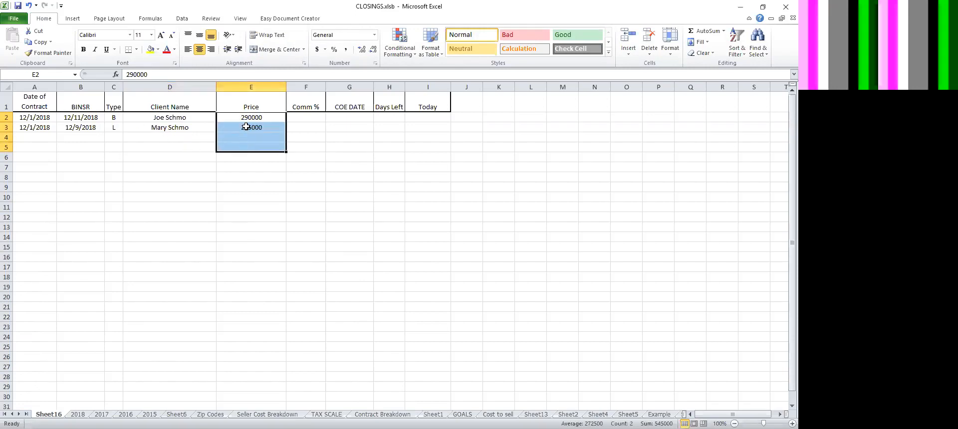
{"action": "left_click_drag", "start_coordinate": [248, 119], "coordinate": [242, 151]}
{"action": "right_click", "coordinate": [249, 128]}
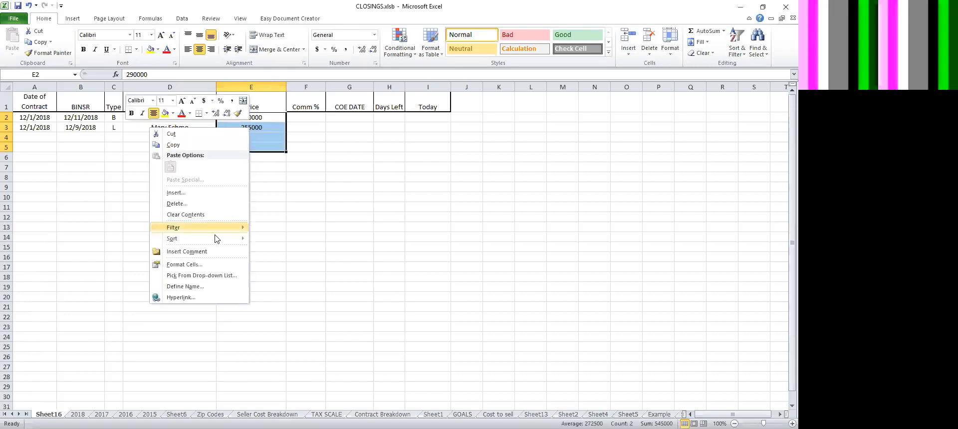
{"action": "left_click", "coordinate": [193, 267]}
{"action": "left_click", "coordinate": [114, 172]}
{"action": "left_click", "coordinate": [90, 172]}
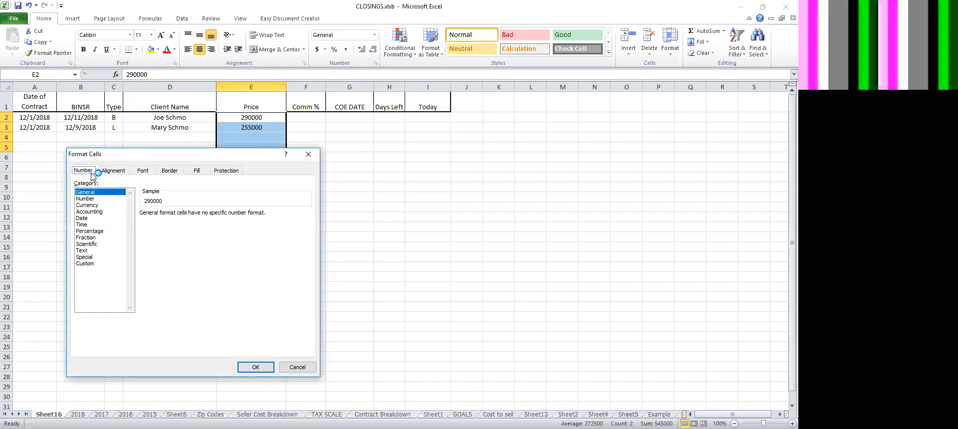
{"action": "left_click", "coordinate": [91, 204]}
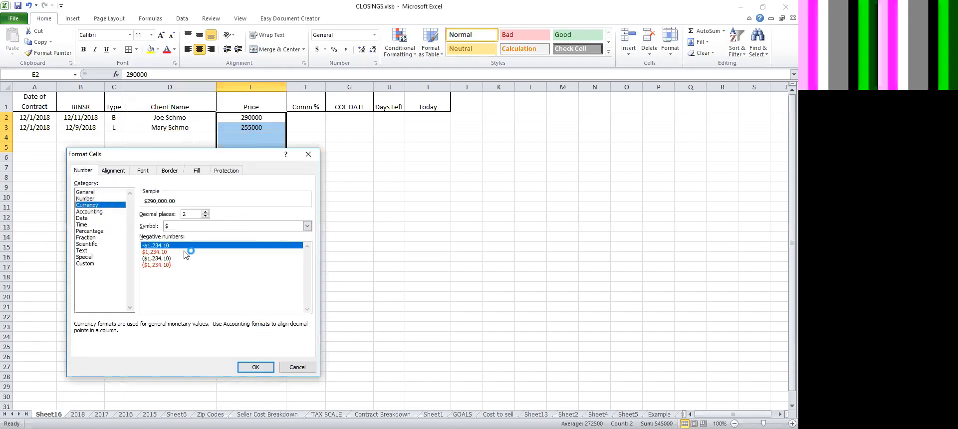
{"action": "left_click", "coordinate": [205, 216]}
{"action": "left_click", "coordinate": [205, 216]}
{"action": "left_click", "coordinate": [257, 367]}
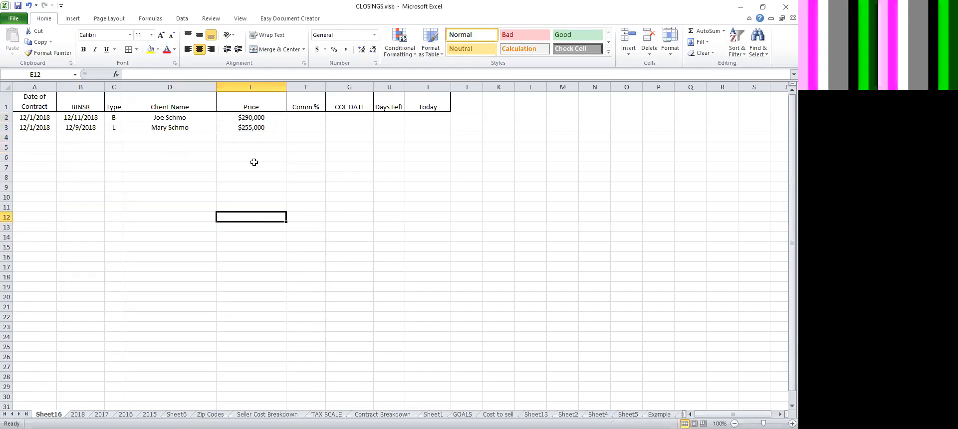
Enter the COE date 1-05-2019 for the first client in G2.
{"action": "left_click", "coordinate": [253, 128]}
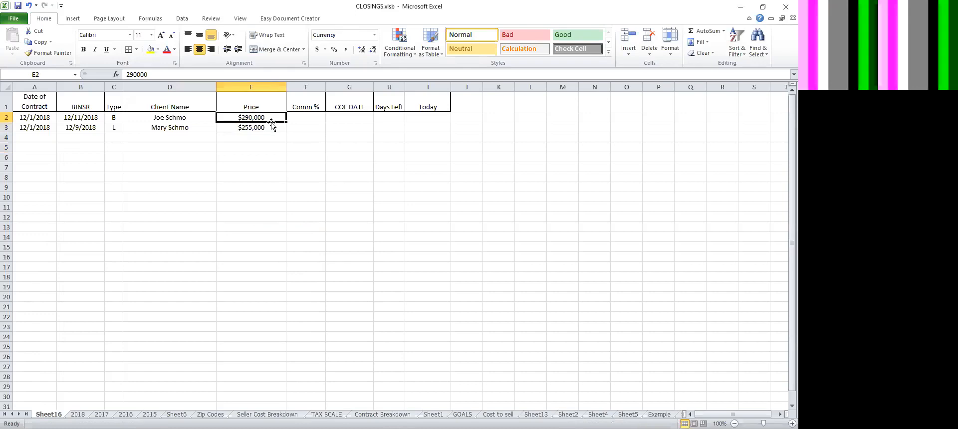
{"action": "left_click", "coordinate": [304, 117]}
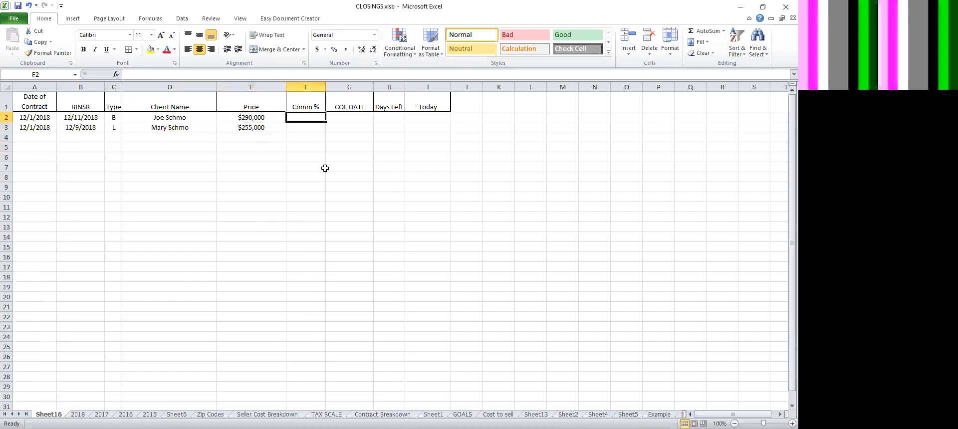
{"action": "left_click", "coordinate": [344, 118]}
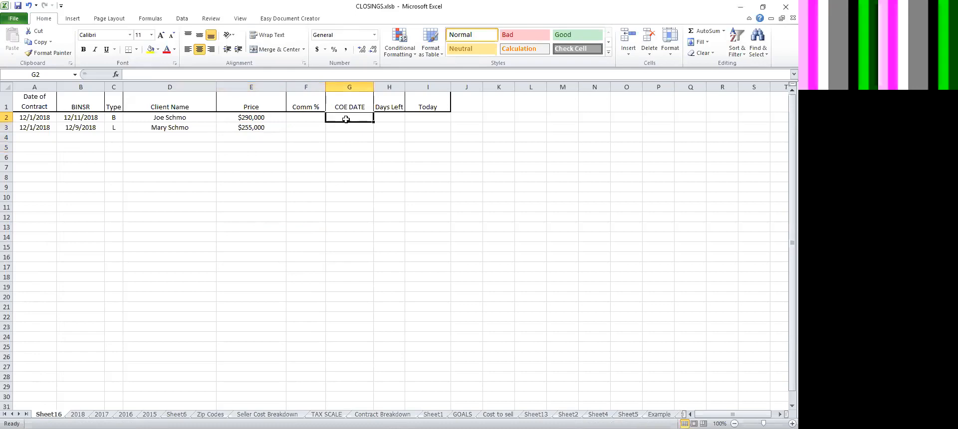
{"action": "left_click", "coordinate": [23, 118]}
{"action": "left_click", "coordinate": [343, 121]}
{"action": "type", "text": "1-05-20"}
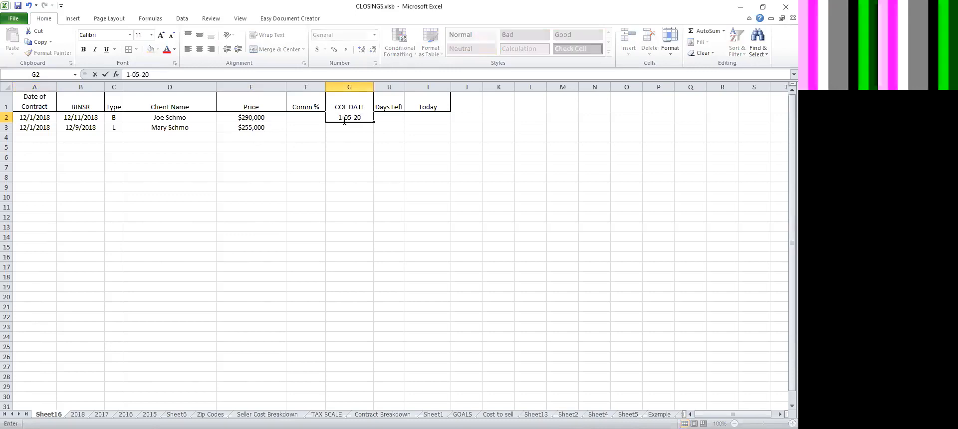
{"action": "type", "text": "19"}
{"action": "key", "text": "Return"}
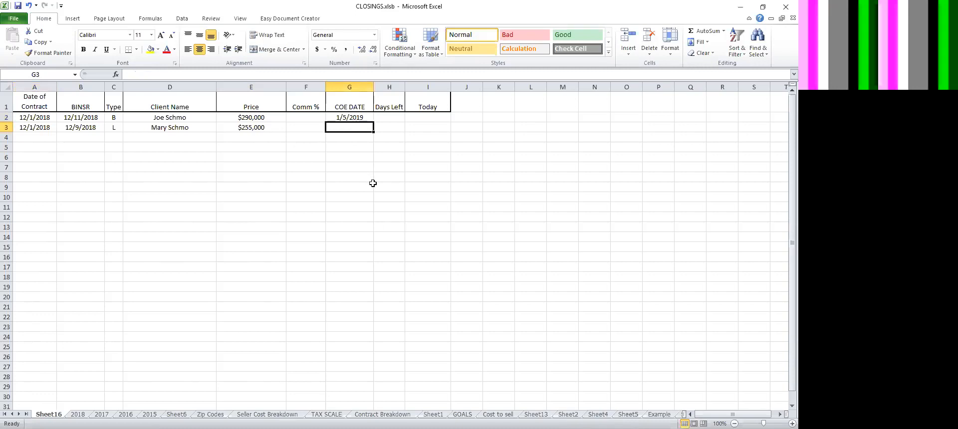
Enter the COE date 12-31-2018 for the second client in G3.
{"action": "type", "text": "12-"}
{"action": "type", "text": "31-201"}
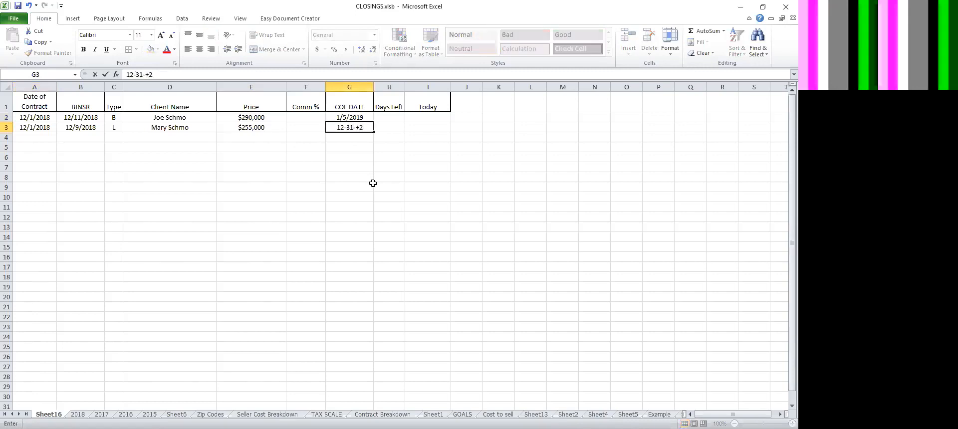
{"action": "key", "text": "BackSpace"}
{"action": "key", "text": "BackSpace"}
{"action": "key", "text": "BackSpace"}
{"action": "type", "text": "2018"}
{"action": "key", "text": "Return"}
Enter a commission formula in F2 that multiplies the price in E2 by .03.
{"action": "key", "text": "Up"}
{"action": "key", "text": "Up"}
{"action": "key", "text": "Left"}
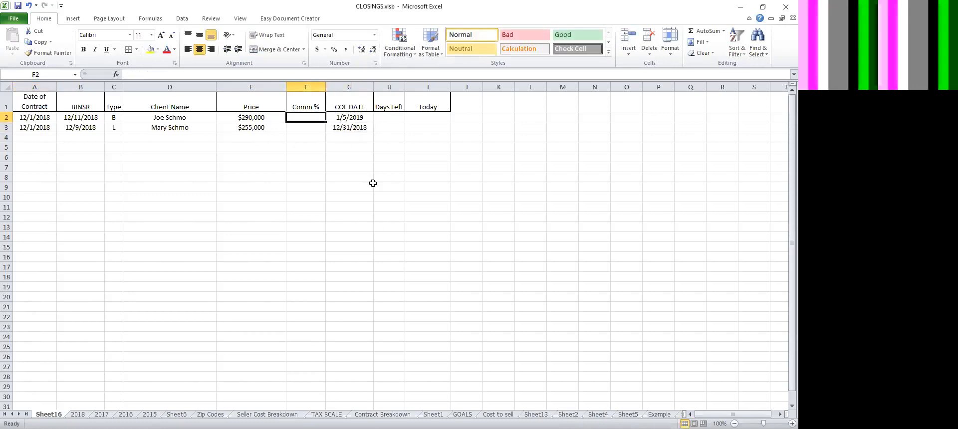
{"action": "type", "text": "="}
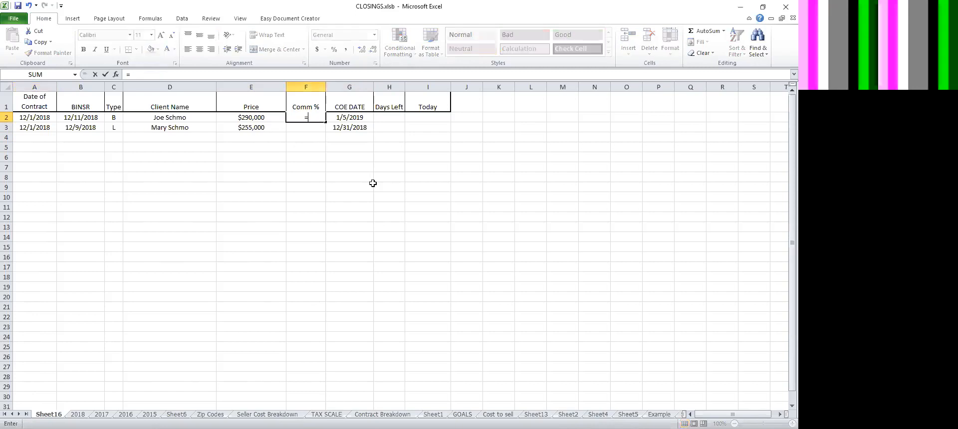
{"action": "key", "text": "Left"}
{"action": "type", "text": "*.03"}
{"action": "key", "text": "Return"}
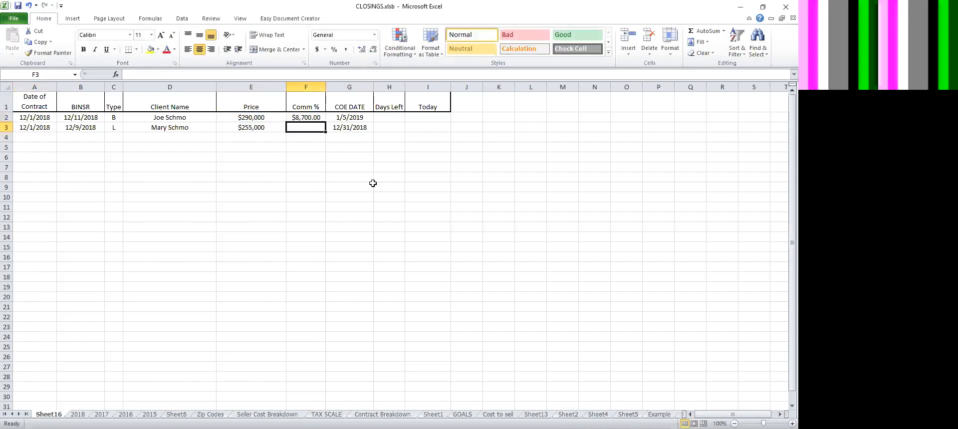
Copy the commission formula from F2 to F3 and change its rate to 0.025.
{"action": "key", "text": "Up"}
{"action": "key", "text": "ctrl+c"}
{"action": "key", "text": "Down"}
{"action": "key", "text": "ctrl+v"}
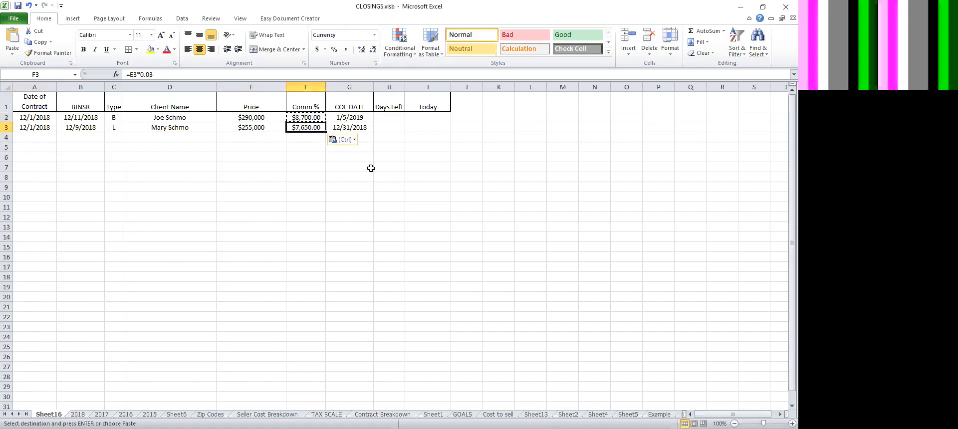
{"action": "left_click_drag", "start_coordinate": [149, 75], "coordinate": [184, 76]}
{"action": "type", "text": "25"}
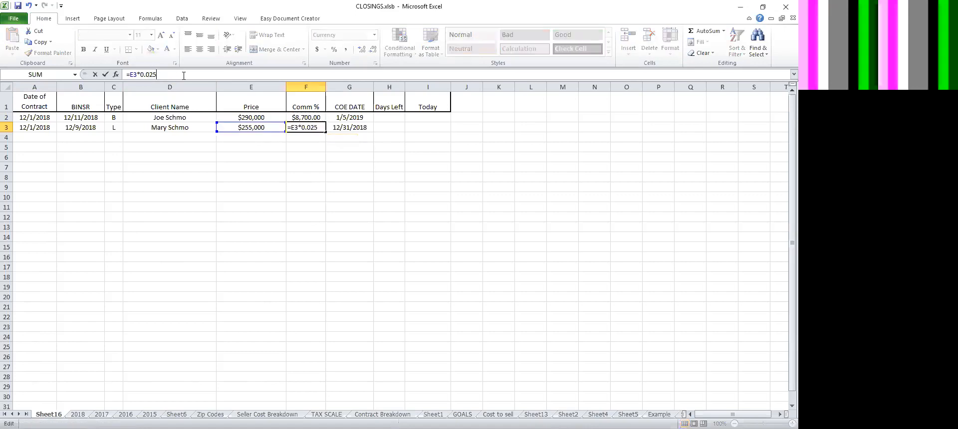
{"action": "key", "text": "Return"}
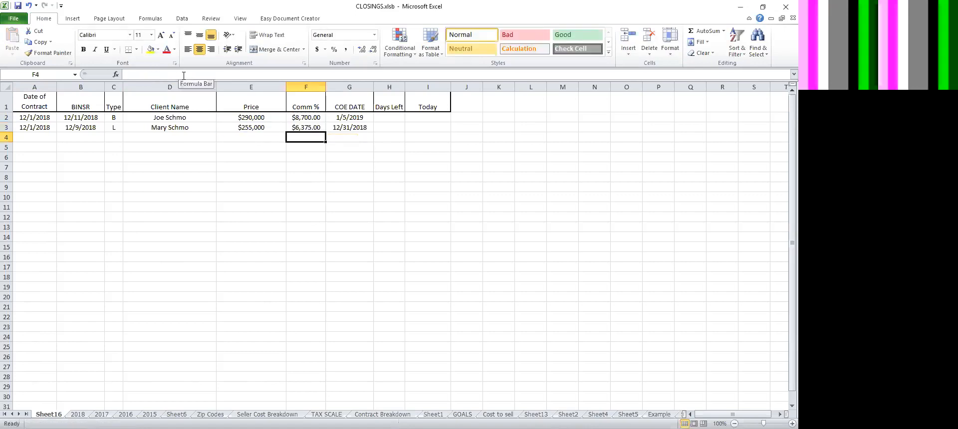
Enter the formula =TODAY() in I2 under the Today header, accepting the proposed formula correction.
{"action": "left_click", "coordinate": [392, 119]}
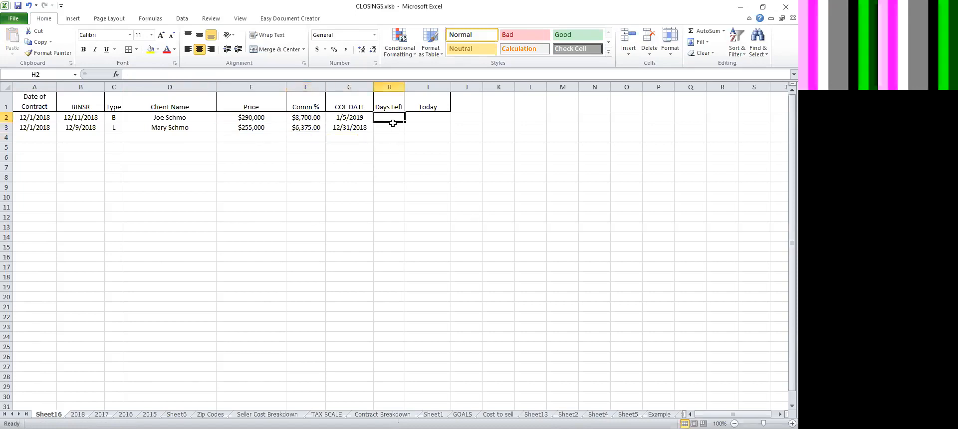
{"action": "left_click", "coordinate": [423, 118]}
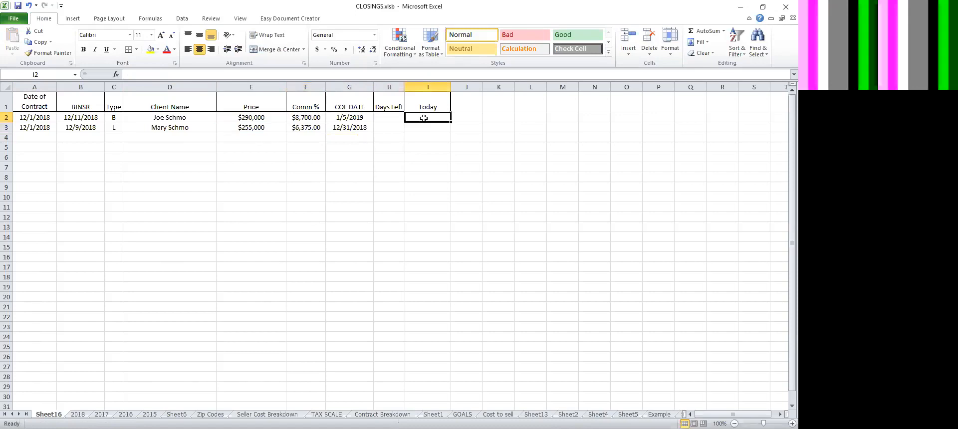
{"action": "type", "text": "=T"}
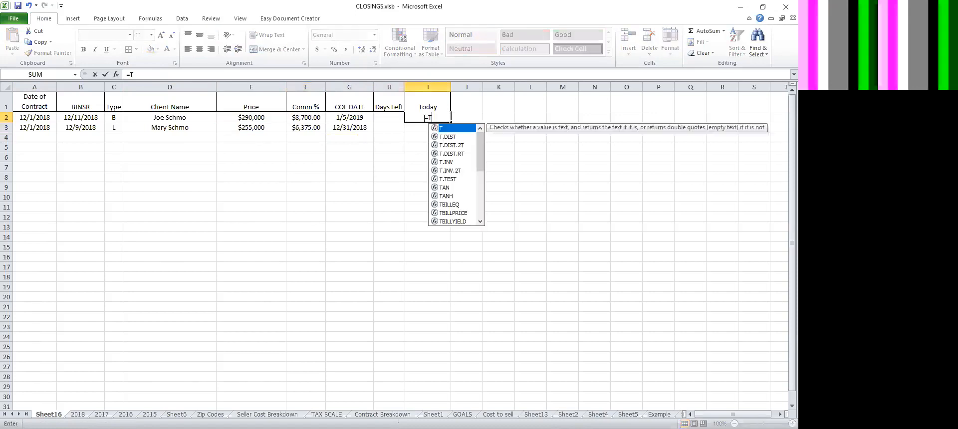
{"action": "type", "text": "ODAY"}
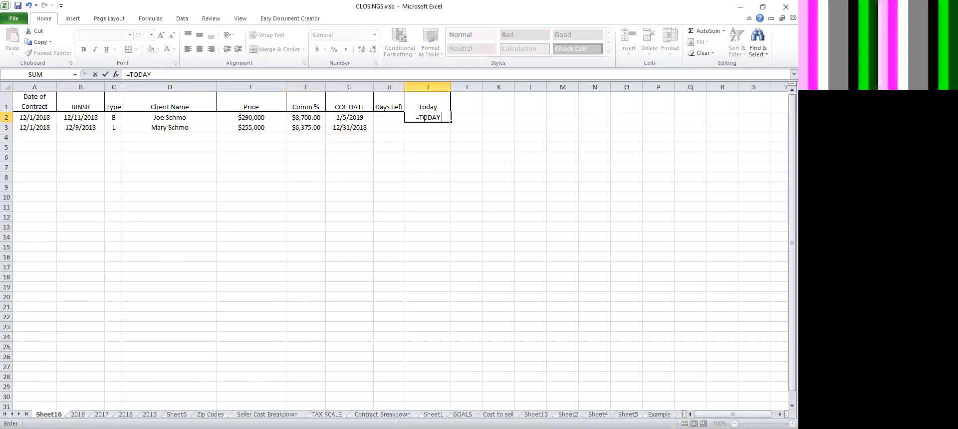
{"action": "type", "text": " ()"}
{"action": "key", "text": "Return"}
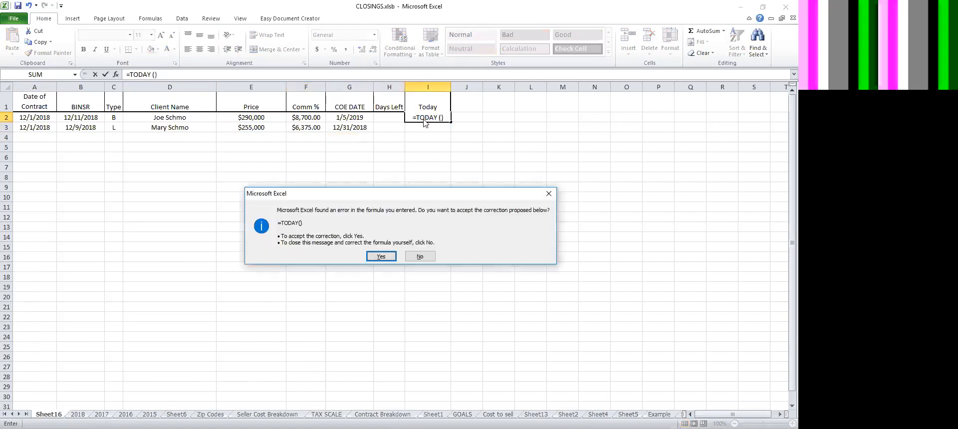
{"action": "left_click", "coordinate": [382, 256]}
Format cell I2 in the Today column with the Date number format.
{"action": "left_click", "coordinate": [435, 119]}
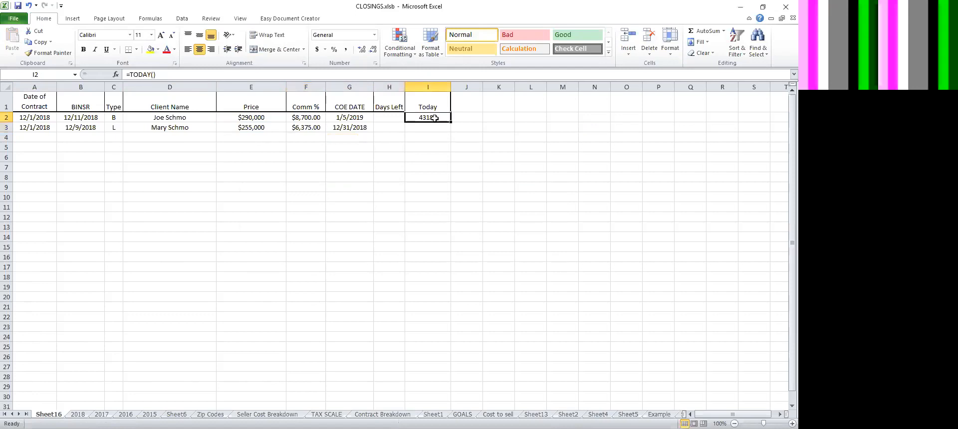
{"action": "right_click", "coordinate": [435, 118]}
{"action": "left_click", "coordinate": [371, 256]}
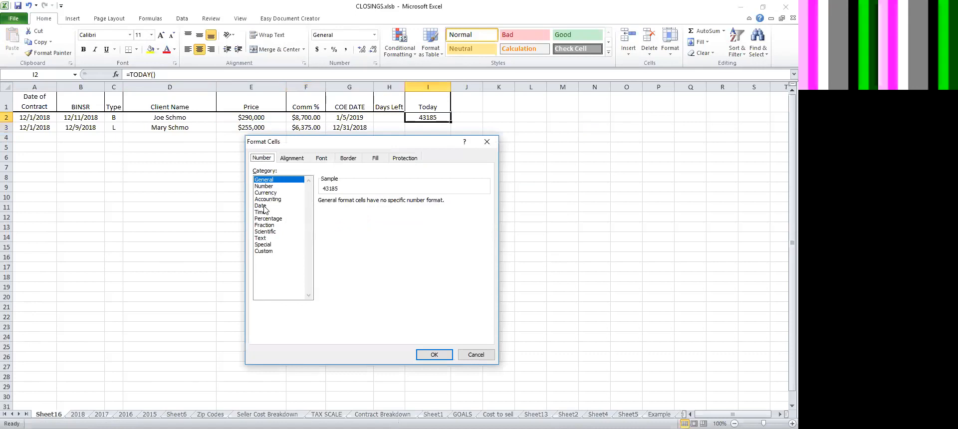
{"action": "left_click", "coordinate": [264, 206]}
{"action": "left_click", "coordinate": [433, 355]}
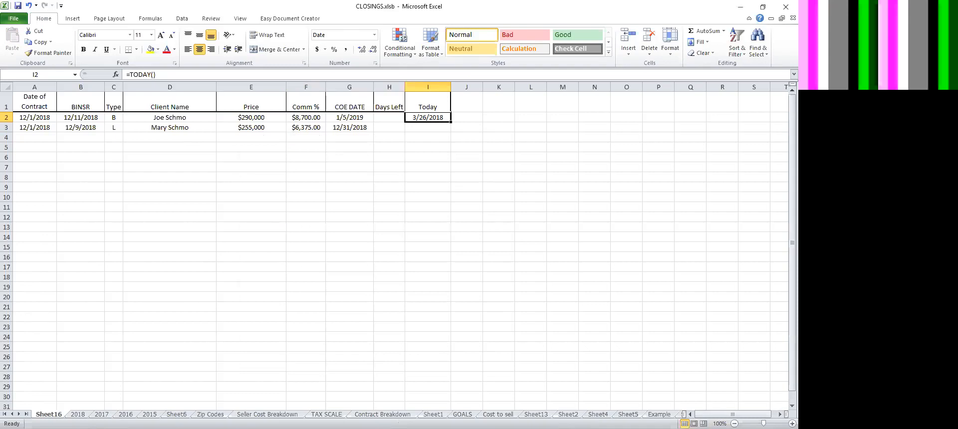
Change the year of both contract dates in A2 and A3 to 2017.
{"action": "left_click", "coordinate": [45, 117]}
{"action": "double_click", "coordinate": [46, 118]}
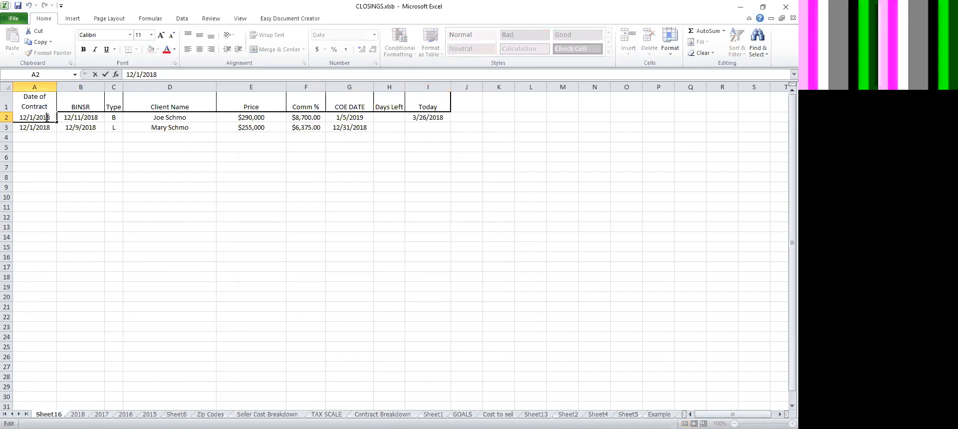
{"action": "key", "text": "Delete"}
{"action": "type", "text": "7"}
{"action": "double_click", "coordinate": [47, 127]}
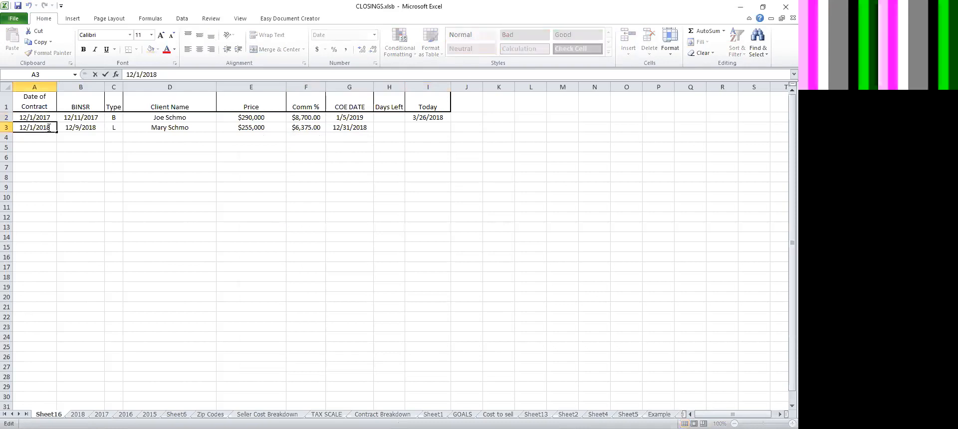
{"action": "left_click_drag", "start_coordinate": [47, 127], "coordinate": [50, 128]}
{"action": "type", "text": "7"}
{"action": "left_click", "coordinate": [159, 183]}
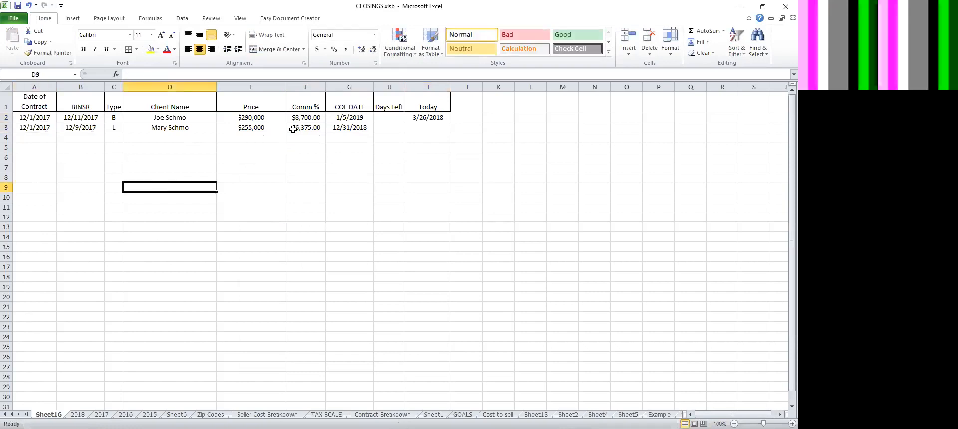
Change the first client's COE date in G2 to 4/5/2018.
{"action": "left_click", "coordinate": [362, 118]}
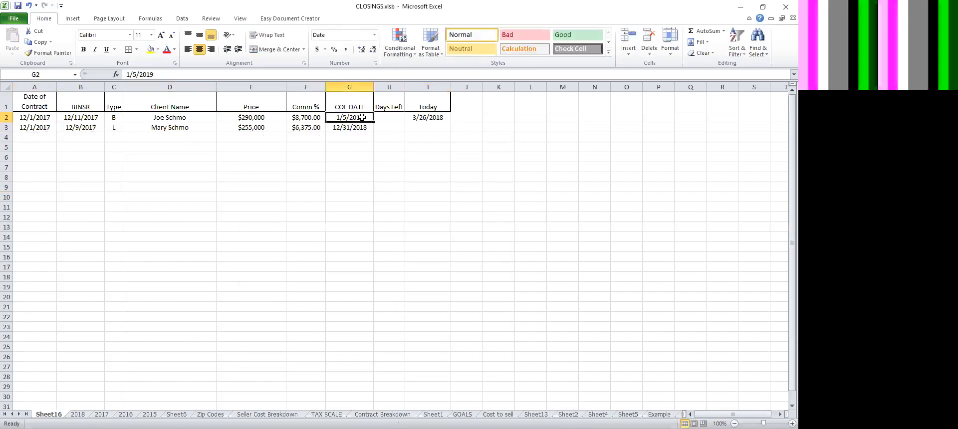
{"action": "double_click", "coordinate": [360, 118]}
{"action": "left_click_drag", "start_coordinate": [335, 118], "coordinate": [341, 119]}
{"action": "type", "text": "4"}
{"action": "key", "text": "Return"}
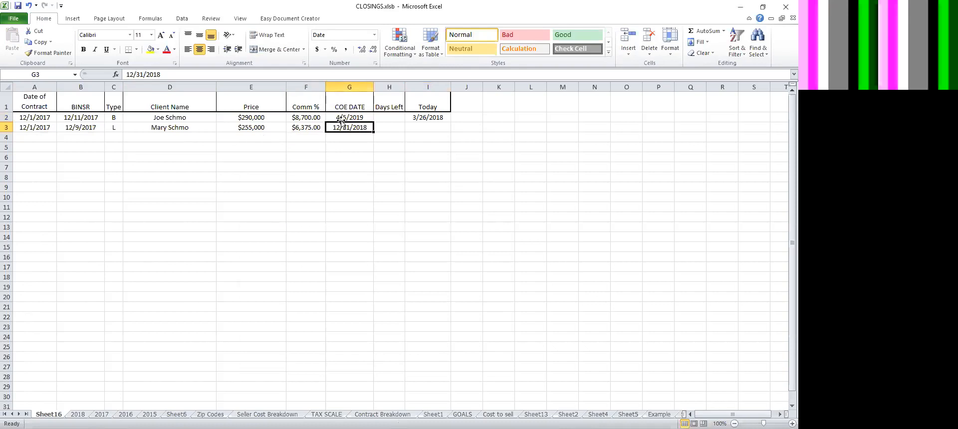
{"action": "left_click", "coordinate": [341, 120]}
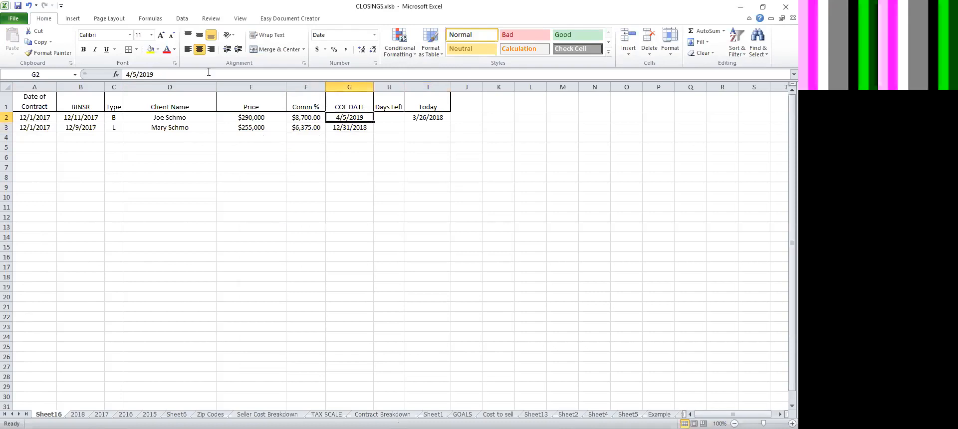
{"action": "left_click", "coordinate": [154, 74]}
{"action": "key", "text": "BackSpace"}
{"action": "type", "text": "8"}
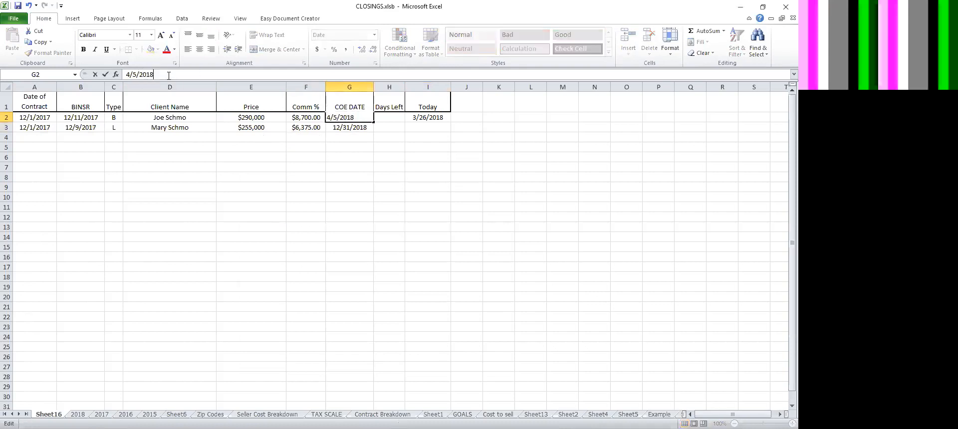
{"action": "key", "text": "Return"}
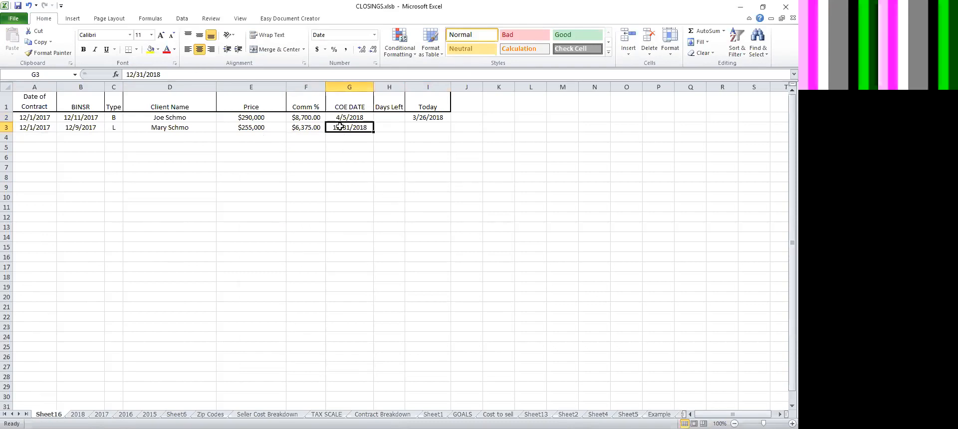
Change the second client's COE date in G3 to 3/24/2018.
{"action": "key", "text": "F2"}
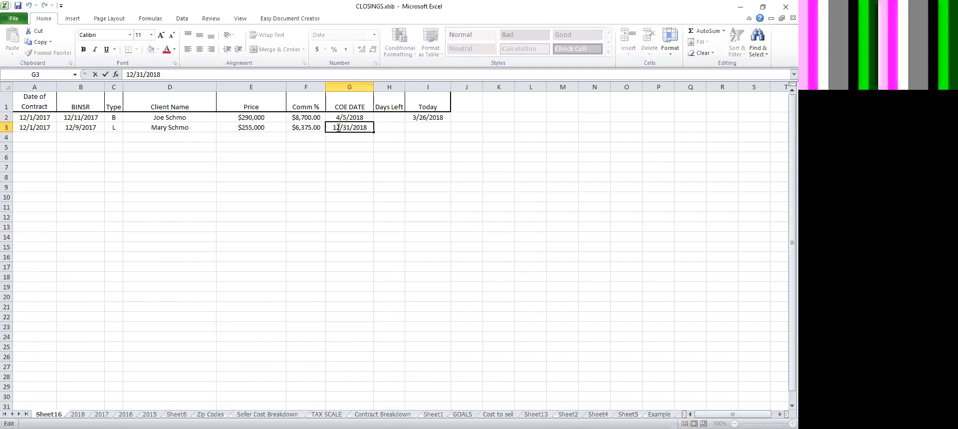
{"action": "left_click_drag", "start_coordinate": [328, 127], "coordinate": [347, 127]}
{"action": "type", "text": "3/24/2018"}
{"action": "key", "text": "Delete"}
{"action": "key", "text": "Delete"}
{"action": "key", "text": "Delete"}
{"action": "key", "text": "Delete"}
{"action": "key", "text": "Delete"}
{"action": "key", "text": "Return"}
Copy the TODAY formula from I2 into I3.
{"action": "key", "text": "Up"}
{"action": "key", "text": "Up"}
{"action": "key", "text": "Right"}
{"action": "key", "text": "Right"}
{"action": "key", "text": "ctrl+c"}
{"action": "key", "text": "Down"}
{"action": "key", "text": "ctrl+v"}
{"action": "key", "text": "Down"}
{"action": "key", "text": "Up"}
{"action": "key", "text": "Down"}
{"action": "key", "text": "Down"}
{"action": "key", "text": "Down"}
{"action": "key", "text": "Up"}
{"action": "key", "text": "Up"}
{"action": "key", "text": "Up"}
{"action": "key", "text": "Up"}
{"action": "key", "text": "Left"}
{"action": "key", "text": "Right"}
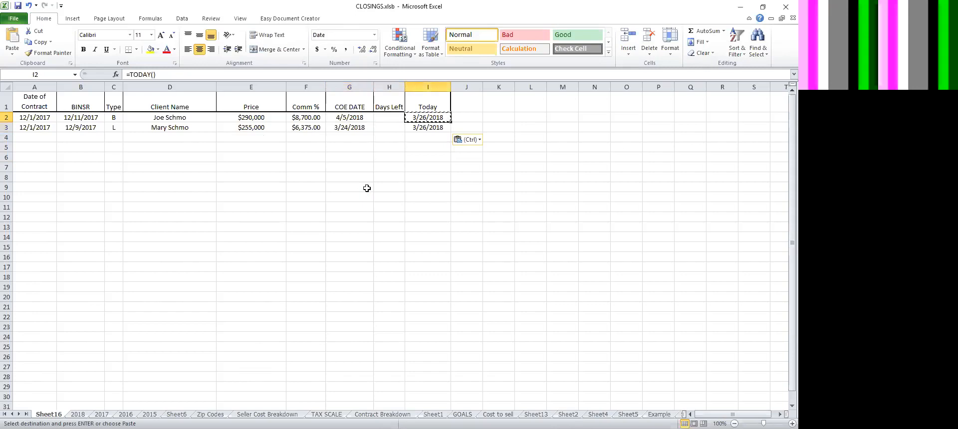
Enter the formula =G2-I2 in H2 to calculate the first client's days left.
{"action": "key", "text": "Left"}
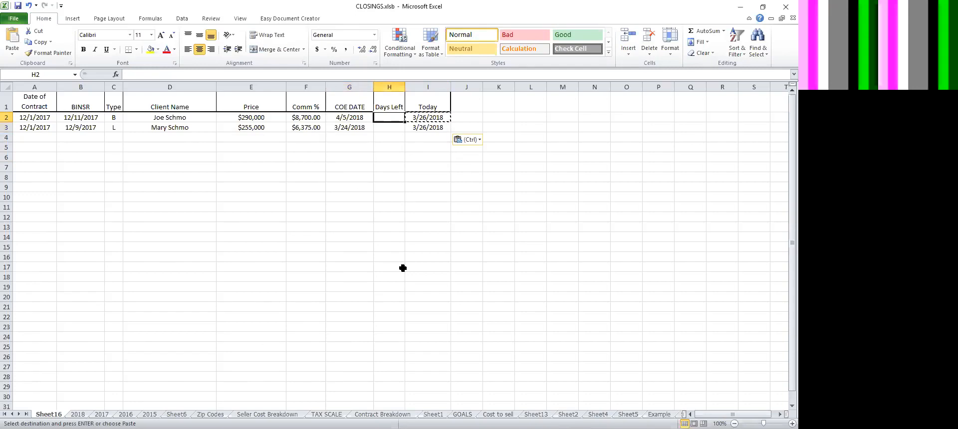
{"action": "type", "text": "="}
{"action": "key", "text": "Left"}
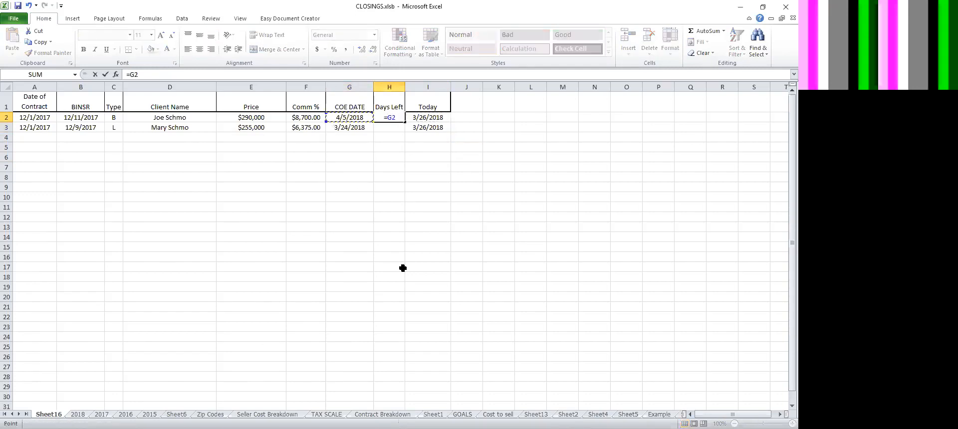
{"action": "type", "text": "-"}
{"action": "key", "text": "Right"}
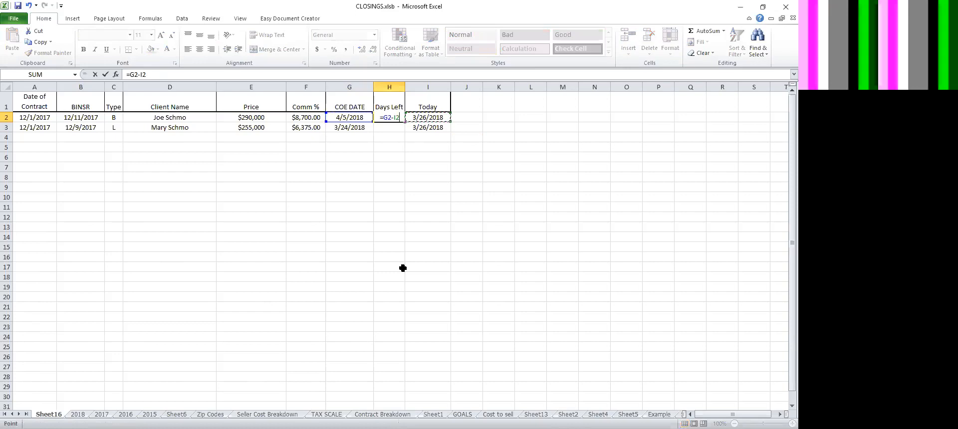
{"action": "key", "text": "Return"}
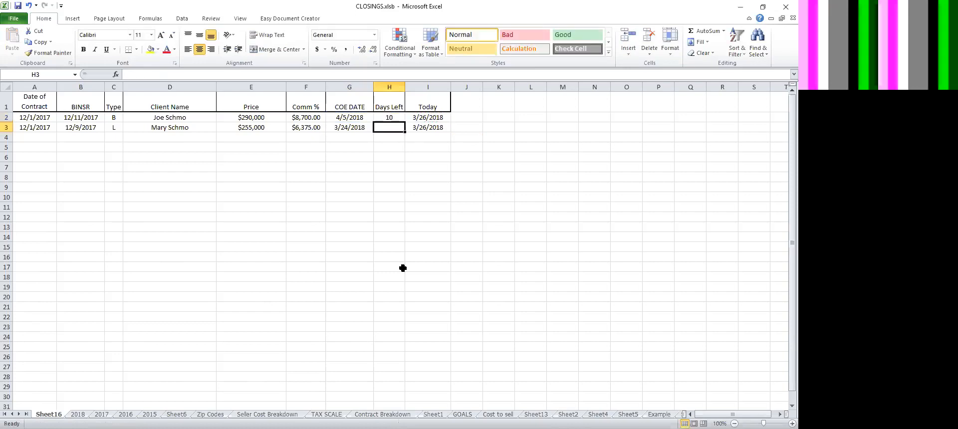
{"action": "double_click", "coordinate": [392, 116]}
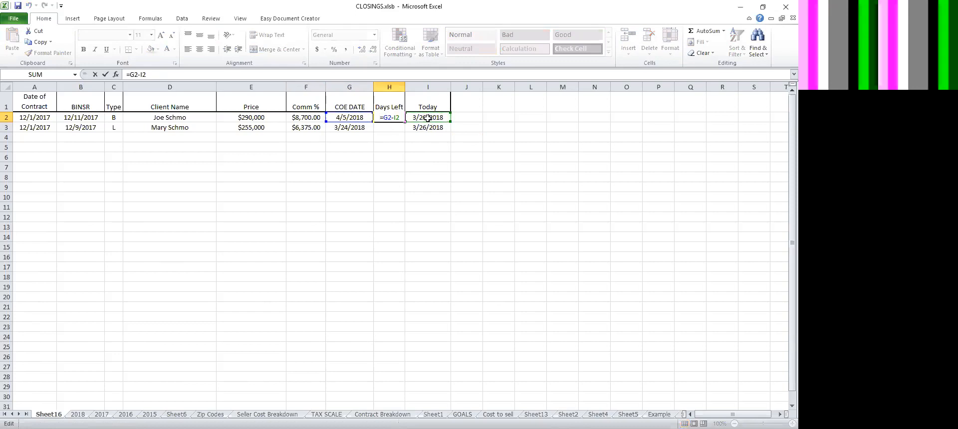
{"action": "left_click", "coordinate": [388, 127]}
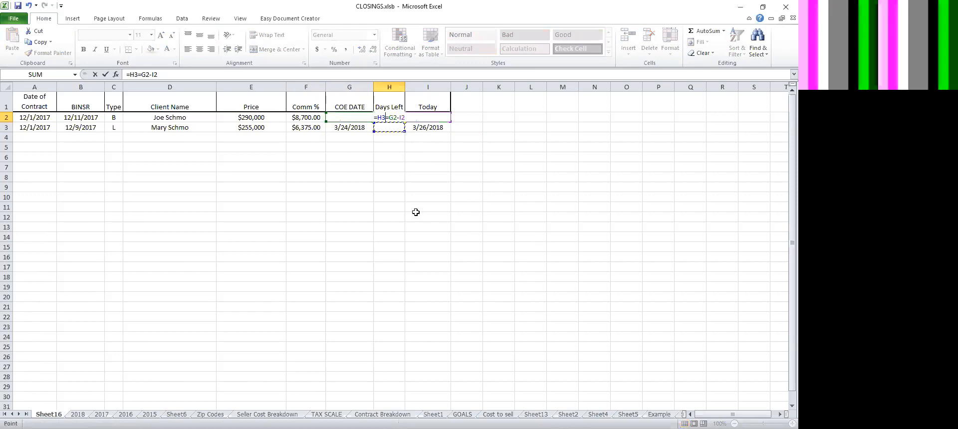
{"action": "key", "text": "Escape"}
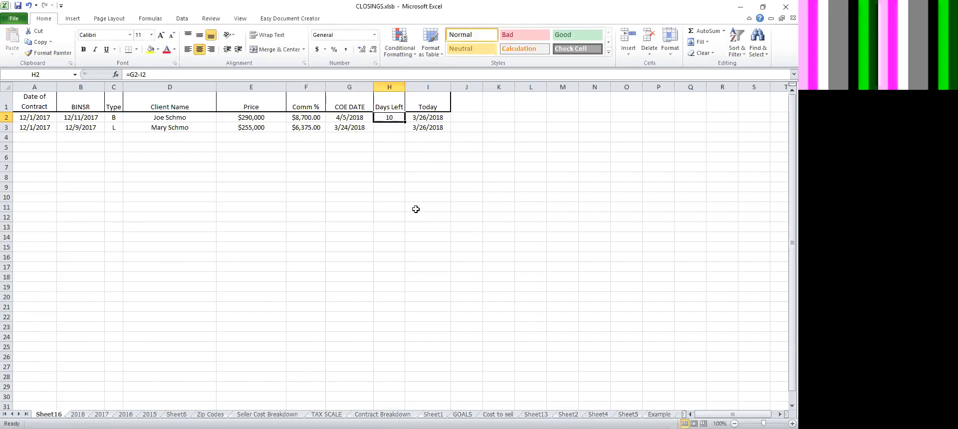
Copy the Days Left formula from H2 into H3.
{"action": "left_click", "coordinate": [399, 129]}
{"action": "left_click", "coordinate": [390, 117]}
{"action": "key", "text": "ctrl+c"}
{"action": "key", "text": "Down"}
{"action": "key", "text": "ctrl+v"}
{"action": "key", "text": "Down"}
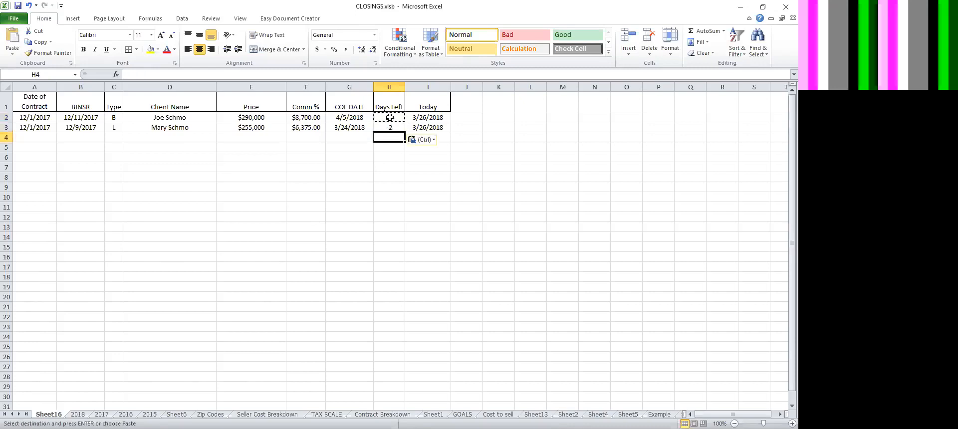
{"action": "left_click", "coordinate": [393, 207]}
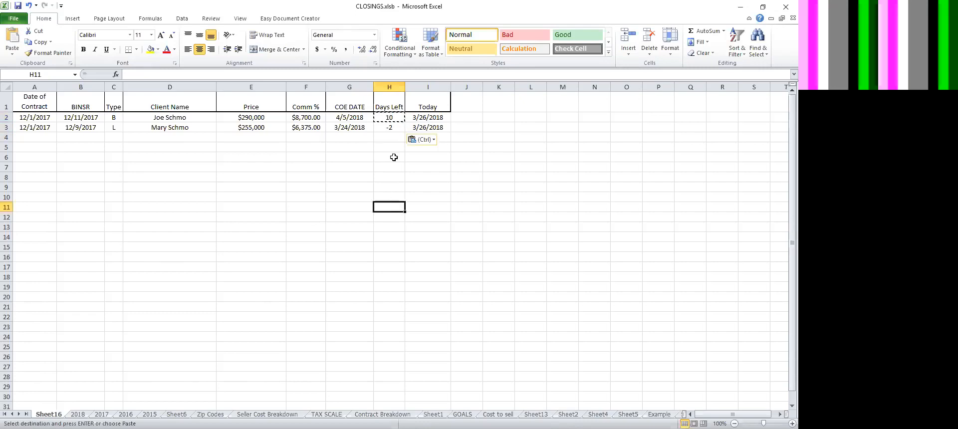
Format the Days Left cells H2:H3 as Number with 0 decimal places and negatives shown in red parentheses.
{"action": "left_click_drag", "start_coordinate": [389, 120], "coordinate": [386, 124]}
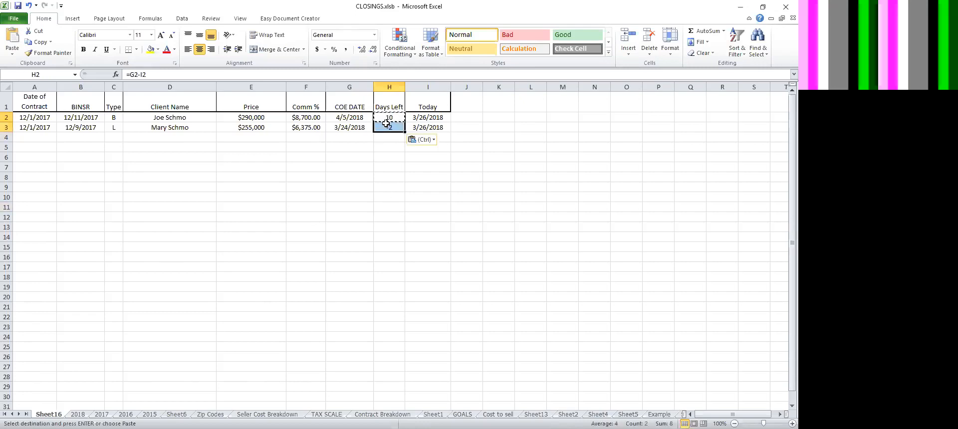
{"action": "right_click", "coordinate": [386, 123]}
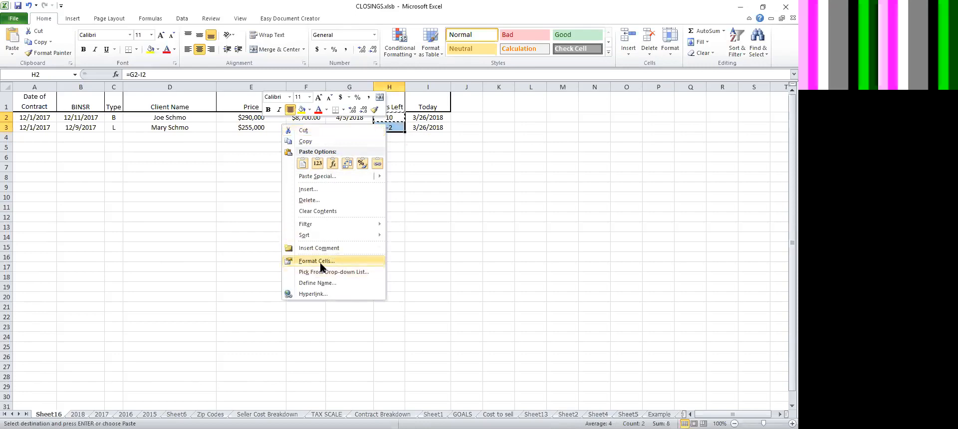
{"action": "left_click", "coordinate": [321, 262]}
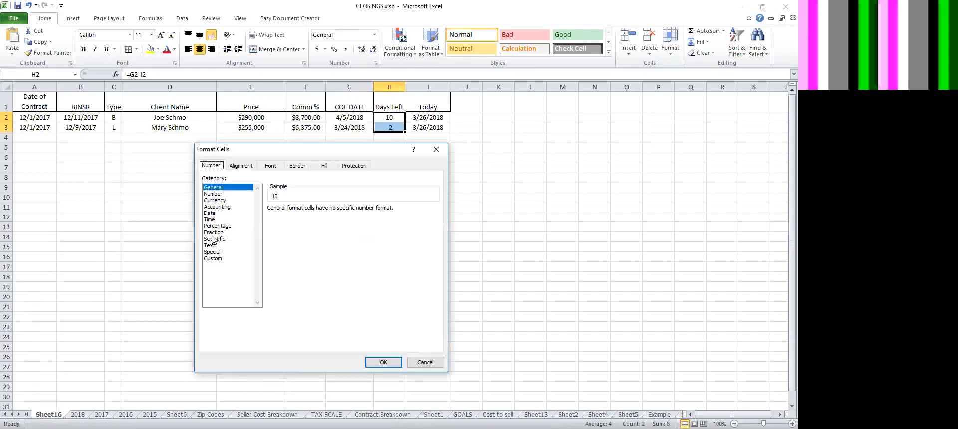
{"action": "left_click", "coordinate": [215, 193]}
{"action": "left_click", "coordinate": [332, 211]}
{"action": "left_click", "coordinate": [332, 211]}
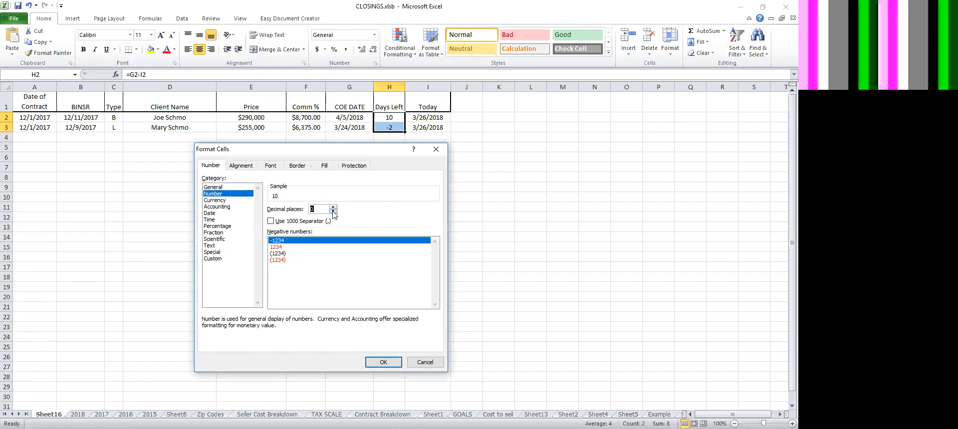
{"action": "left_click", "coordinate": [280, 261]}
{"action": "left_click", "coordinate": [382, 362]}
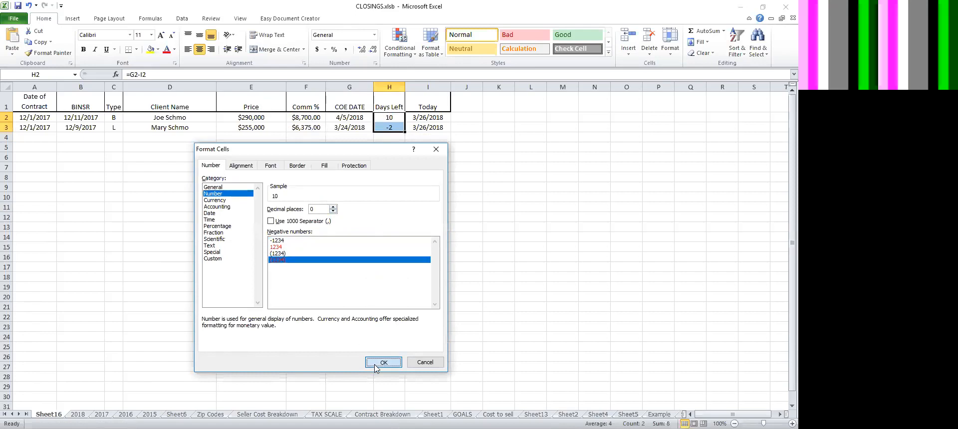
{"action": "left_click", "coordinate": [478, 208]}
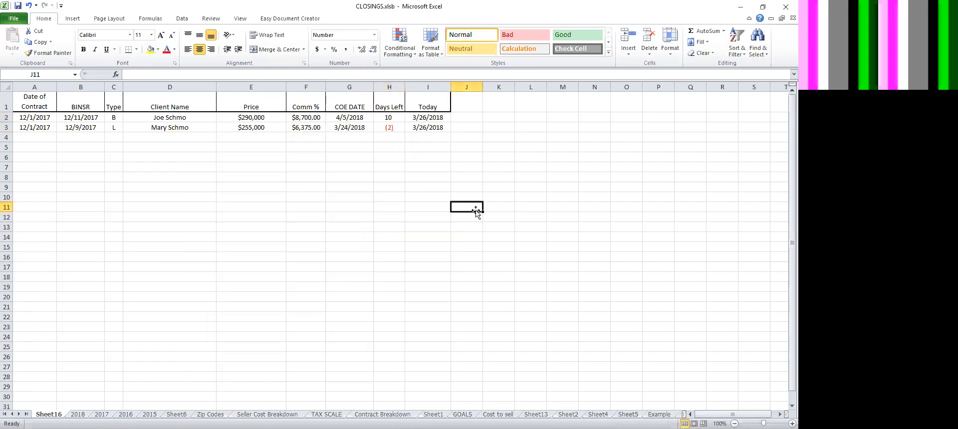
{"action": "left_click", "coordinate": [398, 131]}
{"action": "left_click_drag", "start_coordinate": [389, 118], "coordinate": [389, 128]}
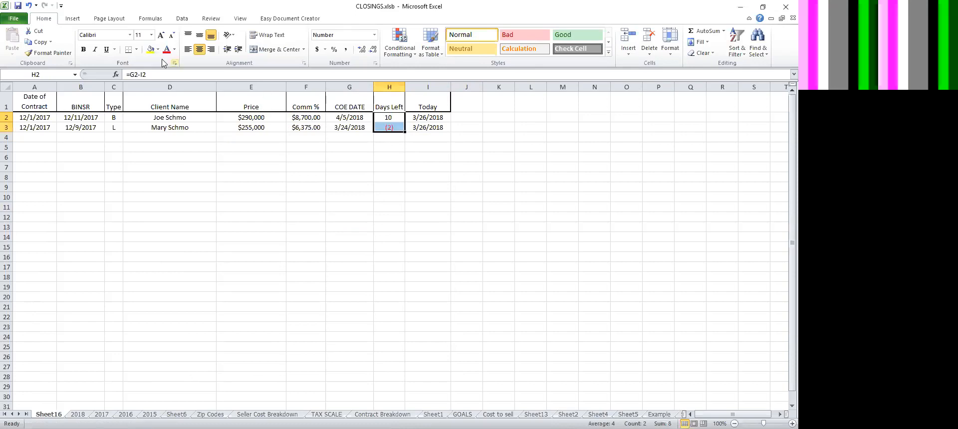
{"action": "left_click", "coordinate": [366, 155]}
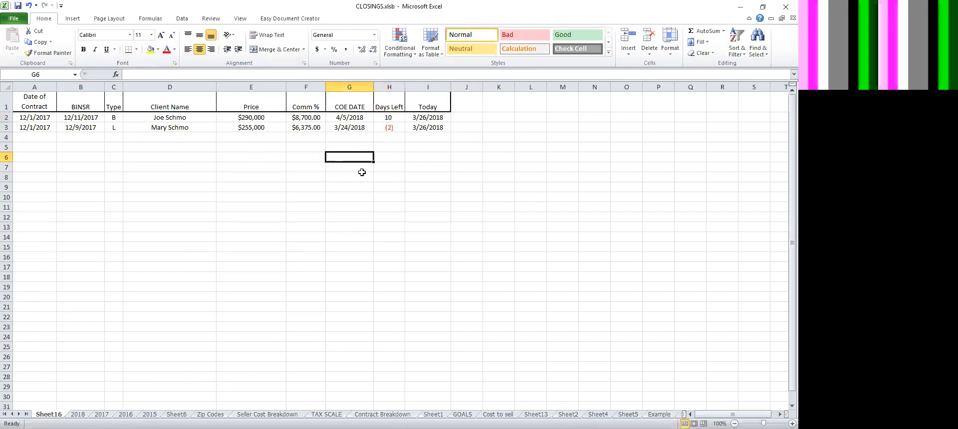
{"action": "left_click", "coordinate": [184, 205]}
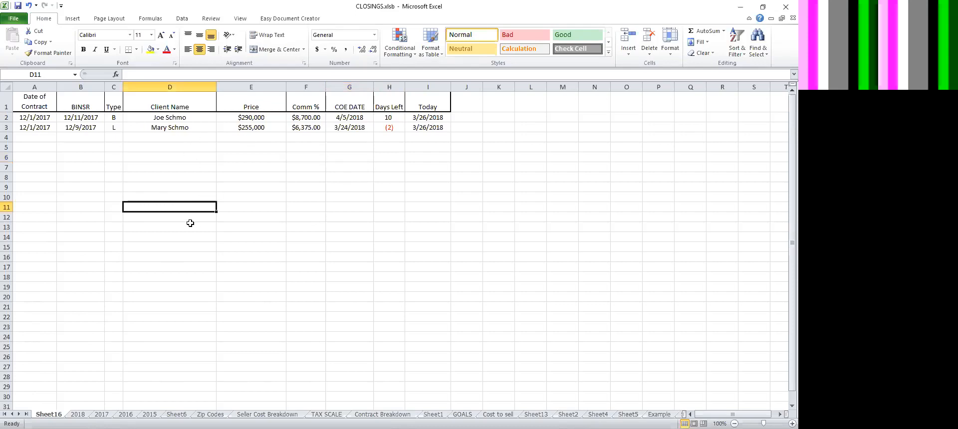
Copy the BINSR cell B2 and paste it with its formula into B19.
{"action": "left_click", "coordinate": [74, 118]}
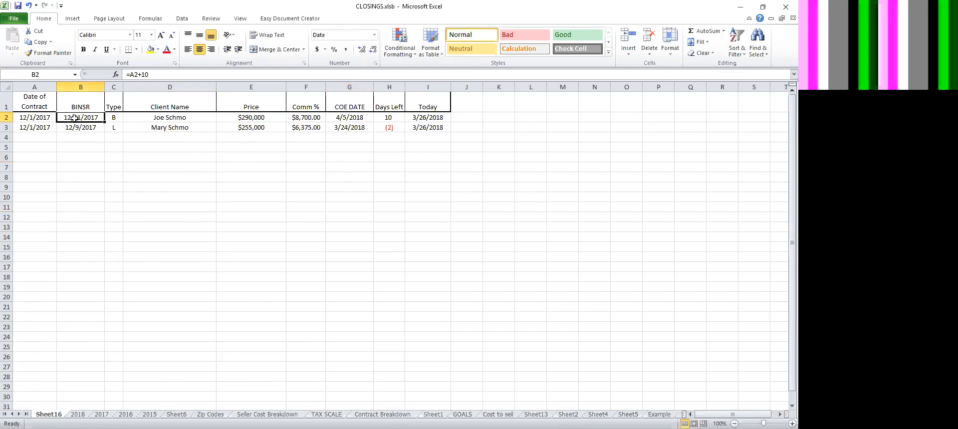
{"action": "right_click", "coordinate": [75, 120]}
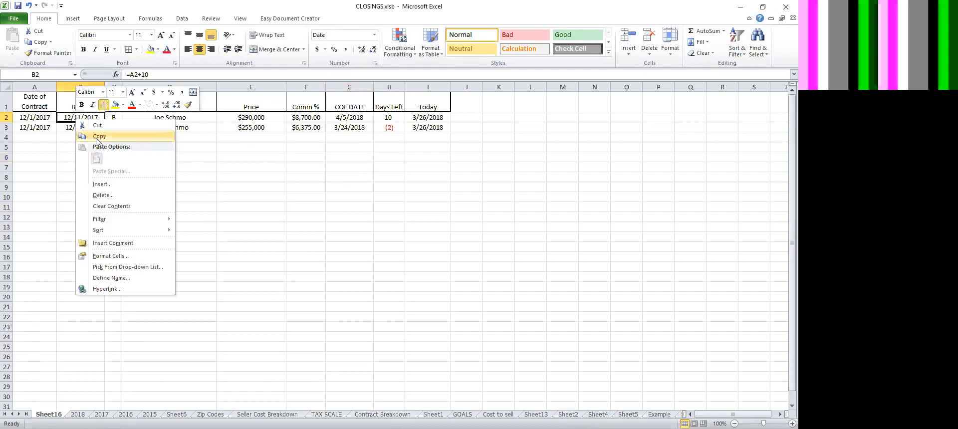
{"action": "key", "text": "Return"}
{"action": "left_click", "coordinate": [70, 283]}
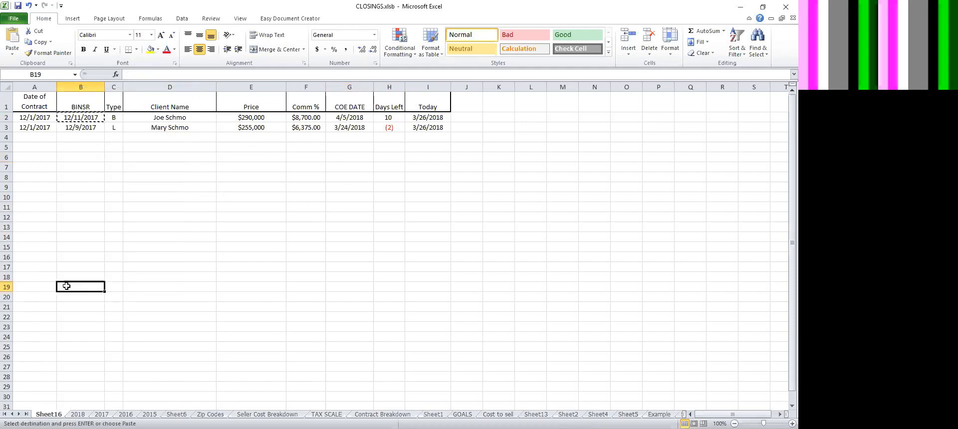
{"action": "right_click", "coordinate": [70, 286]}
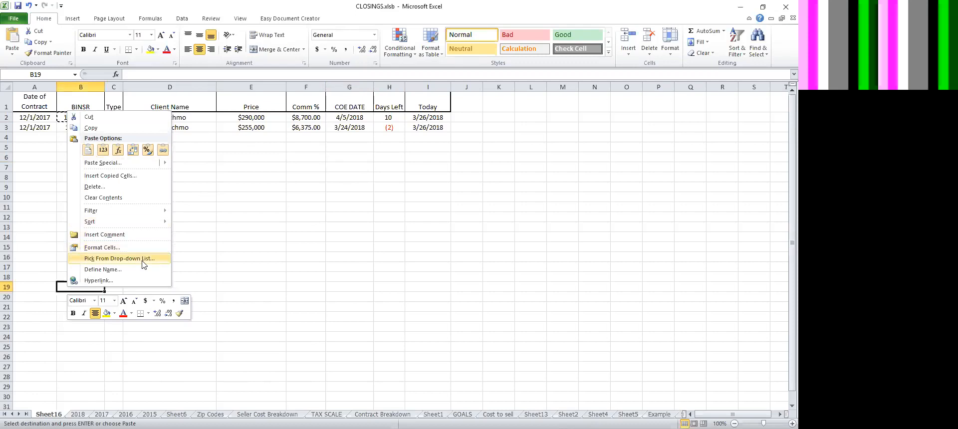
{"action": "left_click", "coordinate": [102, 150]}
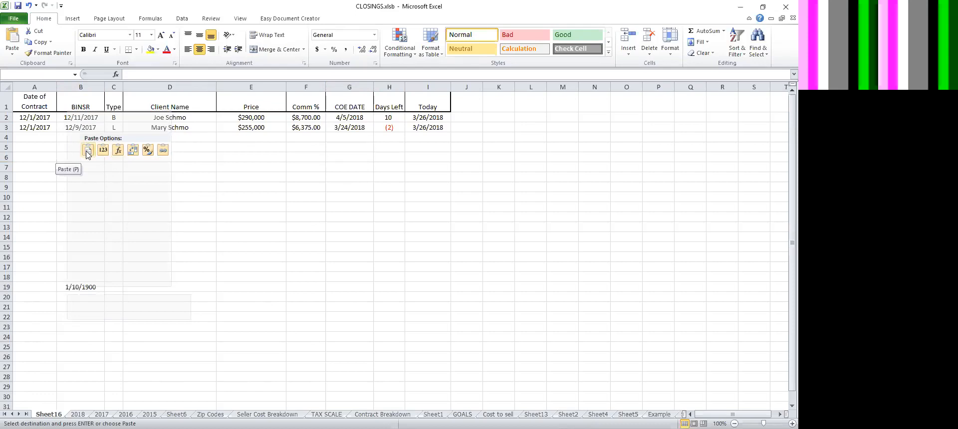
{"action": "left_click", "coordinate": [88, 150]}
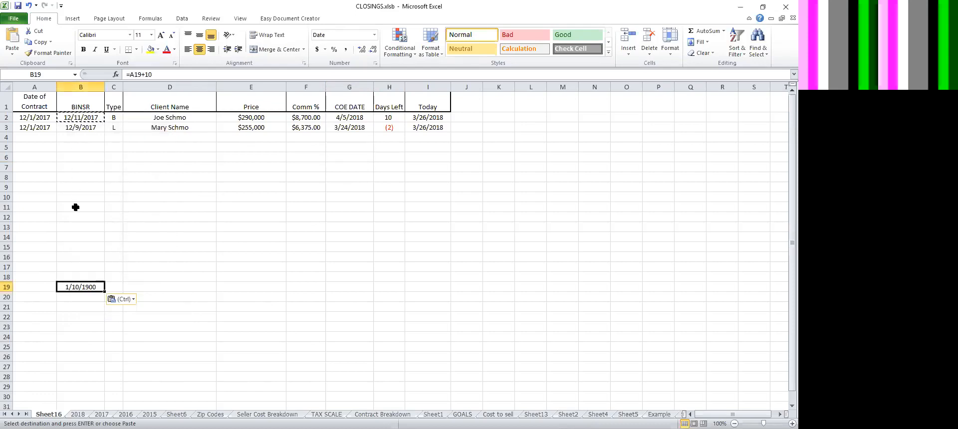
Paste the copied BINSR date into B19 as a value only, and compare its content with the formula in B2.
{"action": "right_click", "coordinate": [76, 285]}
{"action": "left_click", "coordinate": [114, 150]}
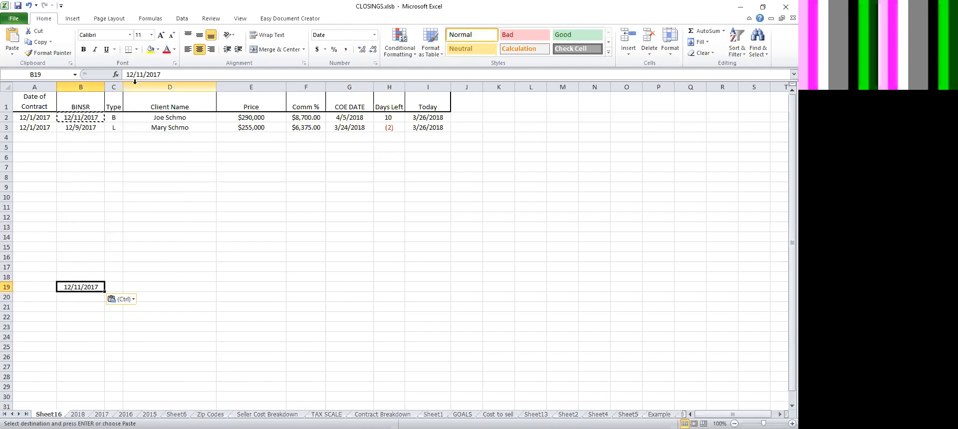
{"action": "left_click", "coordinate": [81, 118]}
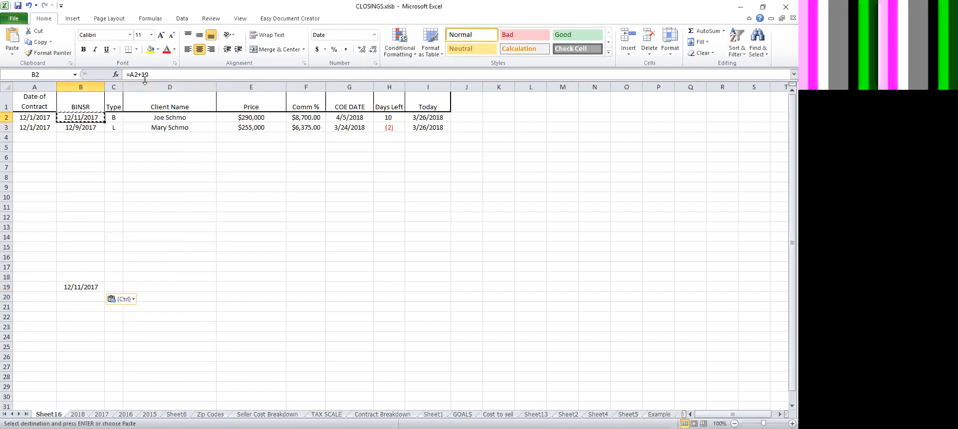
{"action": "left_click", "coordinate": [87, 289]}
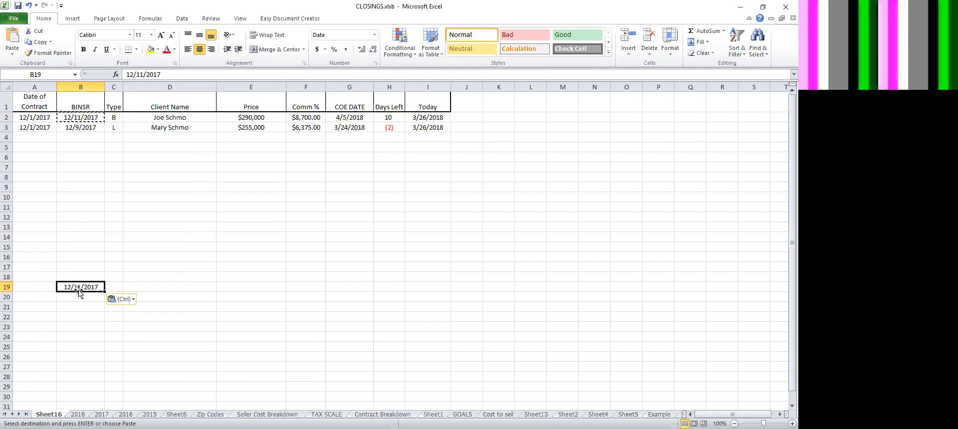
{"action": "left_click", "coordinate": [39, 118]}
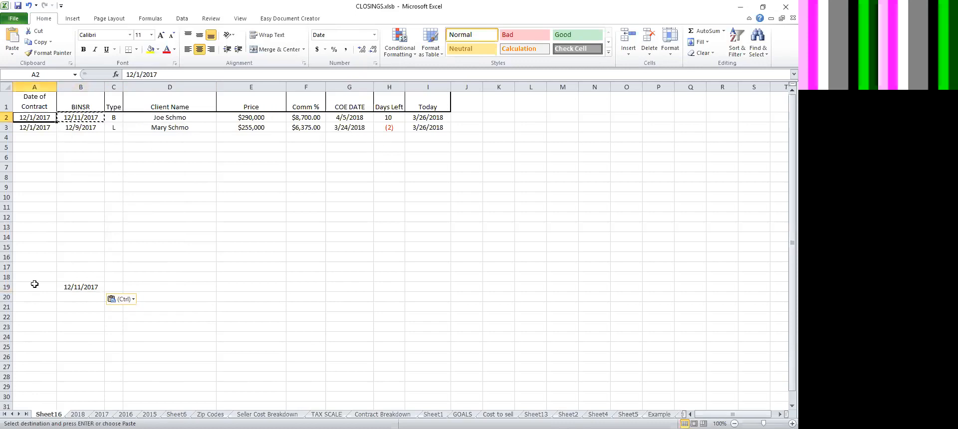
Copy the header row A1:I1 and paste it at A18.
{"action": "left_click_drag", "start_coordinate": [33, 102], "coordinate": [424, 114]}
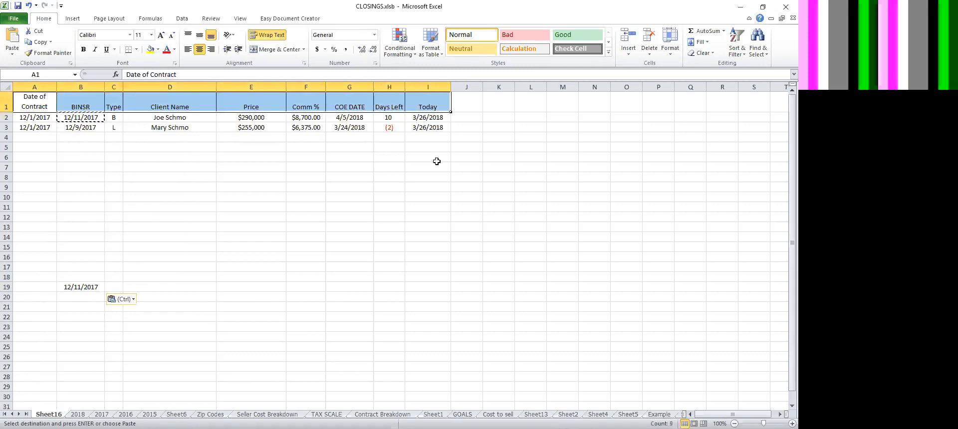
{"action": "key", "text": "ctrl+c"}
{"action": "left_click", "coordinate": [39, 276]}
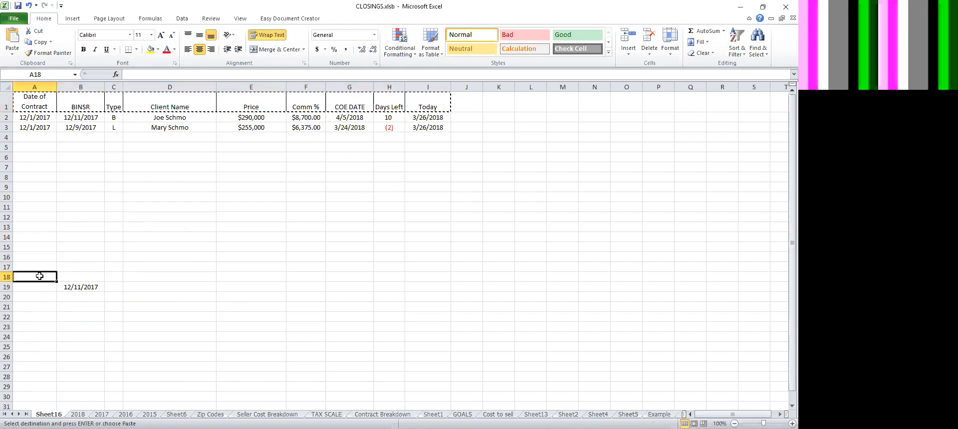
{"action": "key", "text": "ctrl+v"}
{"action": "left_click", "coordinate": [110, 337]}
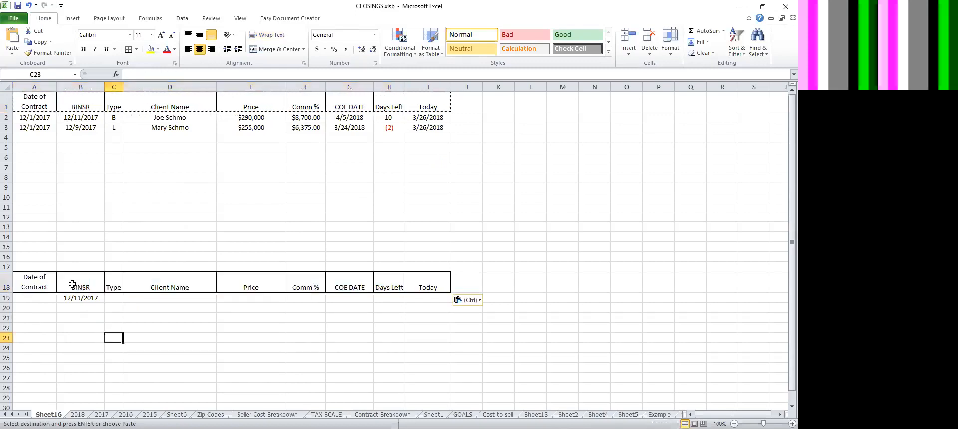
Clear the BINSR heading with the date below it, and the Days Left and Today headings, from the copied table at row 18.
{"action": "left_click_drag", "start_coordinate": [75, 269], "coordinate": [65, 314]}
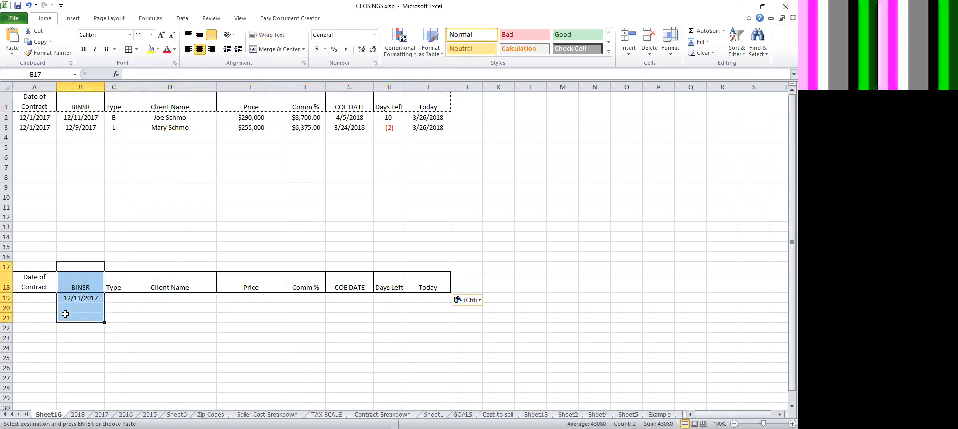
{"action": "key", "text": "Delete"}
{"action": "left_click", "coordinate": [187, 300]}
{"action": "left_click", "coordinate": [332, 297]}
{"action": "left_click_drag", "start_coordinate": [434, 285], "coordinate": [393, 303]}
{"action": "key", "text": "Delete"}
{"action": "left_click", "coordinate": [474, 264]}
Delete the blank cells H17:I21 beside the second table's COE DATE column, shifting cells left.
{"action": "left_click_drag", "start_coordinate": [395, 269], "coordinate": [439, 320]}
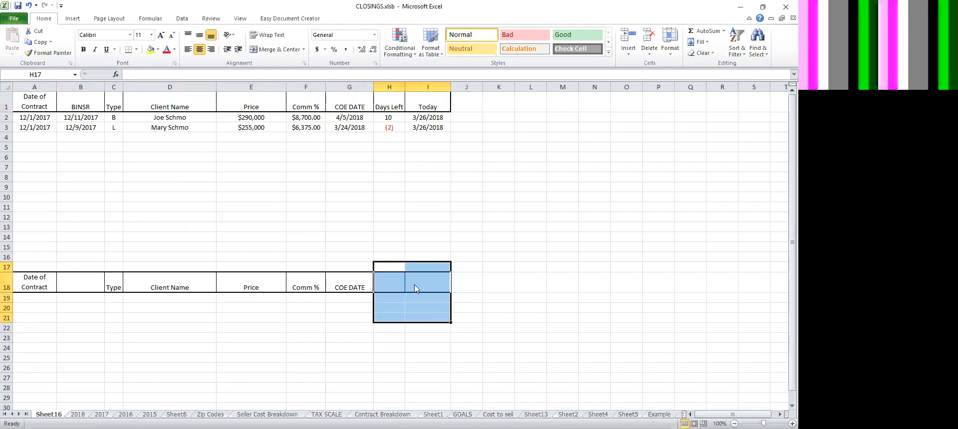
{"action": "right_click", "coordinate": [415, 288]}
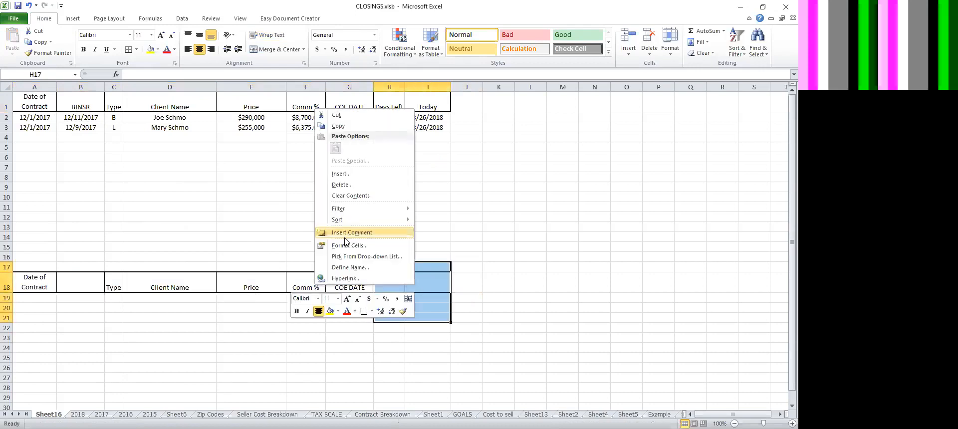
{"action": "left_click", "coordinate": [333, 184]}
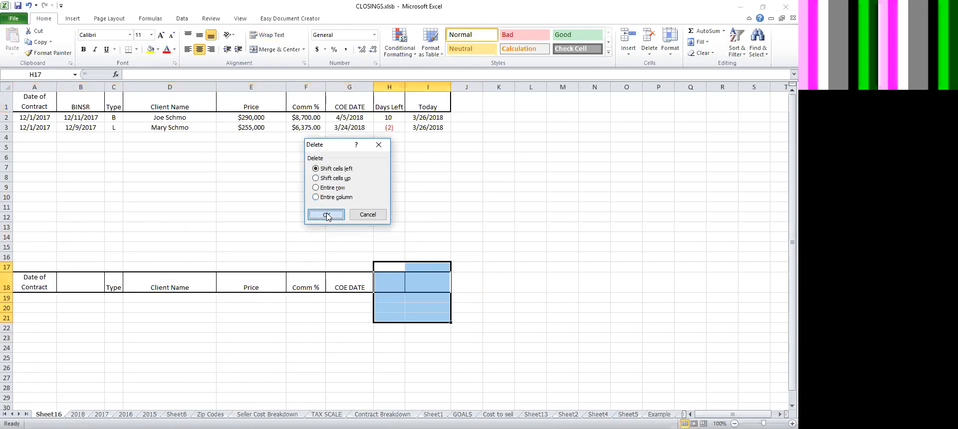
{"action": "left_click", "coordinate": [327, 214]}
{"action": "left_click", "coordinate": [305, 227]}
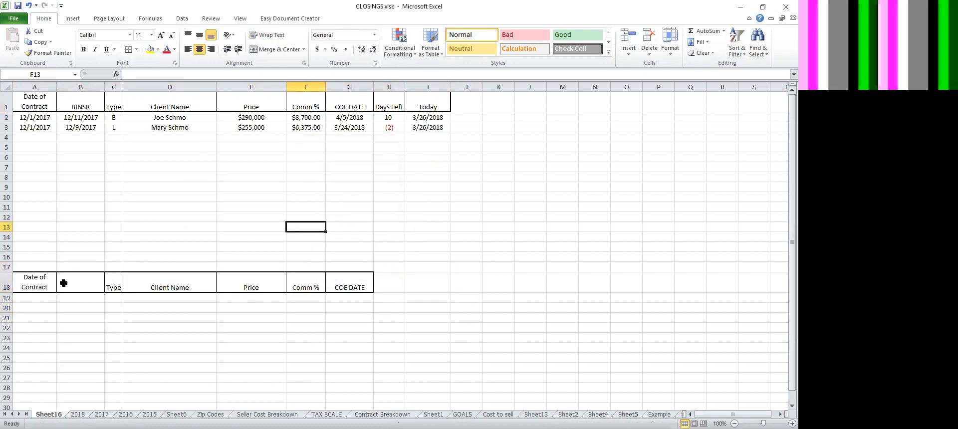
Delete the blank cells B17:B20 with a left shift, and move the resulting header row A18:F18 to start at B18.
{"action": "left_click_drag", "start_coordinate": [76, 265], "coordinate": [75, 310]}
{"action": "right_click", "coordinate": [81, 293]}
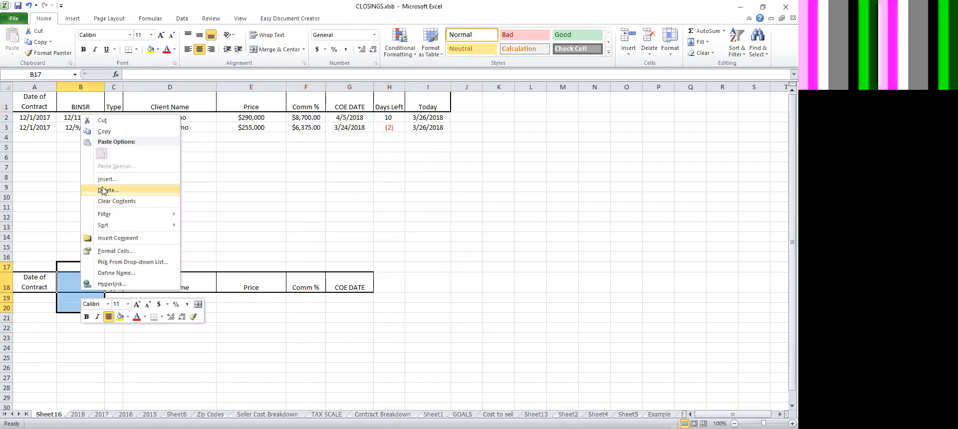
{"action": "left_click", "coordinate": [102, 189]}
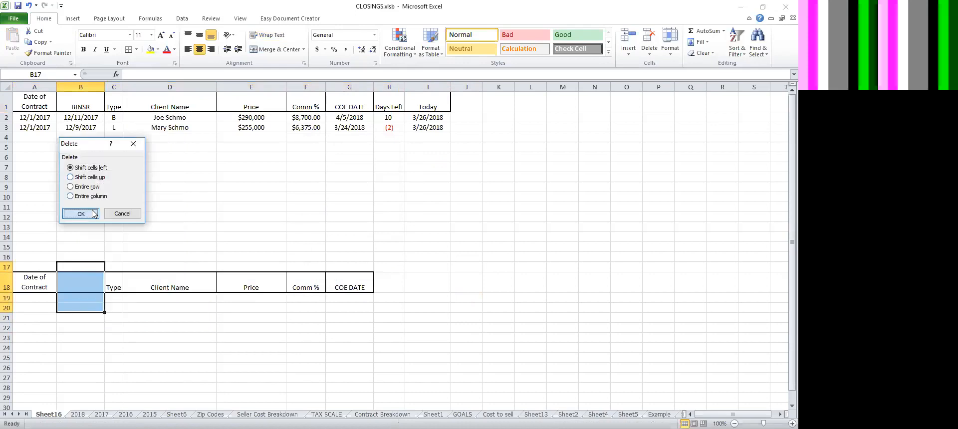
{"action": "left_click", "coordinate": [80, 212]}
{"action": "left_click", "coordinate": [251, 236]}
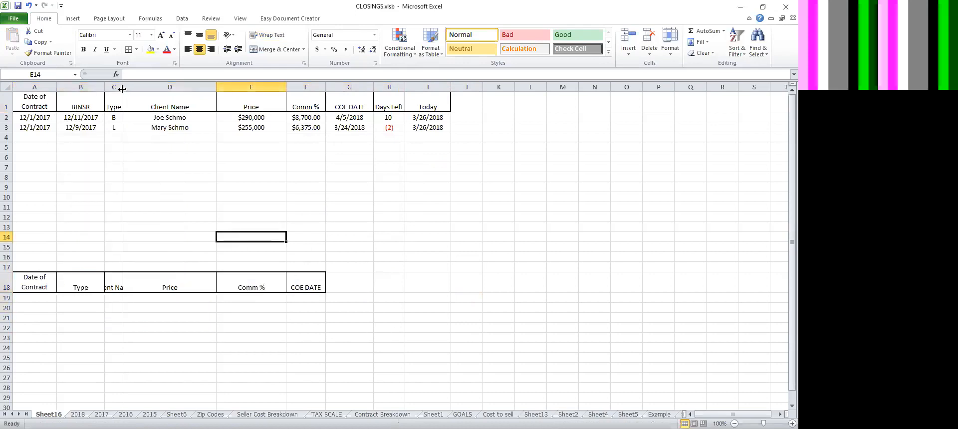
{"action": "left_click_drag", "start_coordinate": [28, 279], "coordinate": [335, 281]}
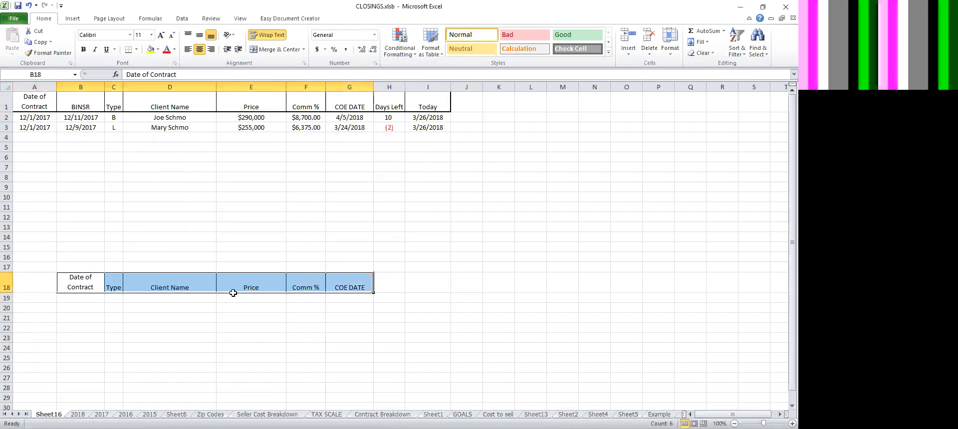
{"action": "left_click", "coordinate": [212, 316]}
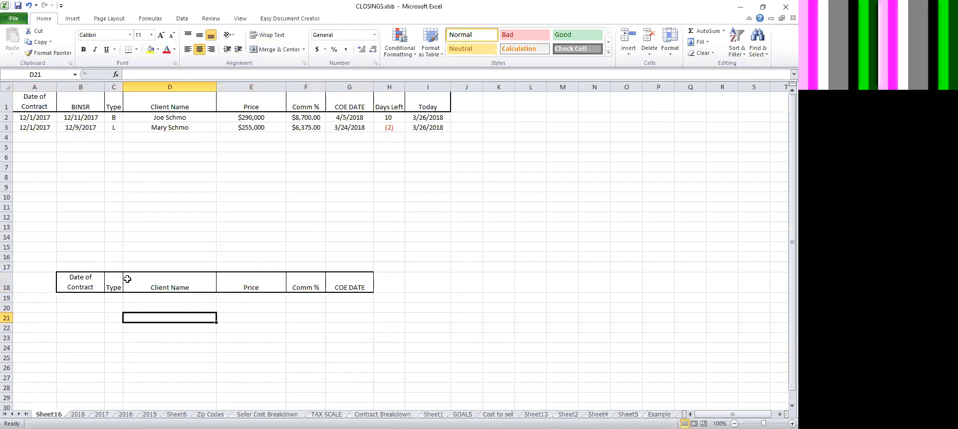
Copy the contract date from A3 to B19 and the type from C3 to C19.
{"action": "left_click", "coordinate": [31, 127]}
{"action": "key", "text": "ctrl+c"}
{"action": "left_click", "coordinate": [75, 297]}
{"action": "key", "text": "ctrl+v"}
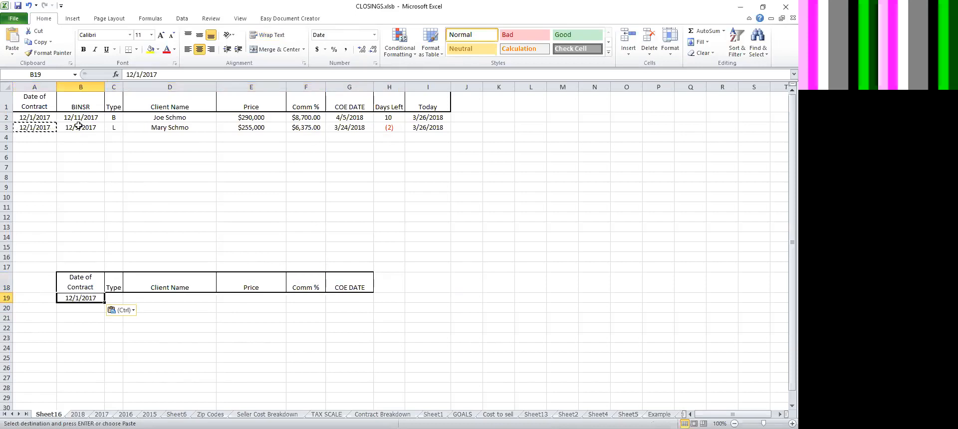
{"action": "left_click", "coordinate": [116, 128]}
{"action": "key", "text": "ctrl+c"}
{"action": "left_click", "coordinate": [114, 298]}
{"action": "key", "text": "ctrl+v"}
Copy the client name, price and commission from D3:F3 into the second table at D19.
{"action": "left_click", "coordinate": [162, 126]}
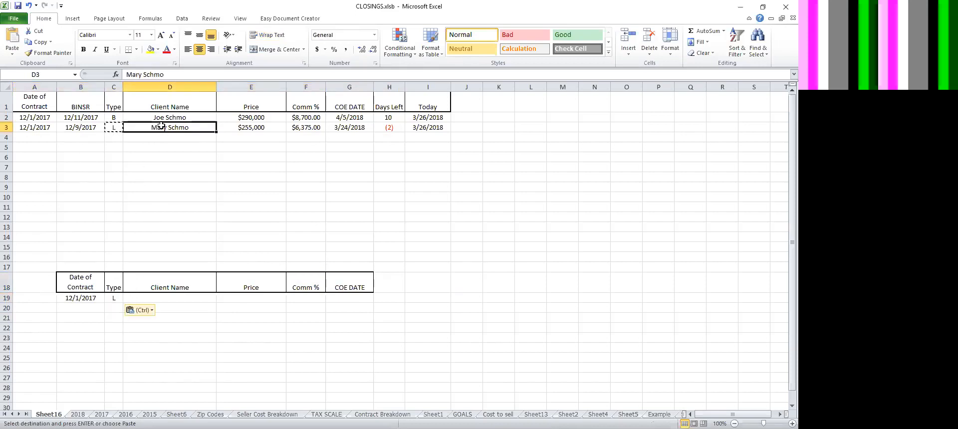
{"action": "key", "text": "ctrl"}
{"action": "left_click_drag", "start_coordinate": [173, 128], "coordinate": [306, 129]}
{"action": "key", "text": "ctrl+c"}
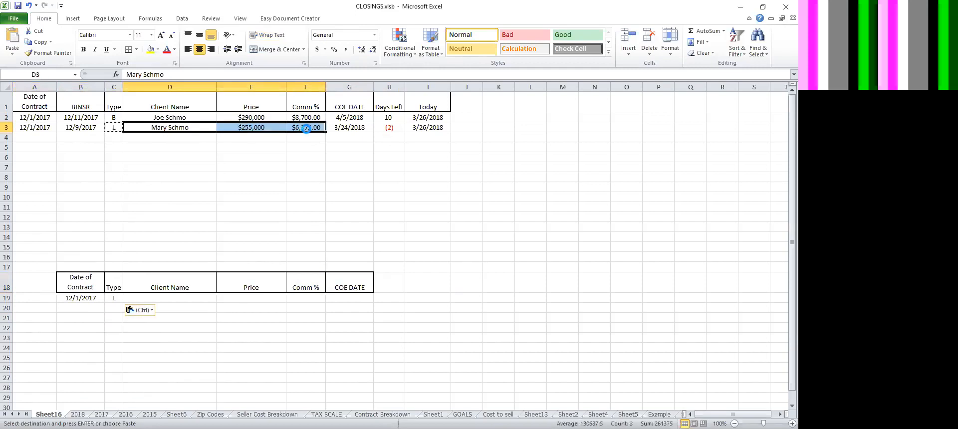
{"action": "left_click", "coordinate": [180, 300]}
{"action": "key", "text": "ctrl+v"}
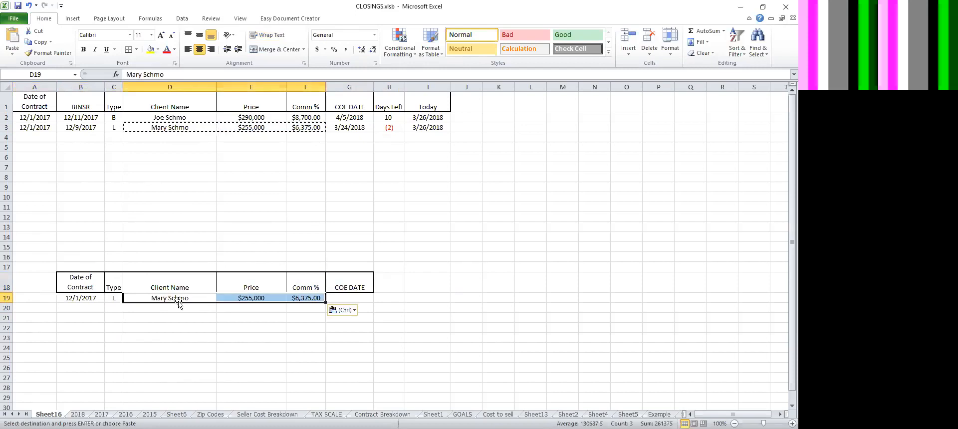
{"action": "left_click", "coordinate": [282, 354]}
Copy the COE date from G3 into G19.
{"action": "left_click", "coordinate": [347, 127]}
{"action": "key", "text": "ctrl+c"}
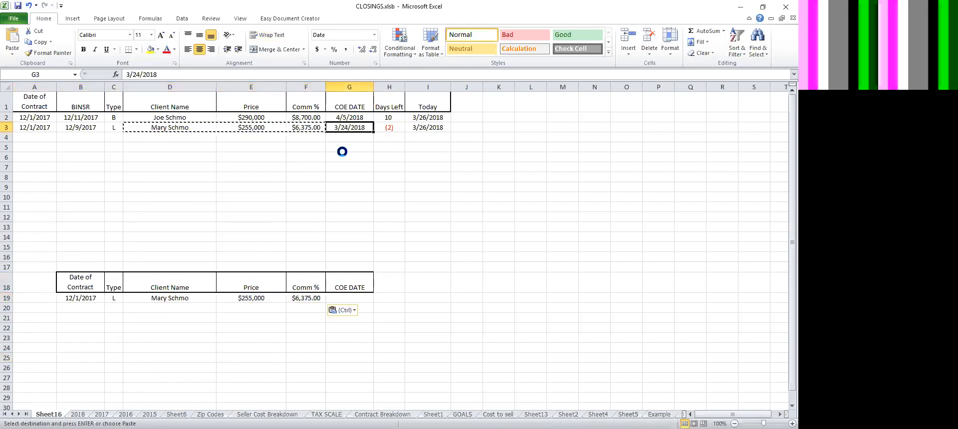
{"action": "left_click", "coordinate": [343, 299]}
{"action": "key", "text": "ctrl+v"}
{"action": "left_click", "coordinate": [467, 307]}
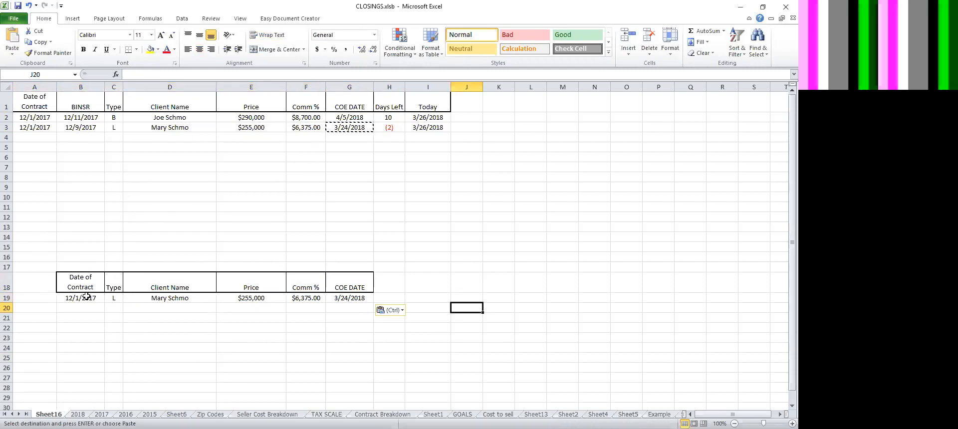
Check the BINSR formula in B3 and its contract date in A3, and paste the copied COE date over A3.
{"action": "left_click", "coordinate": [70, 126]}
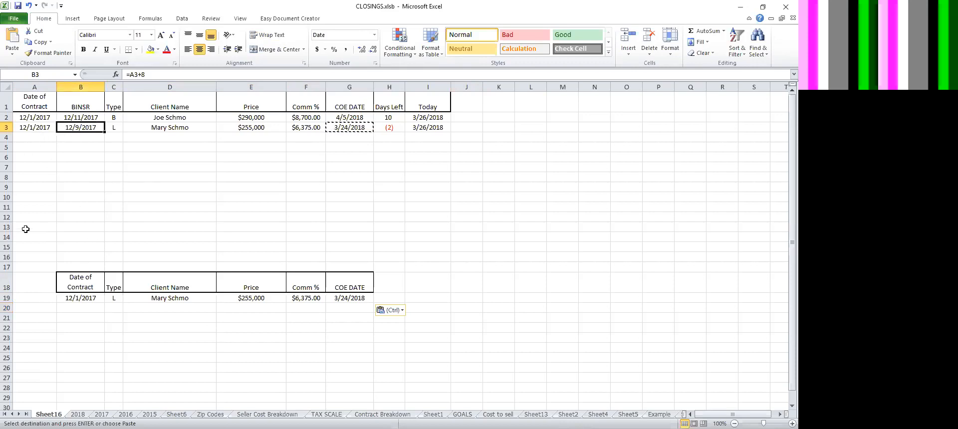
{"action": "left_click", "coordinate": [26, 129]}
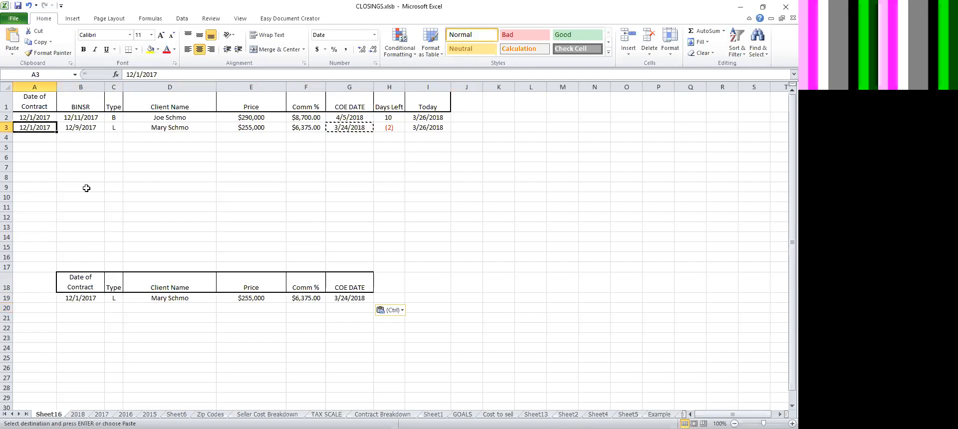
{"action": "key", "text": "Return"}
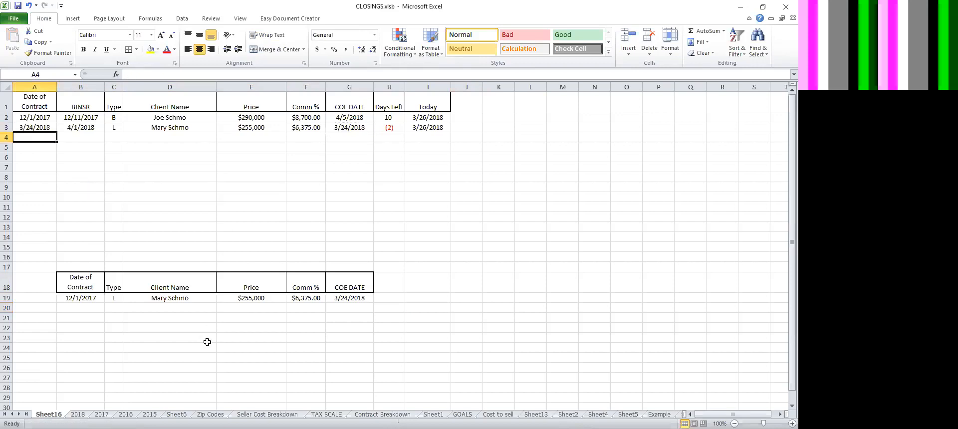
Clear the closed client's record in A3:I3 from the active clients table.
{"action": "left_click", "coordinate": [49, 127]}
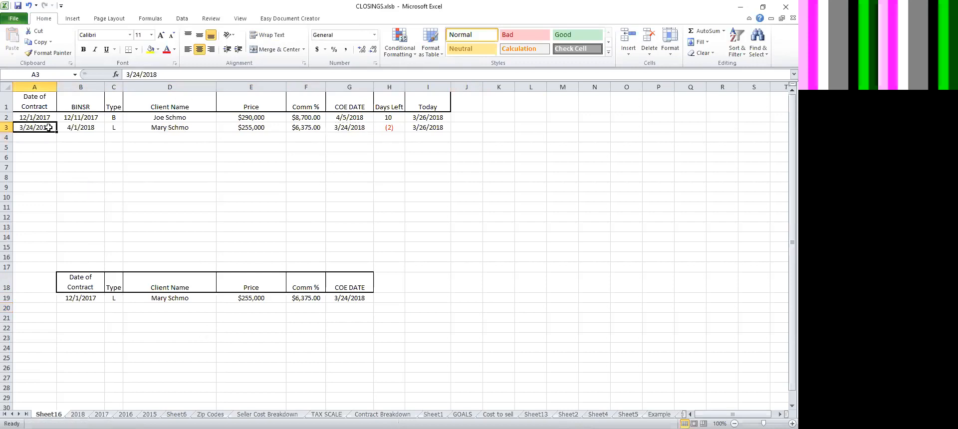
{"action": "left_click_drag", "start_coordinate": [39, 126], "coordinate": [425, 132]}
{"action": "key", "text": "Delete"}
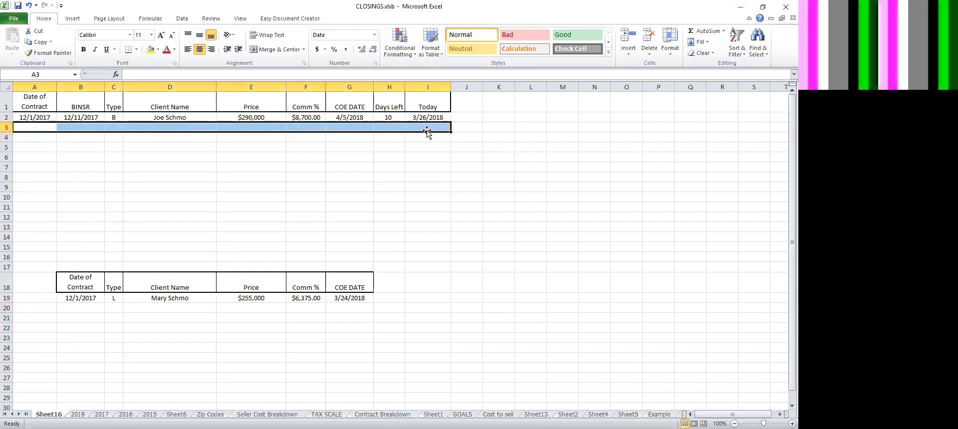
{"action": "left_click", "coordinate": [188, 118]}
{"action": "left_click", "coordinate": [70, 121]}
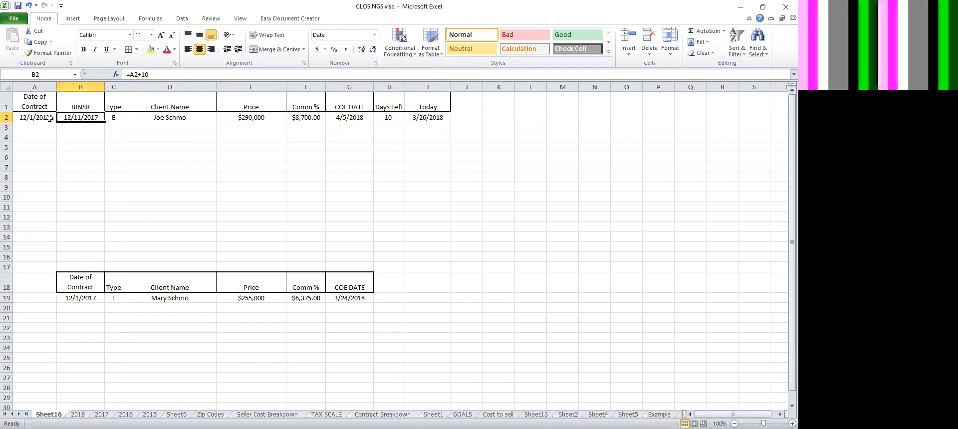
{"action": "left_click", "coordinate": [273, 126]}
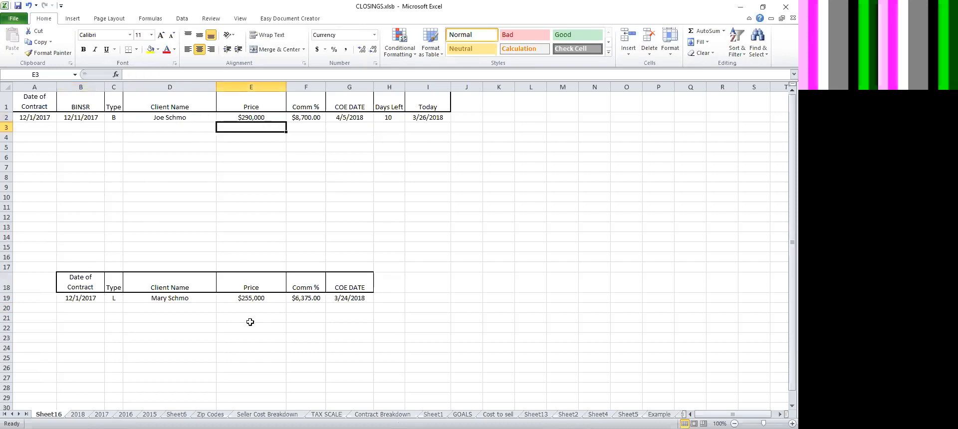
Start a monthly summary to the right of the tables by entering January in K12.
{"action": "left_click", "coordinate": [503, 219]}
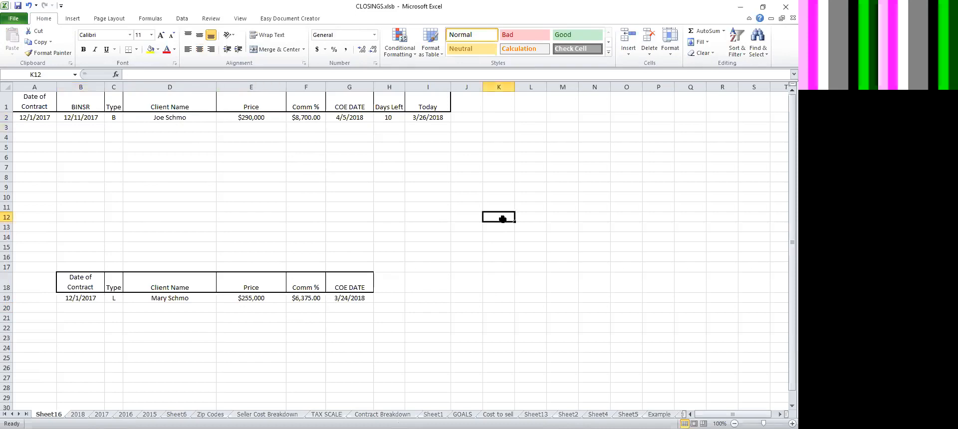
{"action": "type", "text": "January"}
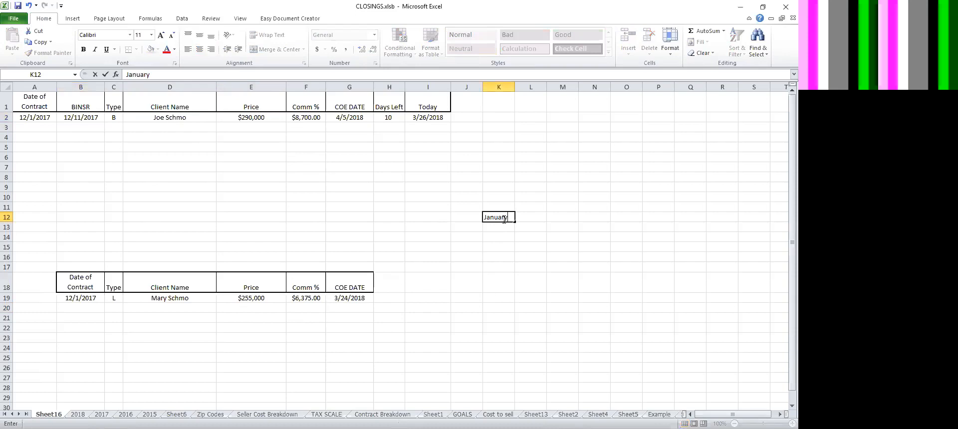
{"action": "key", "text": "Return"}
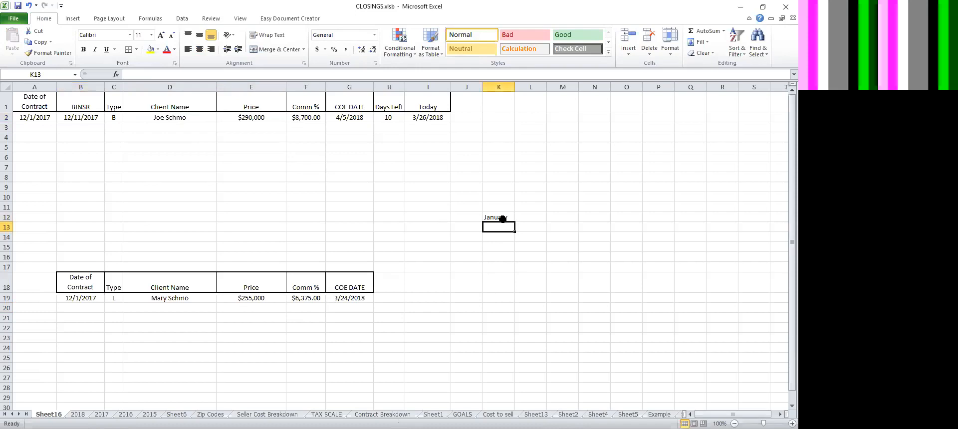
Try to generate the next month in K13 with the formula =K12+1.
{"action": "type", "text": "="}
{"action": "left_click", "coordinate": [502, 219]}
{"action": "type", "text": "+1"}
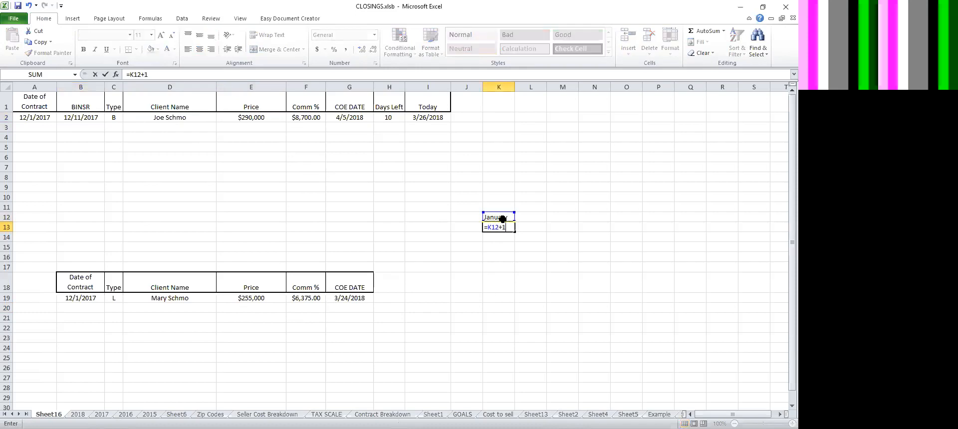
{"action": "key", "text": "Return"}
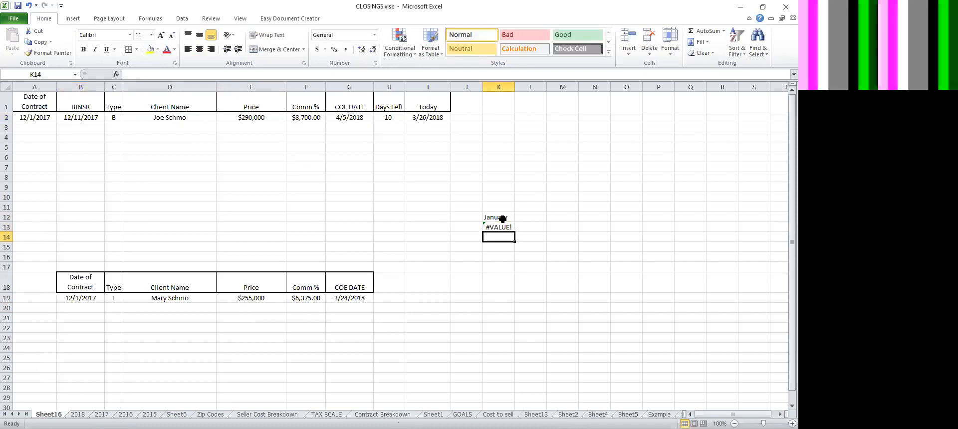
Fit column K to its contents and enter February in K13 and March in K14.
{"action": "left_click", "coordinate": [511, 87]}
{"action": "left_click", "coordinate": [504, 226]}
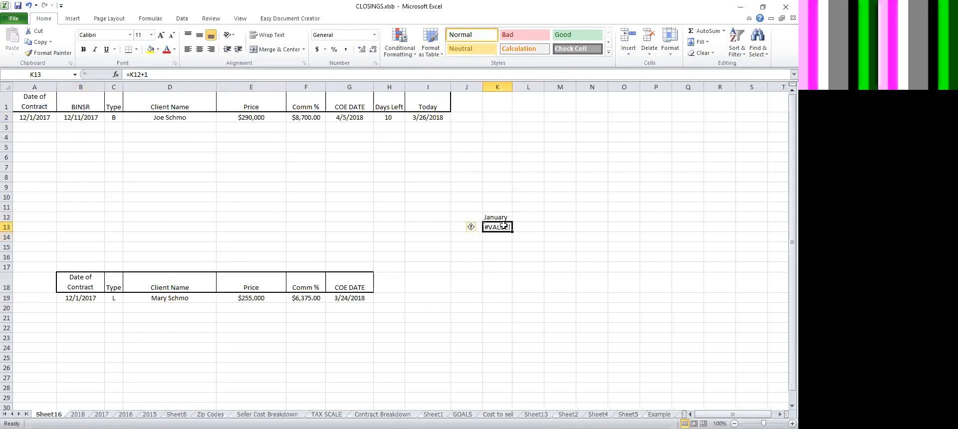
{"action": "type", "text": "Febru"}
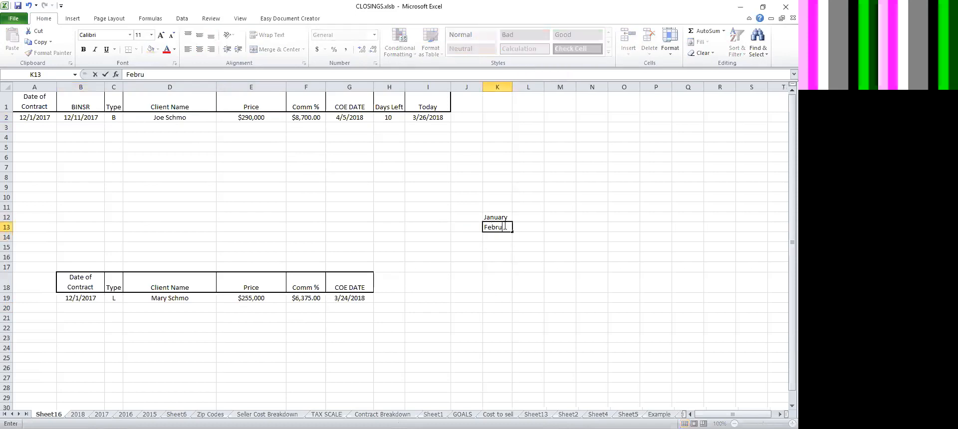
{"action": "type", "text": "ary"}
{"action": "key", "text": "Return"}
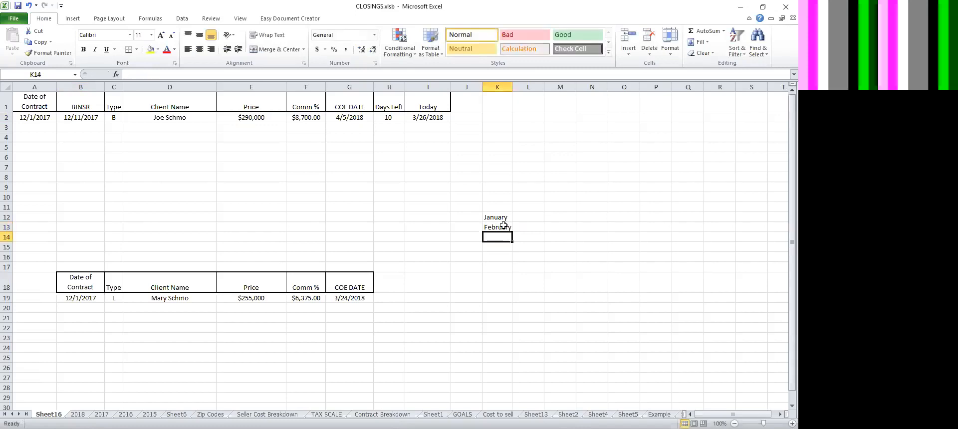
{"action": "type", "text": "March"}
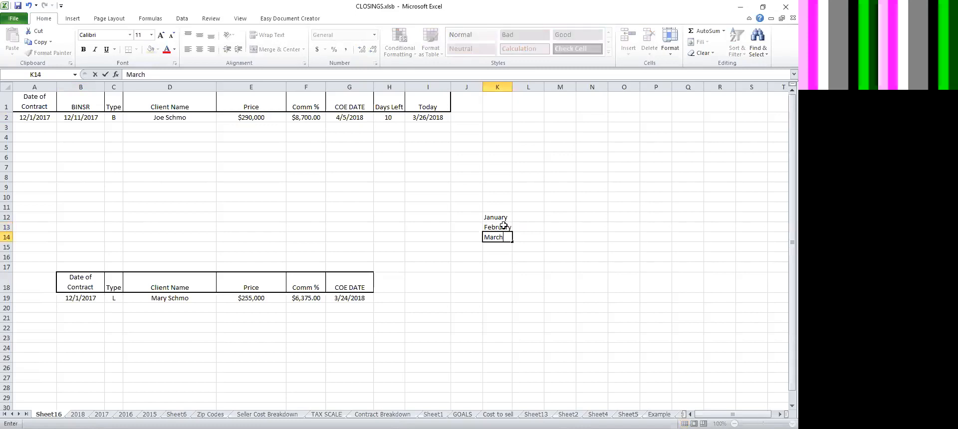
{"action": "left_click", "coordinate": [504, 218]}
Enter the summary headings Sales in L11 and Comm in M11.
{"action": "left_click", "coordinate": [532, 219]}
{"action": "left_click", "coordinate": [528, 207]}
{"action": "type", "text": "Sales"}
{"action": "key", "text": "Tab"}
{"action": "type", "text": "Comm"}
{"action": "key", "text": "Return"}
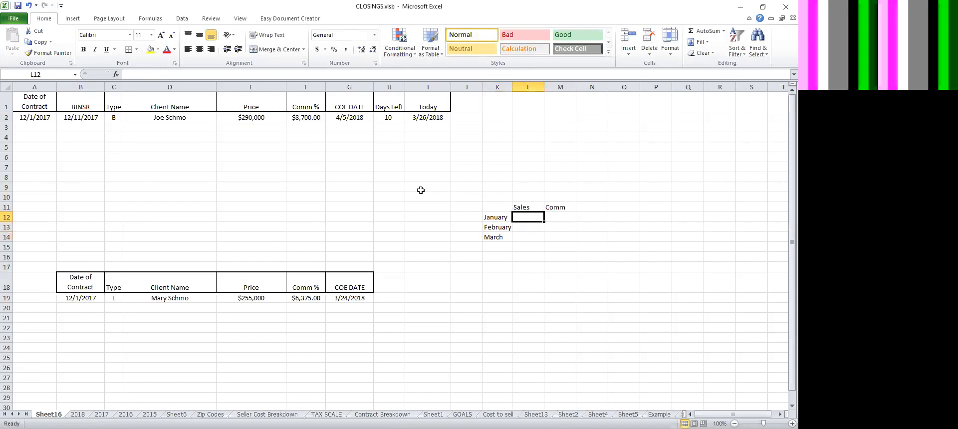
Add April to the month list in K15, and select the March Sales cell L14.
{"action": "left_click", "coordinate": [499, 244]}
{"action": "type", "text": "Apr"}
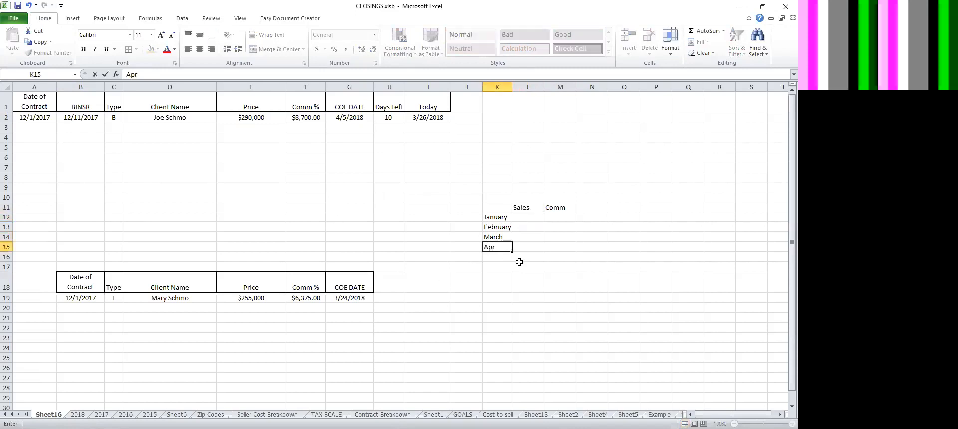
{"action": "left_click", "coordinate": [533, 255]}
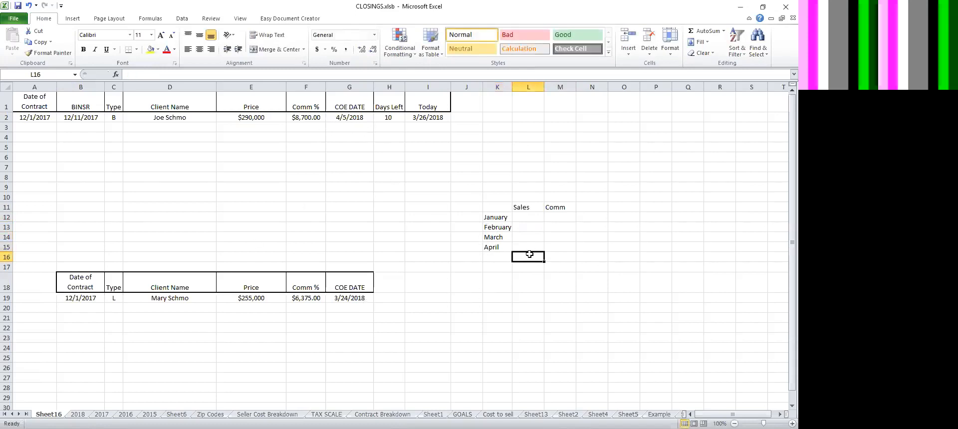
{"action": "left_click", "coordinate": [527, 238]}
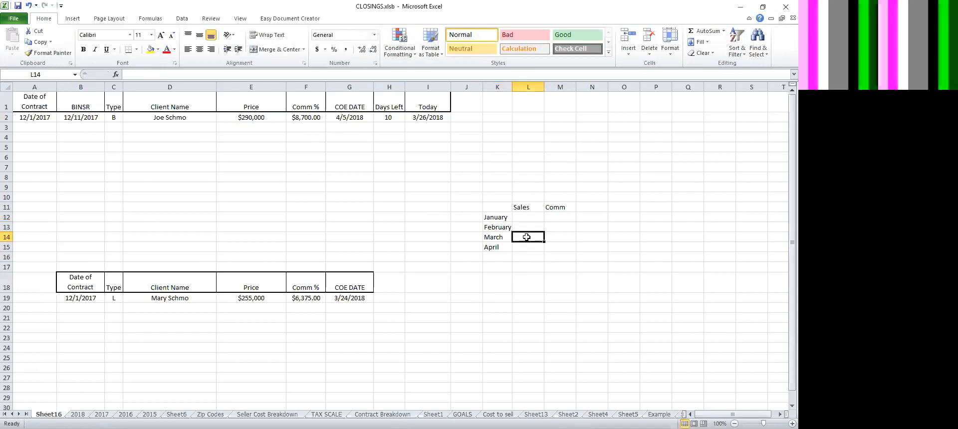
{"action": "left_click", "coordinate": [135, 176]}
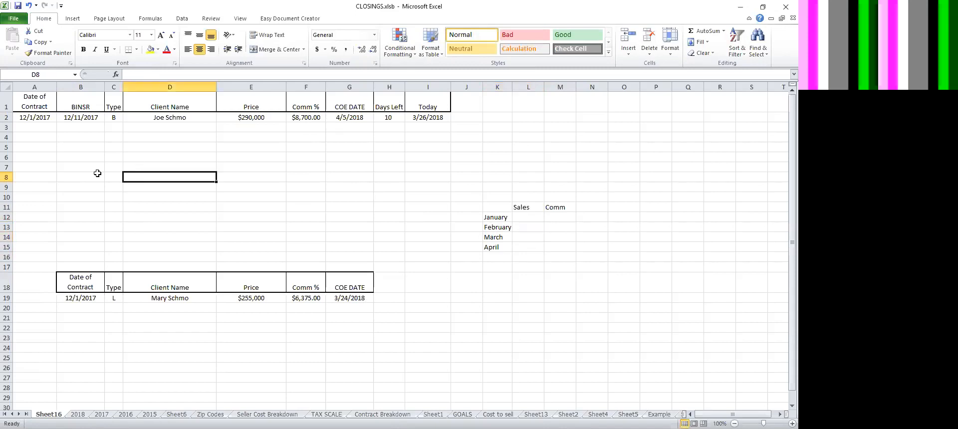
{"action": "left_click", "coordinate": [24, 177]}
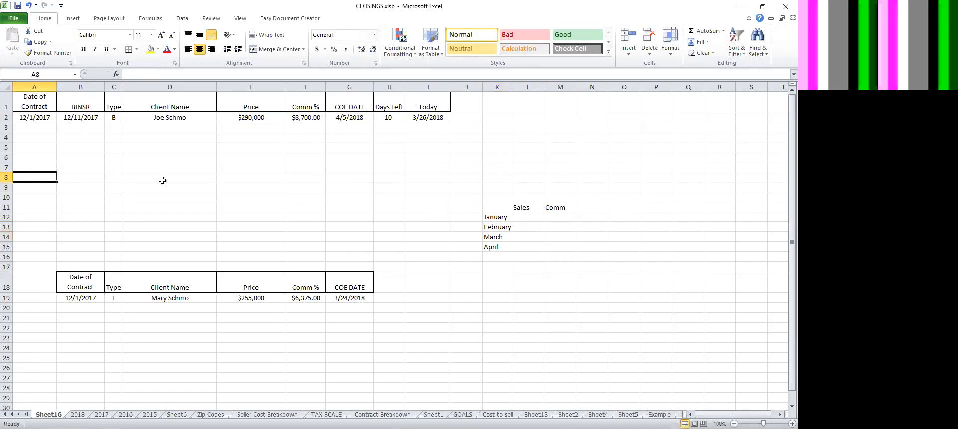
{"action": "left_click", "coordinate": [227, 178]}
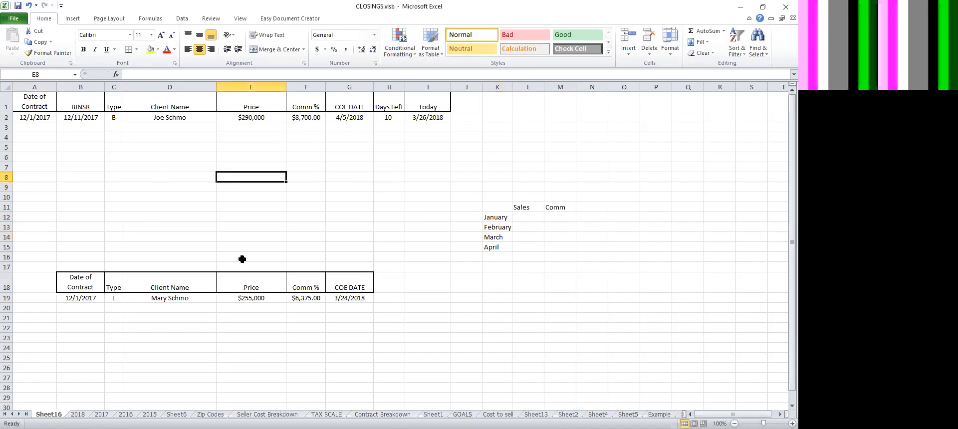
{"action": "left_click", "coordinate": [251, 351]}
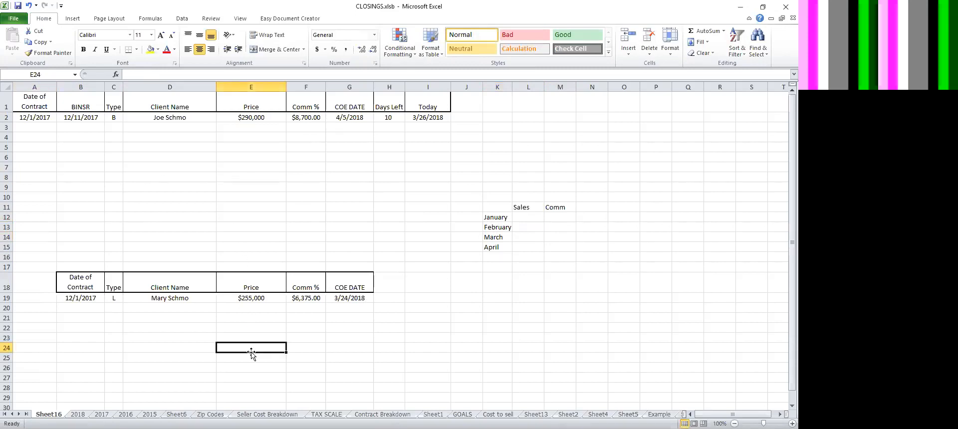
{"action": "left_click", "coordinate": [245, 119]}
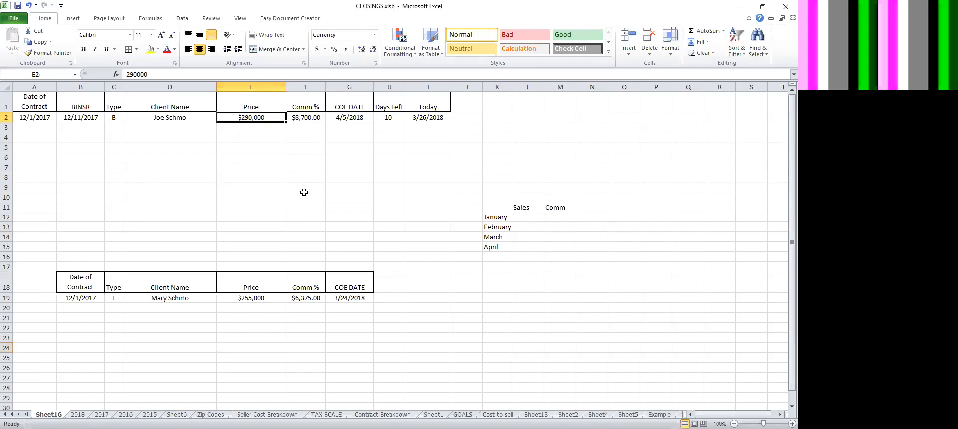
Total the active clients' Price column in E10 with AutoSum over E2:E9.
{"action": "left_click", "coordinate": [244, 199]}
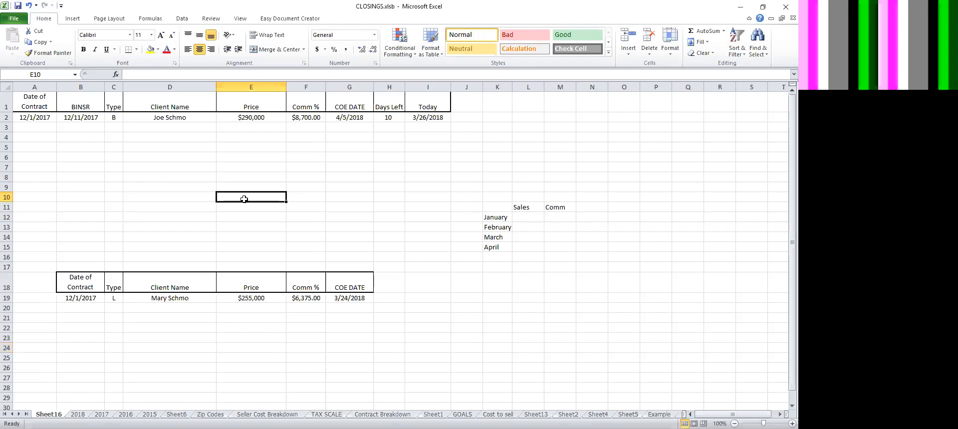
{"action": "type", "text": "="}
{"action": "key", "text": "BackSpace"}
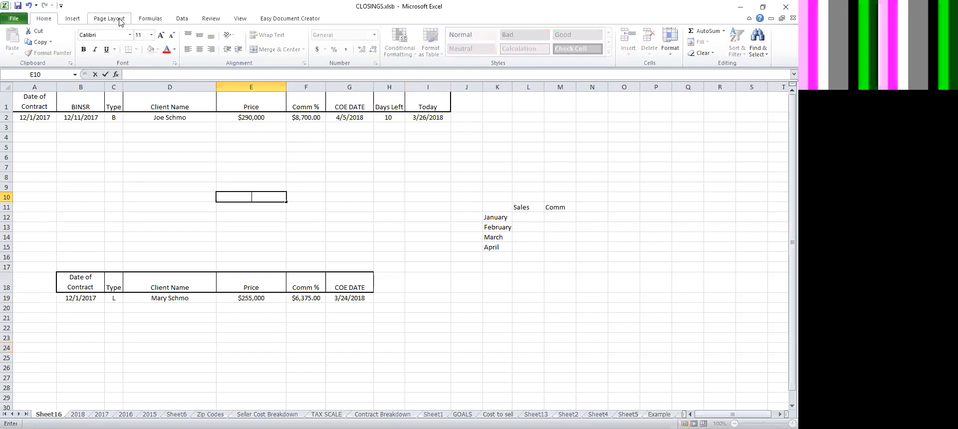
{"action": "left_click", "coordinate": [147, 18]}
{"action": "key", "text": "Escape"}
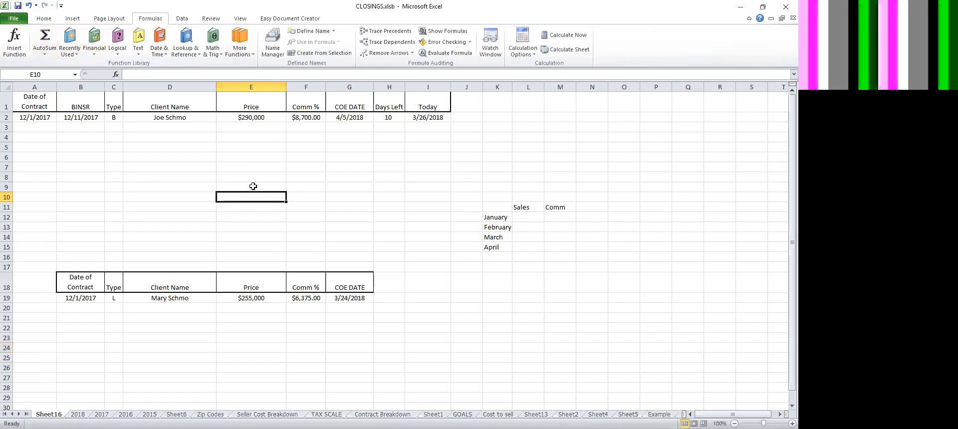
{"action": "left_click_drag", "start_coordinate": [253, 194], "coordinate": [250, 156]}
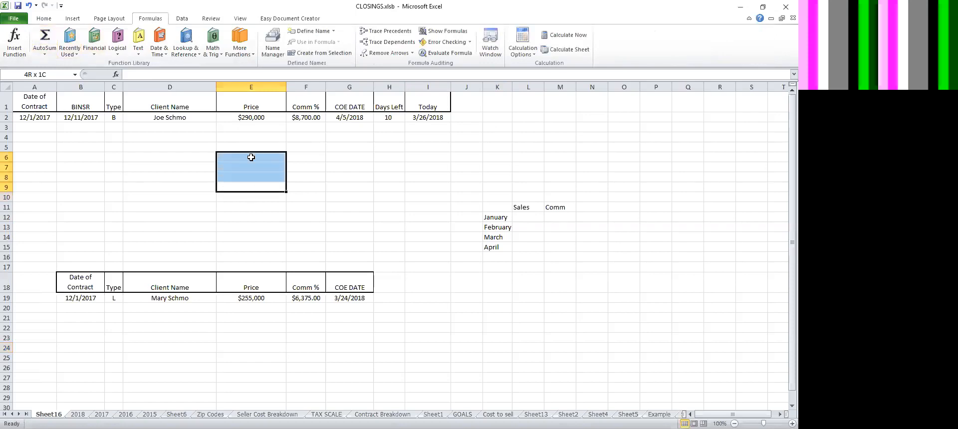
{"action": "left_click", "coordinate": [246, 197]}
{"action": "left_click", "coordinate": [45, 37]}
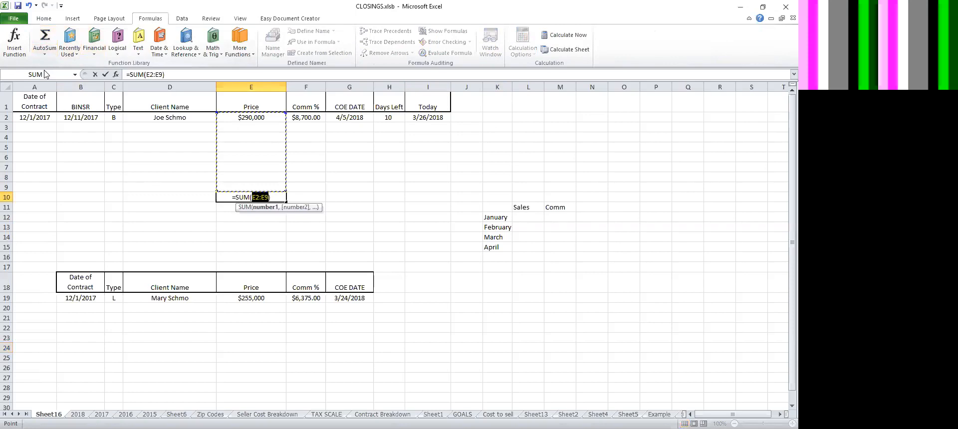
{"action": "key", "text": "Return"}
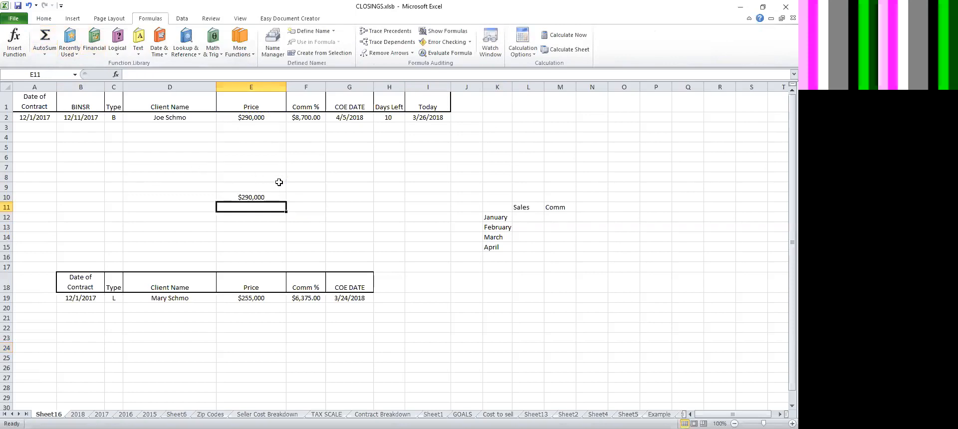
Copy the Price total formula from E10 into F10 to sum the commission column.
{"action": "key", "text": "Up"}
{"action": "key", "text": "ctrl+c"}
{"action": "key", "text": "Right"}
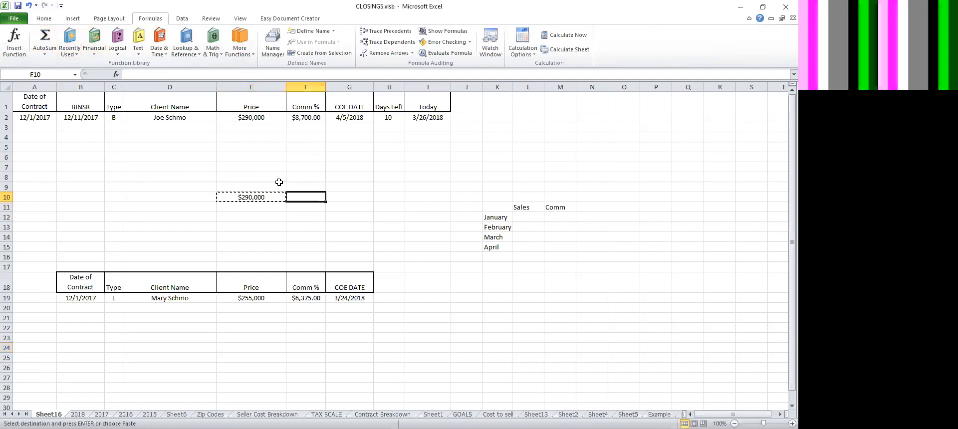
{"action": "key", "text": "ctrl+v"}
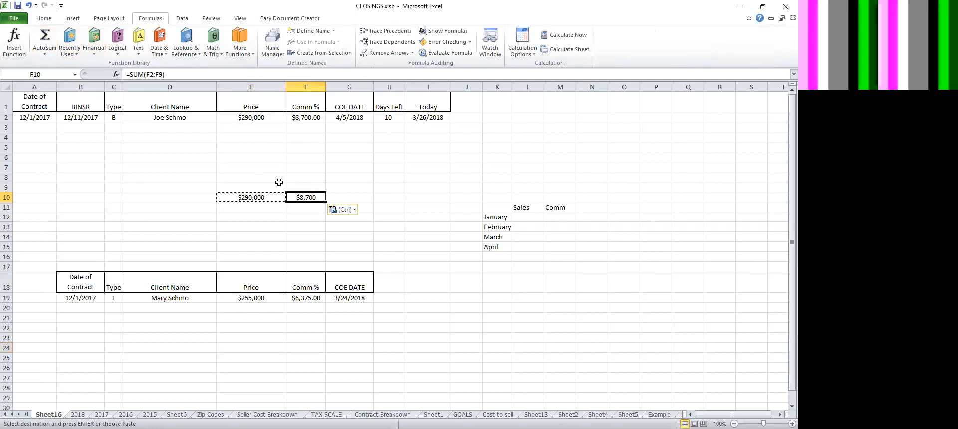
Test the commission total by entering 555 in F4, and clear the entry.
{"action": "left_click", "coordinate": [304, 137]}
{"action": "type", "text": "555"}
{"action": "key", "text": "Return"}
{"action": "key", "text": "Up"}
{"action": "key", "text": "Delete"}
{"action": "key", "text": "Down"}
{"action": "key", "text": "Left"}
{"action": "key", "text": "Left"}
{"action": "key", "text": "Right"}
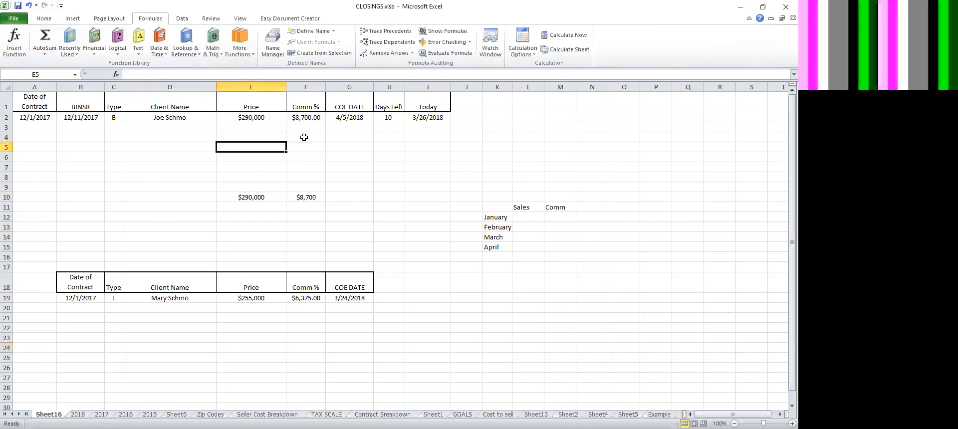
{"action": "type", "text": "5646546584"}
{"action": "key", "text": "Return"}
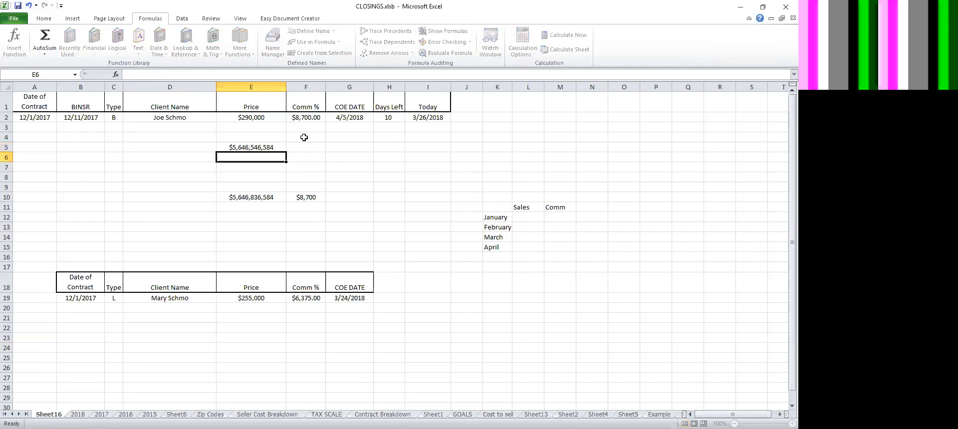
{"action": "key", "text": "Up"}
{"action": "key", "text": "Delete"}
{"action": "type", "text": "ff"}
{"action": "key", "text": "Return"}
{"action": "key", "text": "Up"}
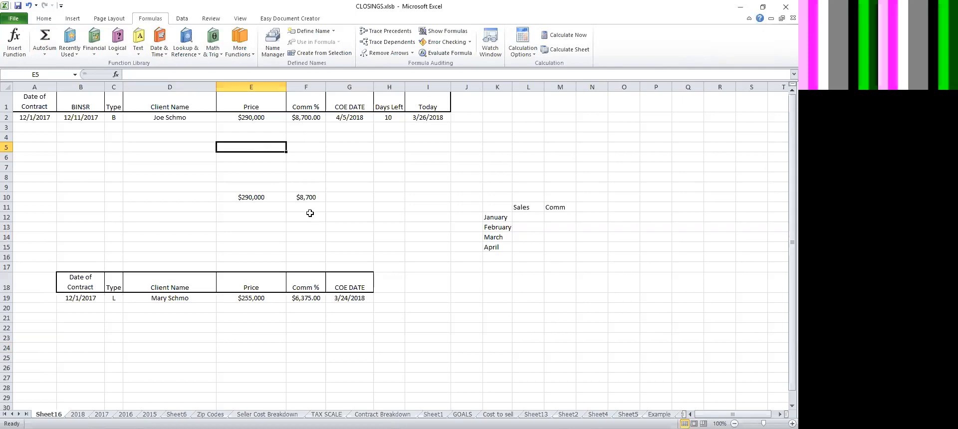
Label the totals row by entering Totals in D10.
{"action": "left_click", "coordinate": [194, 199]}
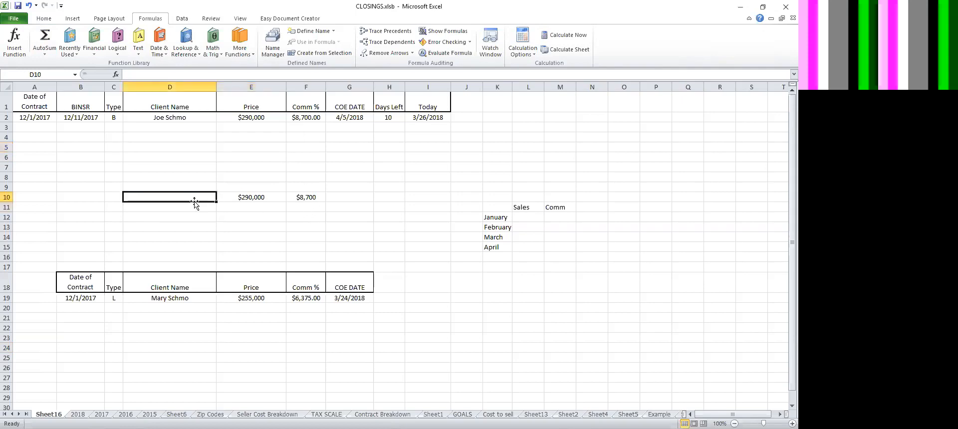
{"action": "type", "text": "Totalt"}
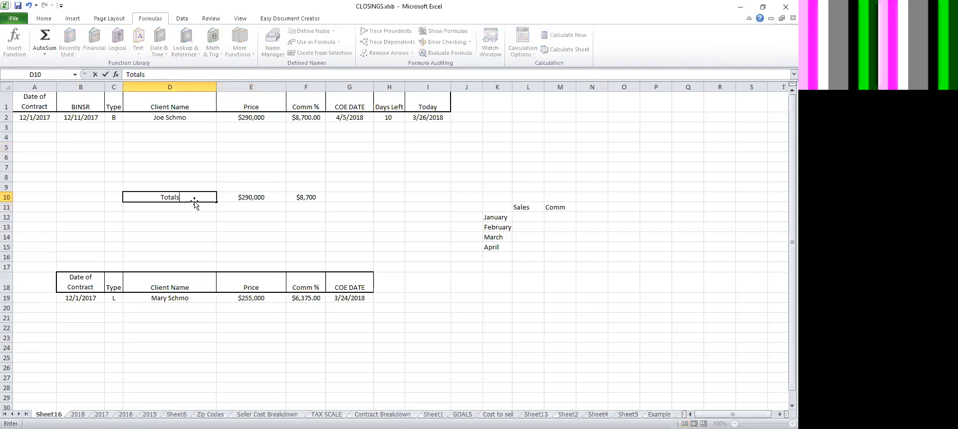
{"action": "left_click", "coordinate": [304, 167]}
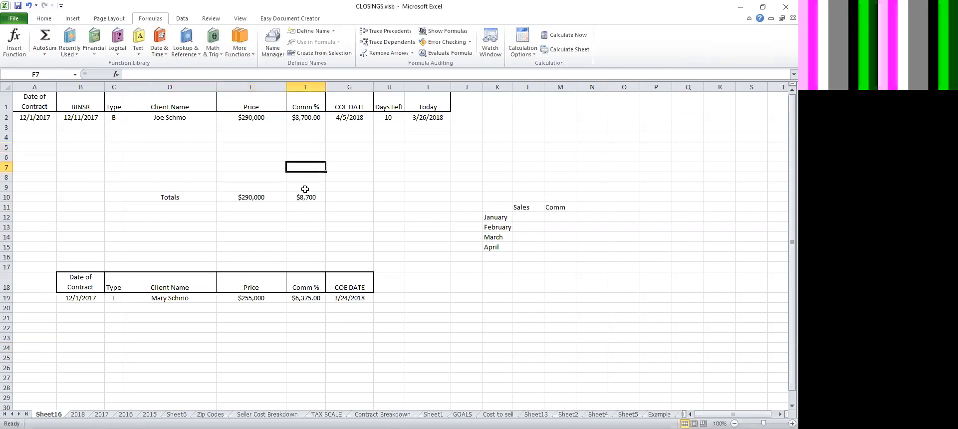
Apply outline and inside borders to the totals cells D10:F10.
{"action": "left_click_drag", "start_coordinate": [304, 197], "coordinate": [193, 199]}
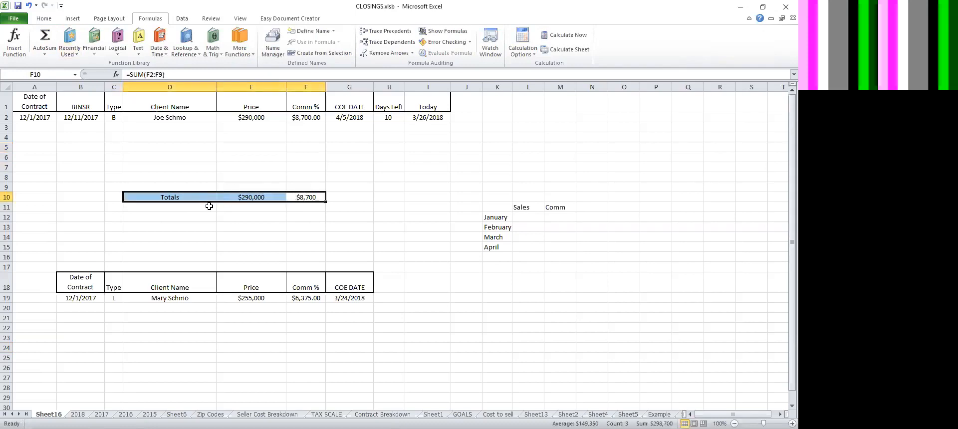
{"action": "right_click", "coordinate": [214, 197]}
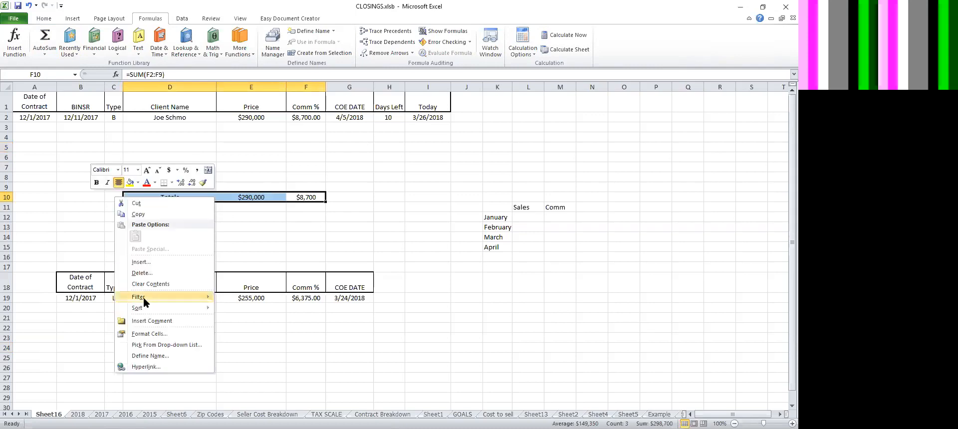
{"action": "left_click", "coordinate": [142, 334]}
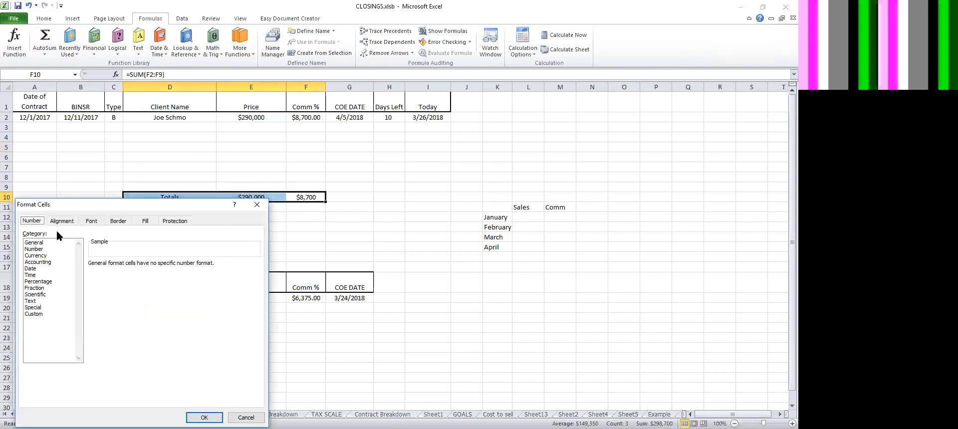
{"action": "left_click", "coordinate": [62, 222]}
{"action": "left_click", "coordinate": [115, 221]}
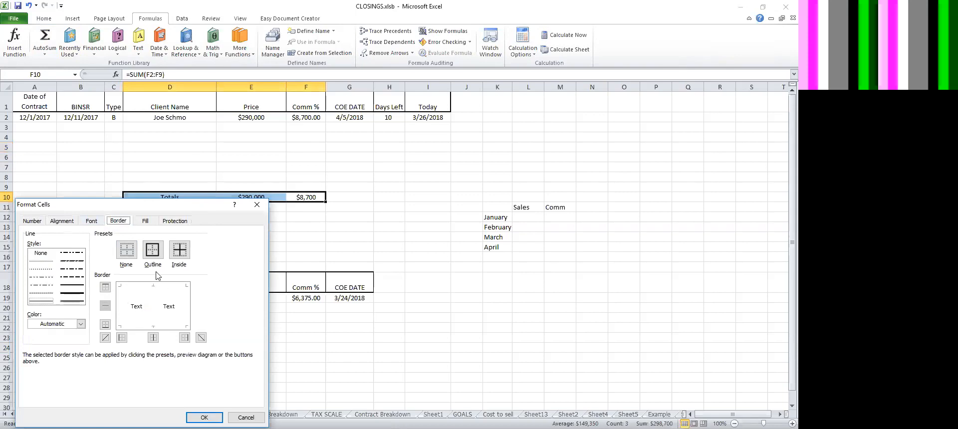
{"action": "left_click", "coordinate": [178, 252]}
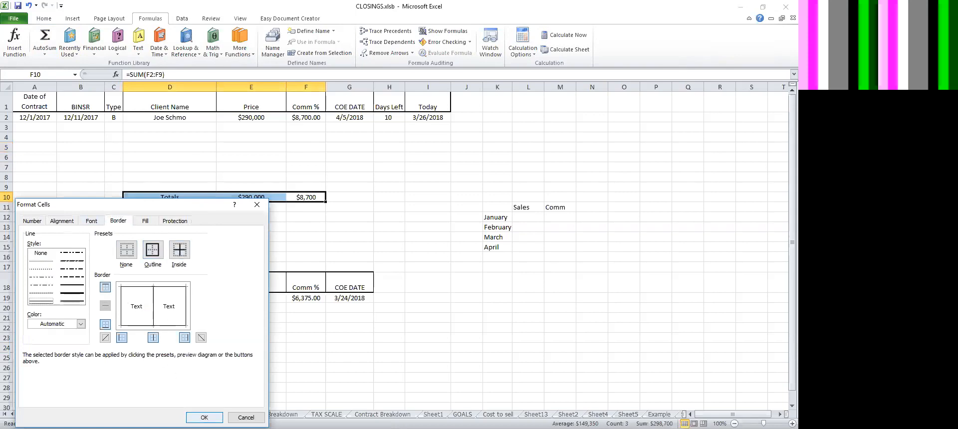
{"action": "left_click", "coordinate": [204, 417]}
Right-align the Totals label in D10 and make the totals row D10:G10 bold.
{"action": "left_click", "coordinate": [187, 199]}
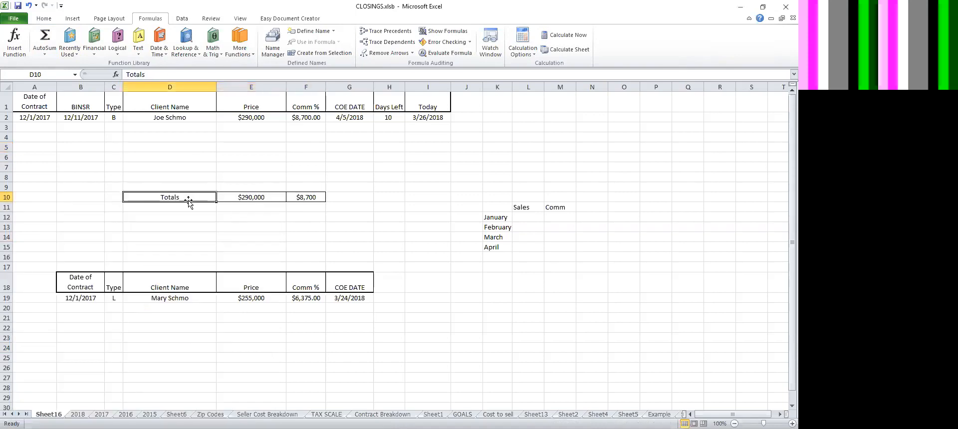
{"action": "left_click", "coordinate": [44, 19]}
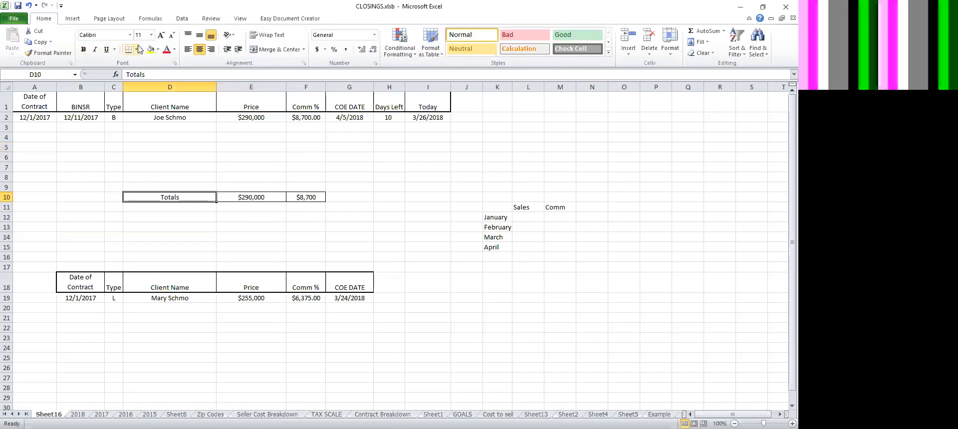
{"action": "left_click", "coordinate": [211, 49]}
{"action": "left_click", "coordinate": [229, 239]}
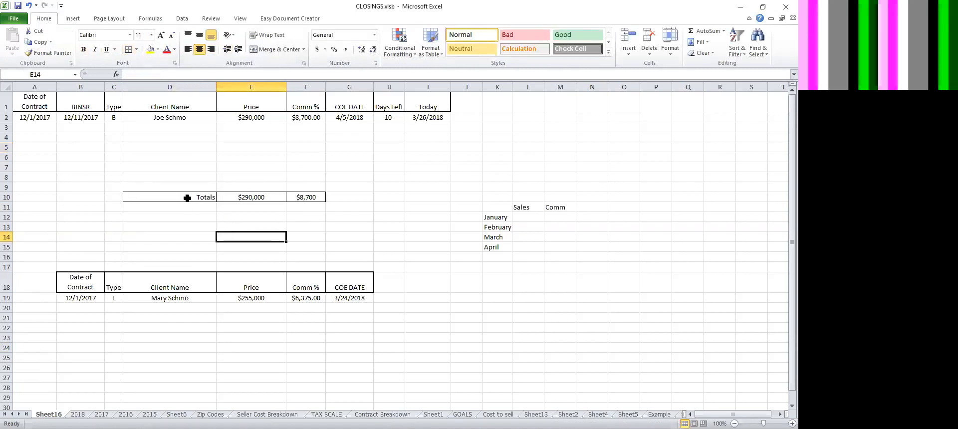
{"action": "left_click_drag", "start_coordinate": [188, 198], "coordinate": [328, 200]}
{"action": "left_click", "coordinate": [83, 49]}
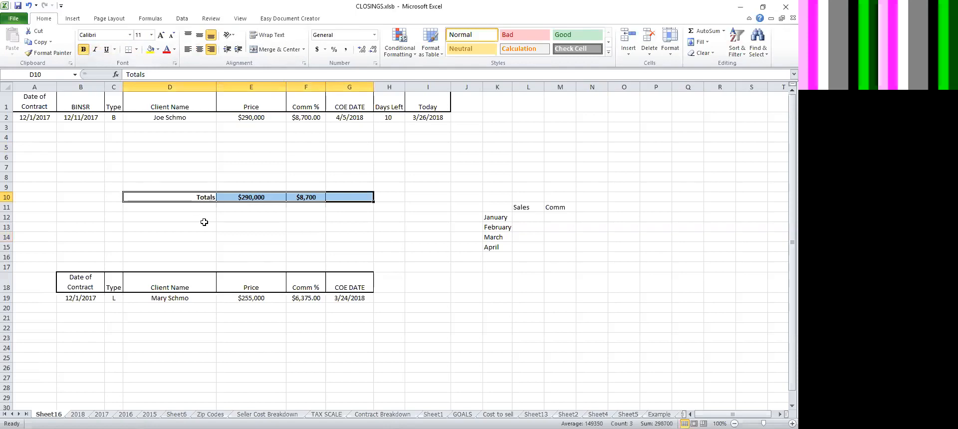
{"action": "left_click", "coordinate": [212, 227]}
{"action": "left_click", "coordinate": [363, 227]}
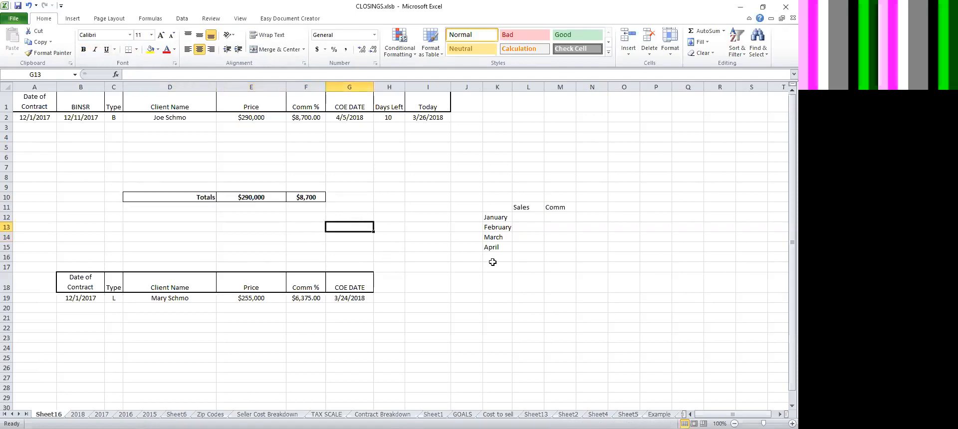
Copy the March and April sales and commission formulas in L17:M18 of sheet 2018 into Sheet16 at L14, and fit column L to its contents.
{"action": "left_click", "coordinate": [522, 239]}
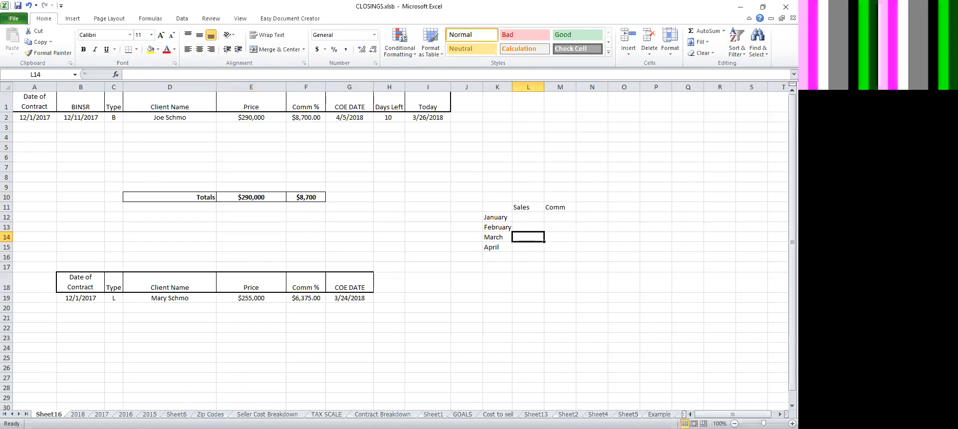
{"action": "key", "text": "ctrl+Page_Down"}
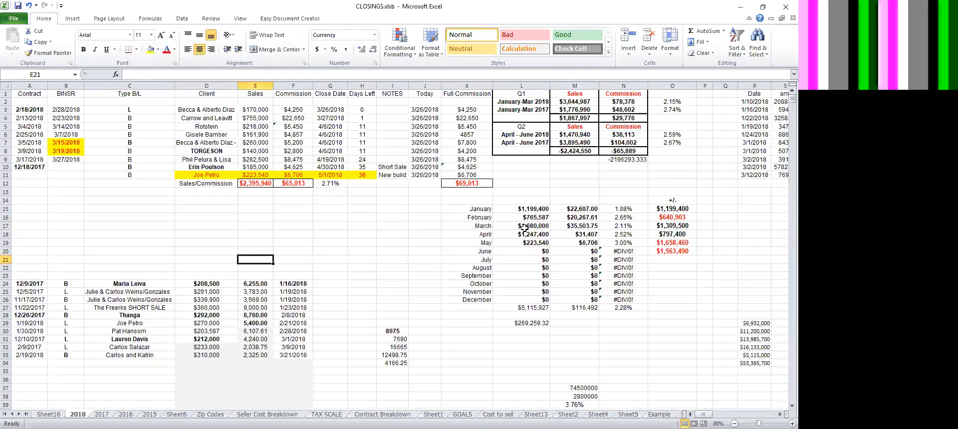
{"action": "left_click_drag", "start_coordinate": [525, 227], "coordinate": [559, 236]}
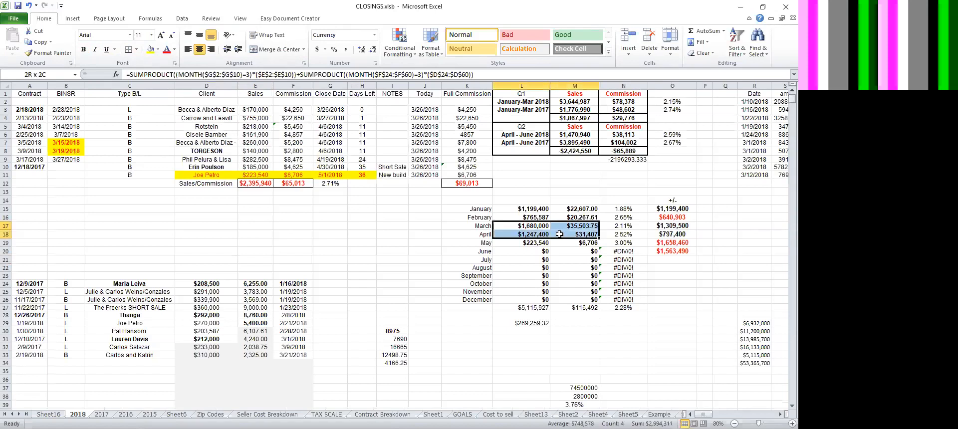
{"action": "key", "text": "ctrl+c"}
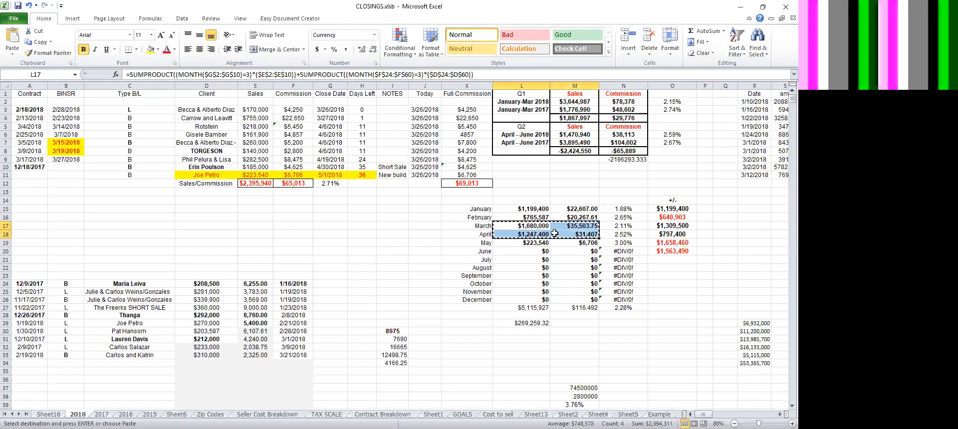
{"action": "key", "text": "ctrl+Page_Up"}
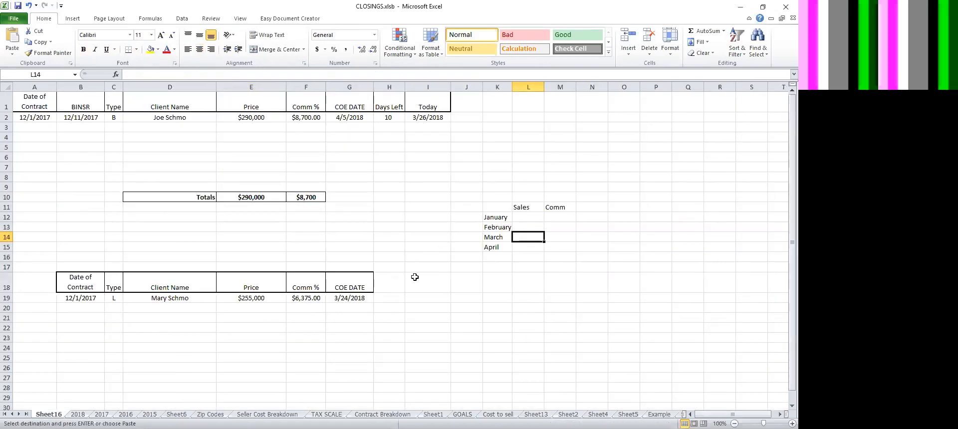
{"action": "key", "text": "ctrl+v"}
{"action": "double_click", "coordinate": [544, 87]}
{"action": "left_click", "coordinate": [570, 282]}
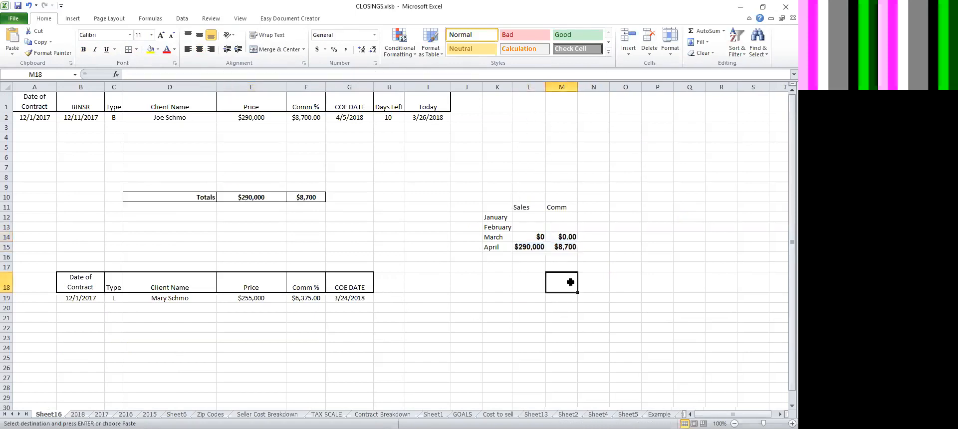
Examine the March sales formula in L14 and the active client's COE date and price cells it refers to.
{"action": "left_click", "coordinate": [535, 238]}
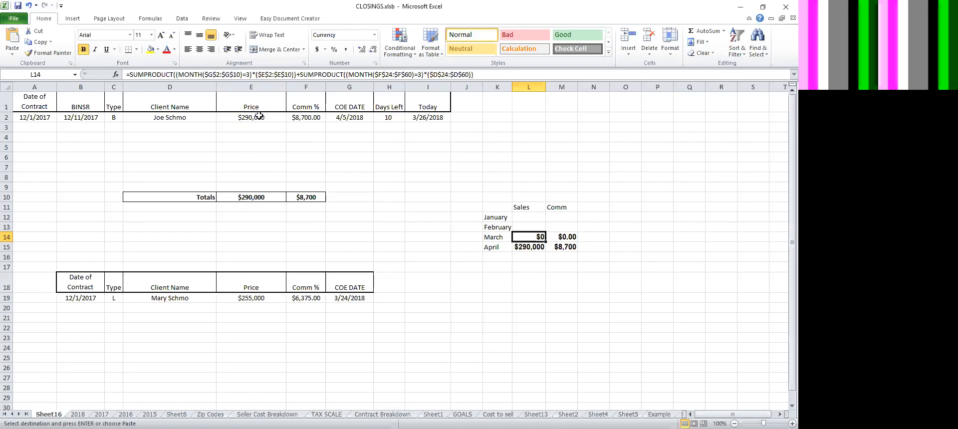
{"action": "left_click", "coordinate": [340, 117]}
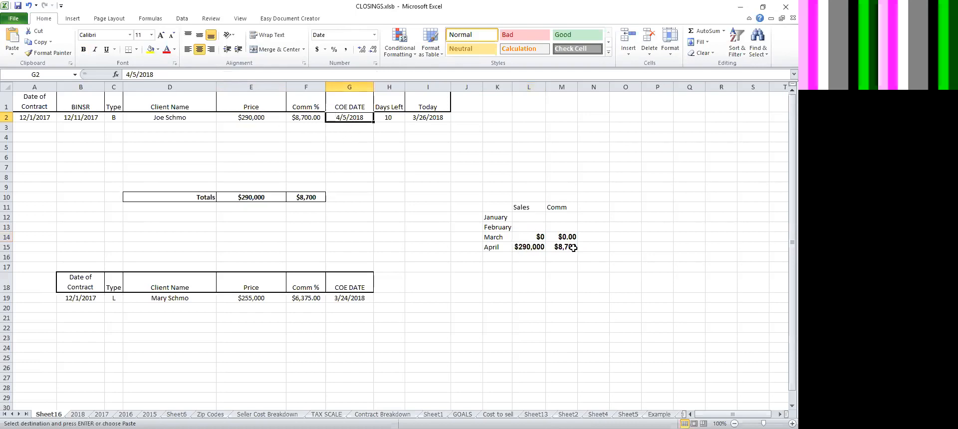
{"action": "left_click", "coordinate": [272, 157]}
{"action": "left_click", "coordinate": [255, 119]}
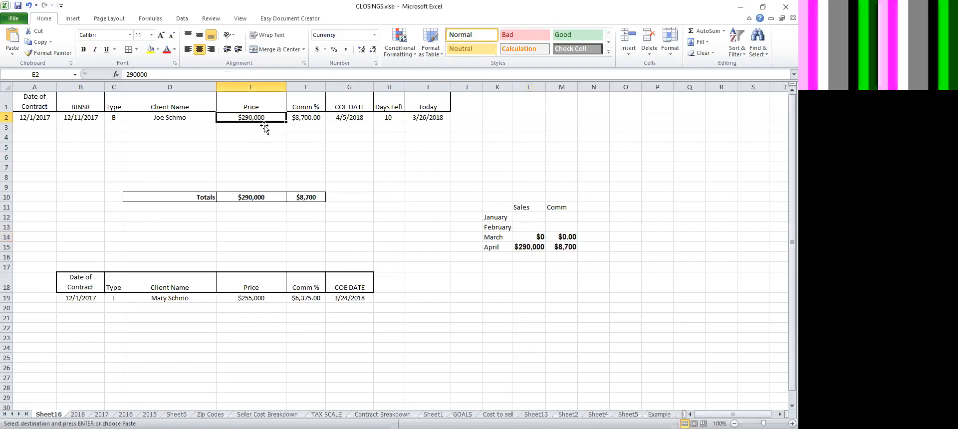
In the April sales formula in L15, change the closed-clients date range to $F$19:$G$24.
{"action": "left_click", "coordinate": [528, 247]}
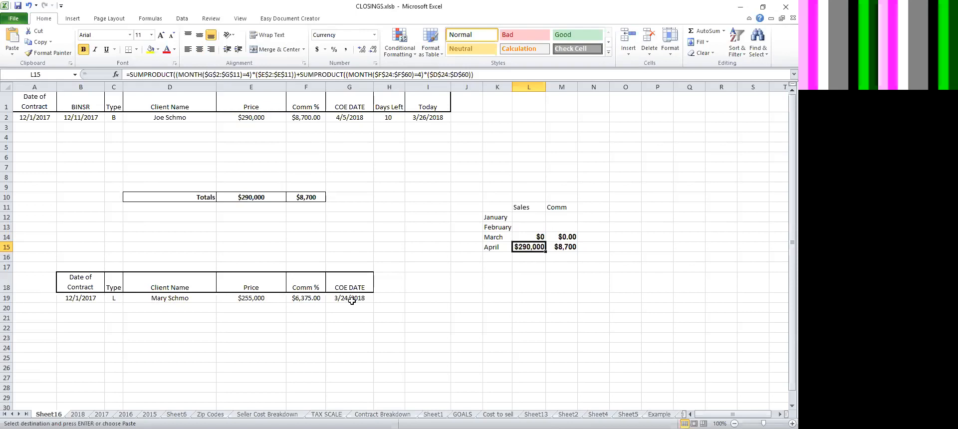
{"action": "left_click", "coordinate": [397, 74]}
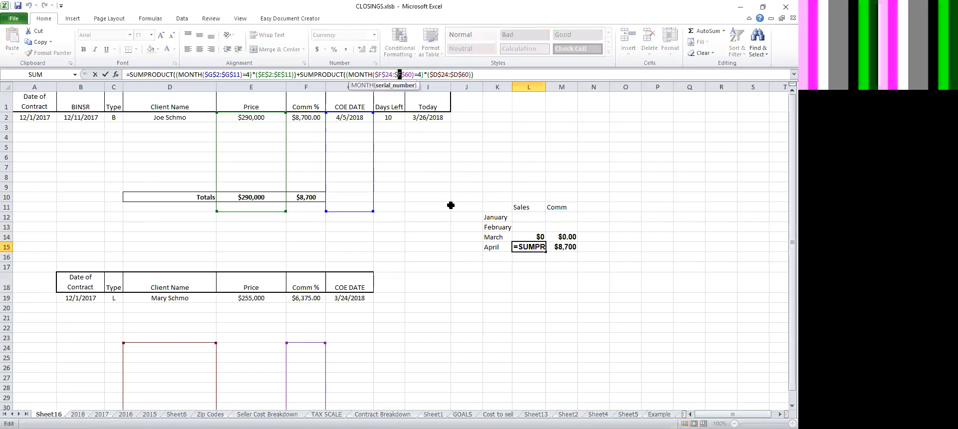
{"action": "type", "text": "g$"}
{"action": "type", "text": "19"}
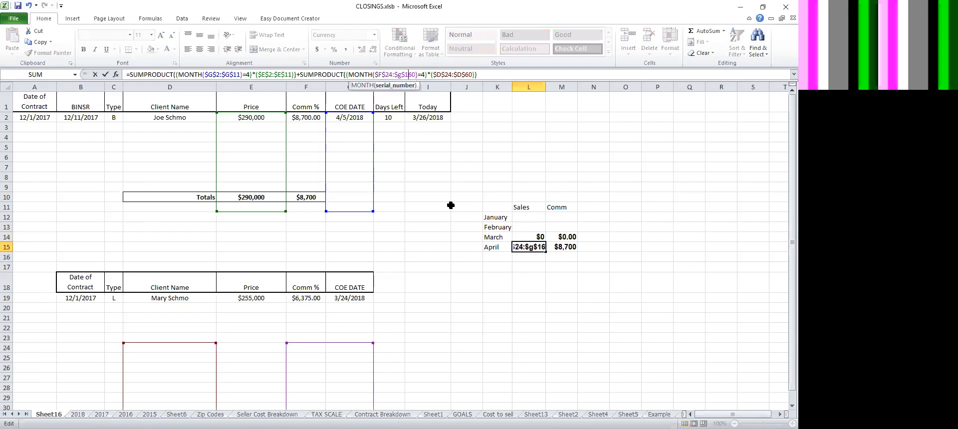
{"action": "key", "text": "Delete"}
{"action": "key", "text": "Delete"}
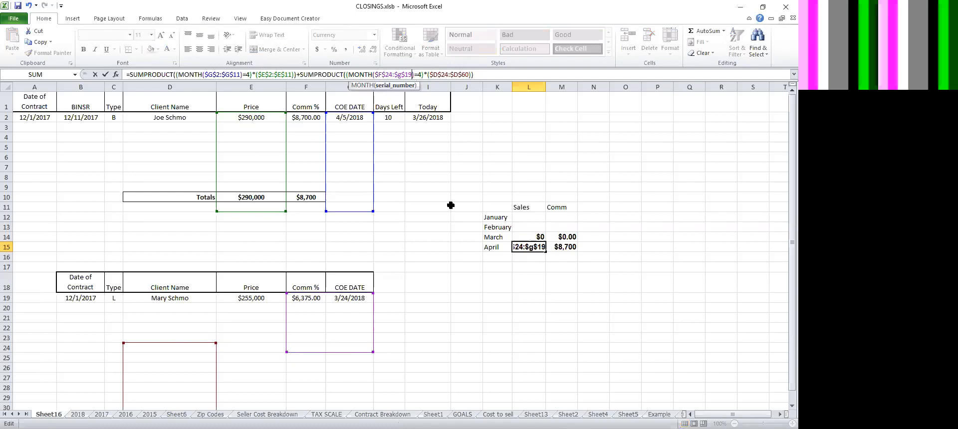
{"action": "key", "text": "Return"}
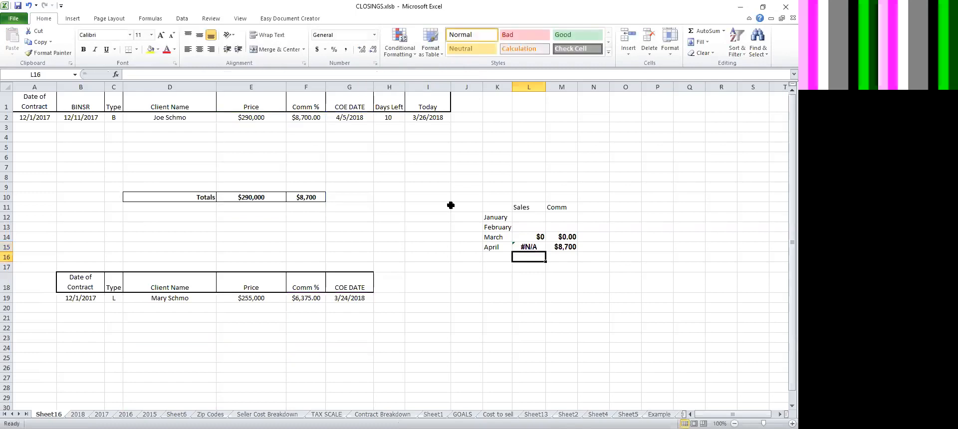
{"action": "left_click", "coordinate": [526, 246]}
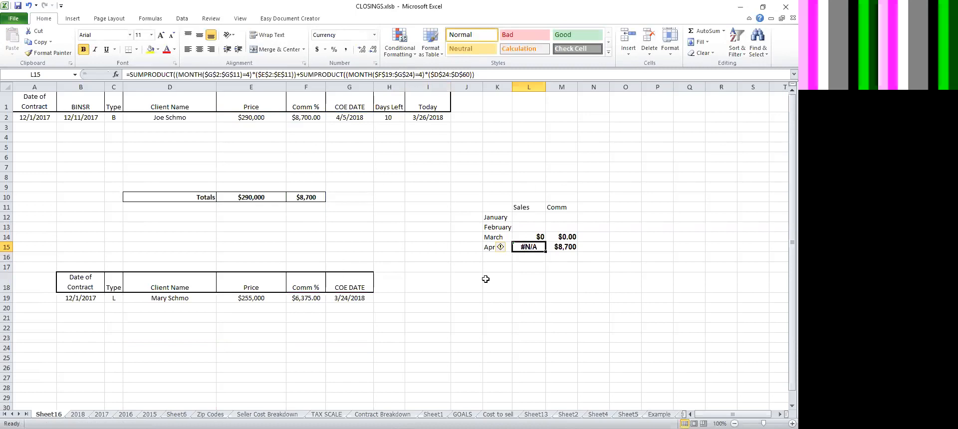
{"action": "left_click", "coordinate": [446, 75]}
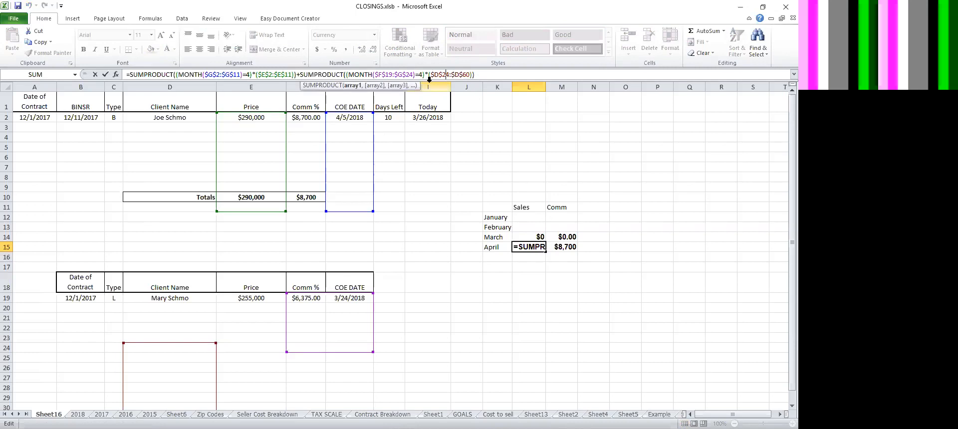
{"action": "left_click", "coordinate": [305, 298]}
In the L15 April sales formula, change the closed-clients price range to $E$19:$E$30.
{"action": "left_click", "coordinate": [528, 247]}
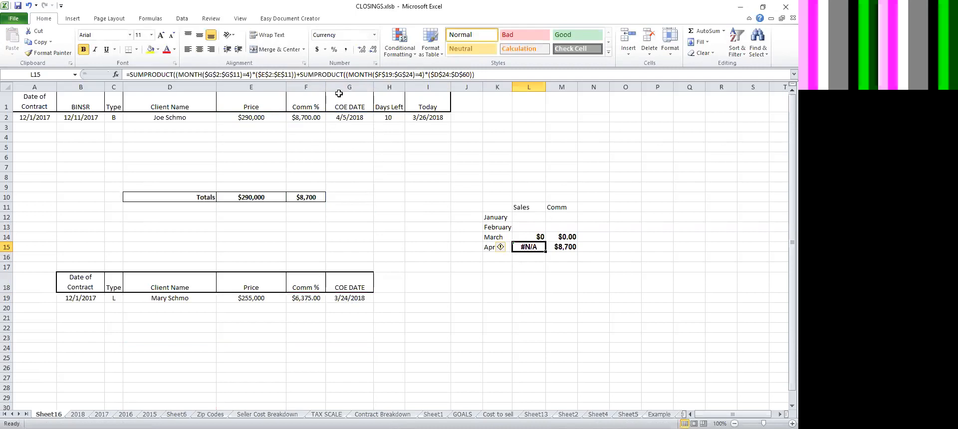
{"action": "left_click", "coordinate": [447, 75]}
{"action": "left_click_drag", "start_coordinate": [442, 74], "coordinate": [449, 74]}
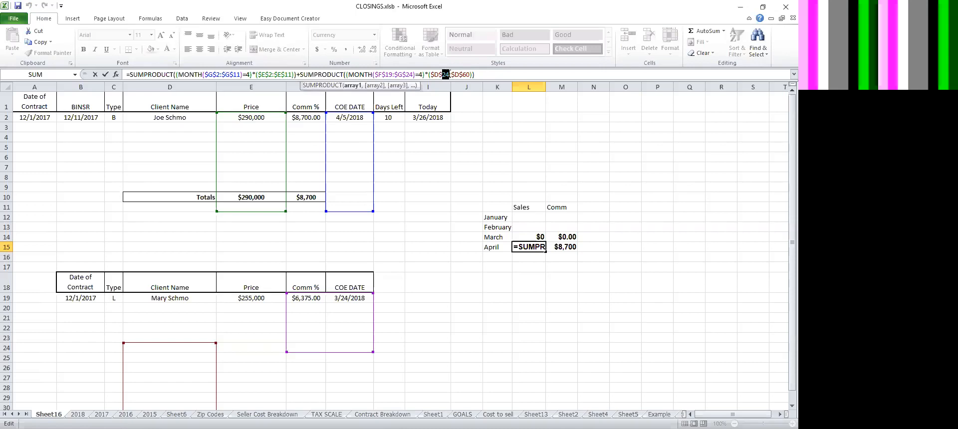
{"action": "type", "text": "19"}
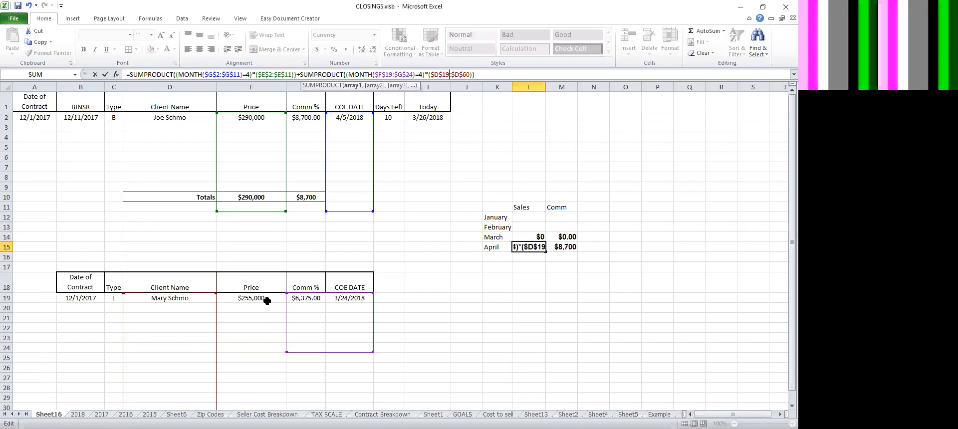
{"action": "left_click_drag", "start_coordinate": [434, 75], "coordinate": [437, 75]}
{"action": "type", "text": "e"}
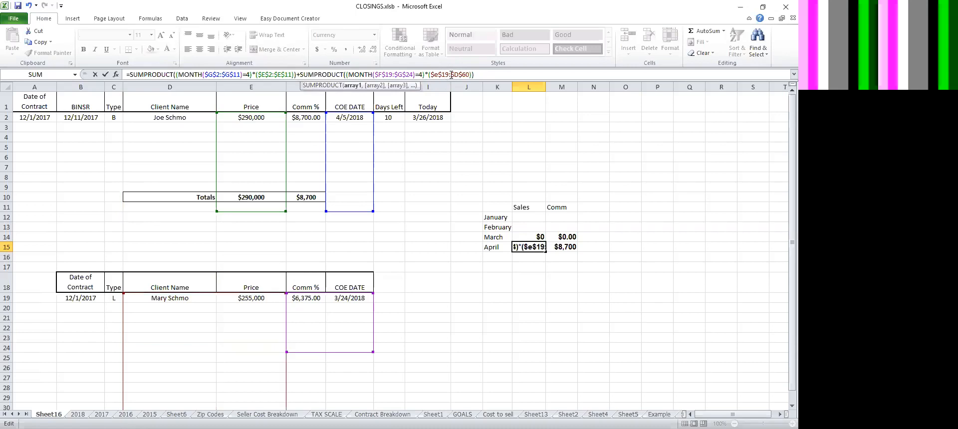
{"action": "left_click_drag", "start_coordinate": [454, 75], "coordinate": [468, 74]}
{"action": "type", "text": "e"}
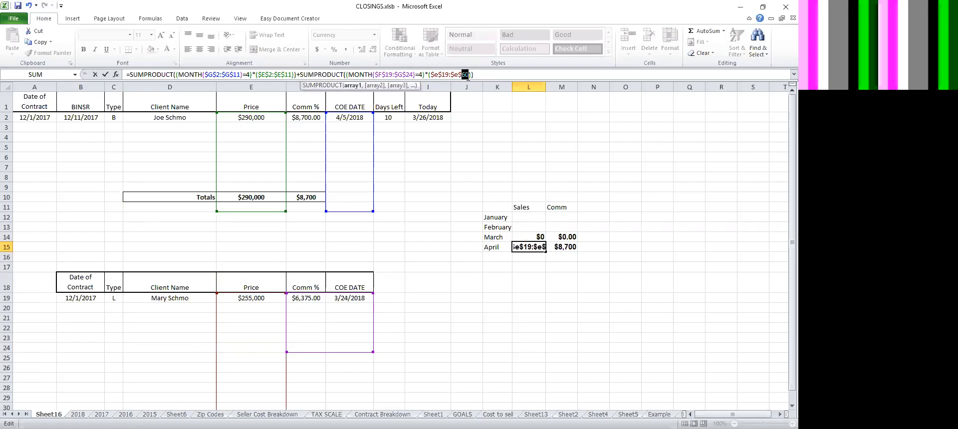
{"action": "key", "text": "Return"}
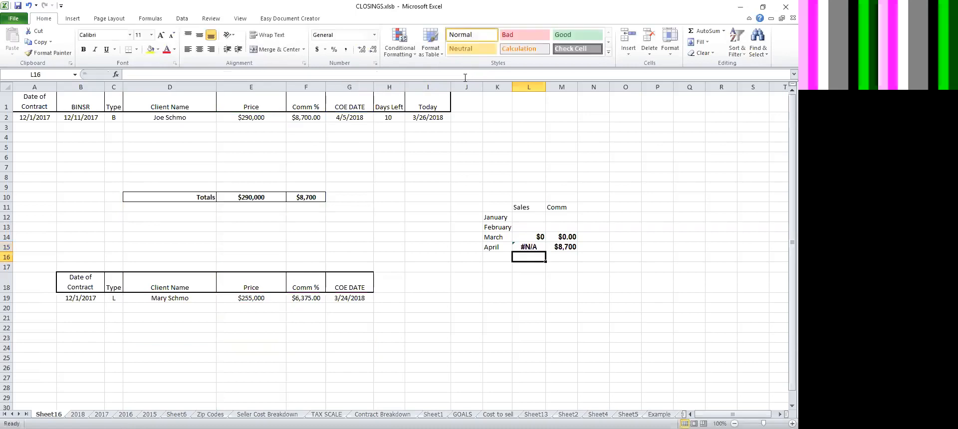
Shorten the active-clients price range in the L15 formula to $E$2:$E$9.
{"action": "left_click", "coordinate": [530, 247]}
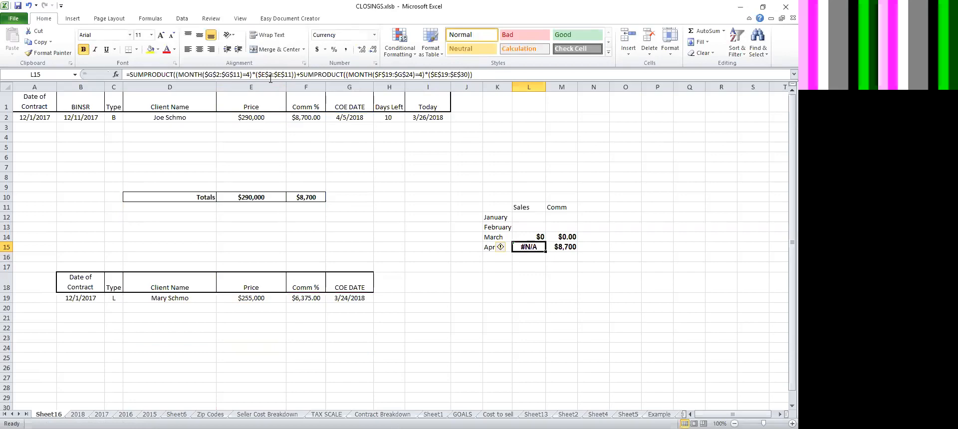
{"action": "left_click", "coordinate": [218, 75]}
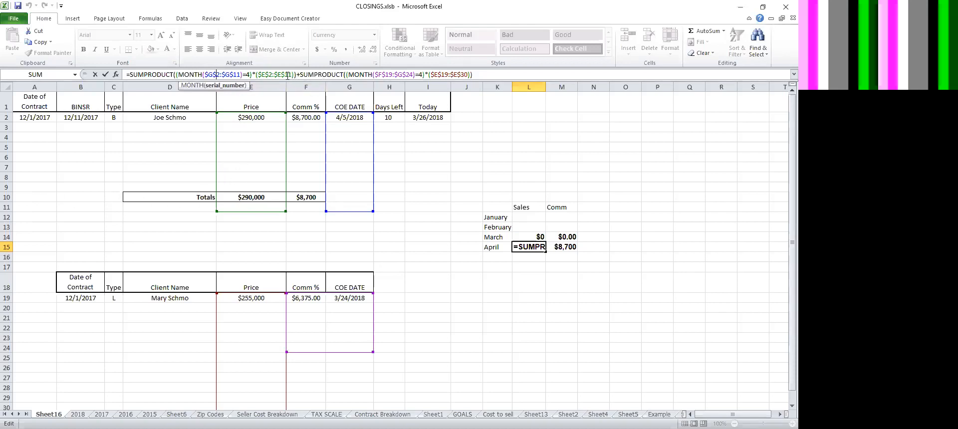
{"action": "double_click", "coordinate": [288, 75]}
{"action": "type", "text": "9"}
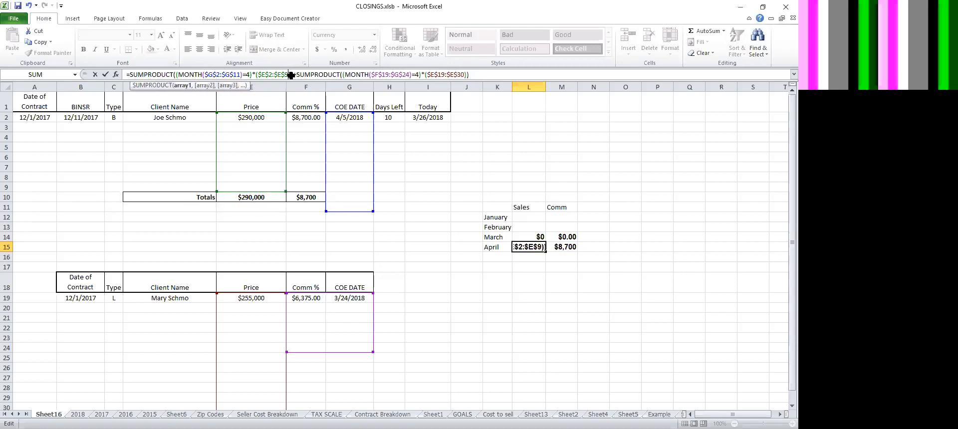
{"action": "key", "text": "Return"}
Point the closed-clients MONTH range in the L15 formula at the COE date column, $G$19:$G$24.
{"action": "left_click", "coordinate": [534, 247]}
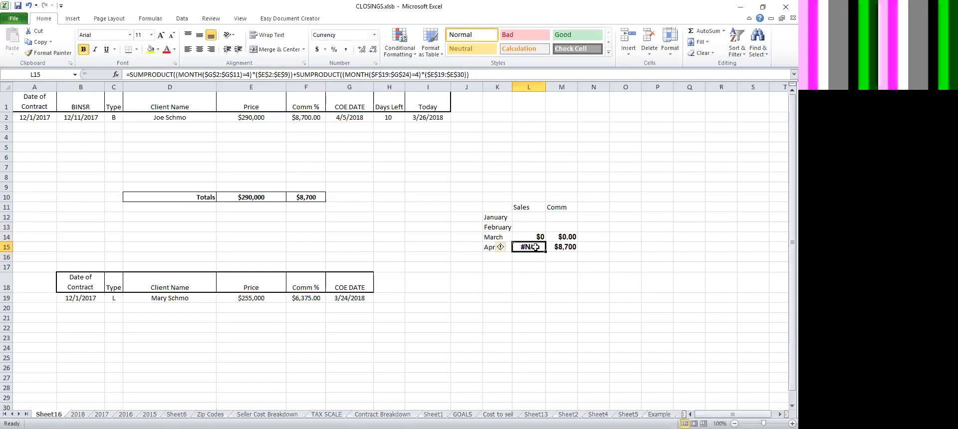
{"action": "left_click", "coordinate": [397, 74]}
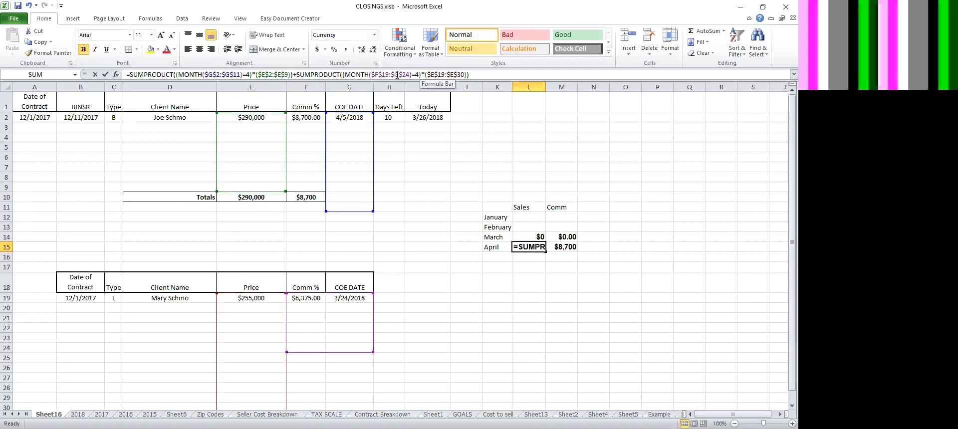
{"action": "double_click", "coordinate": [397, 75]}
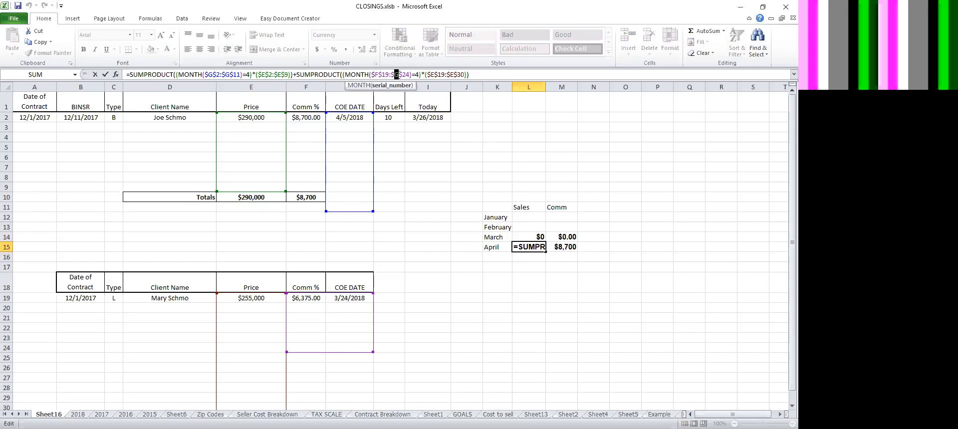
{"action": "type", "text": "f"}
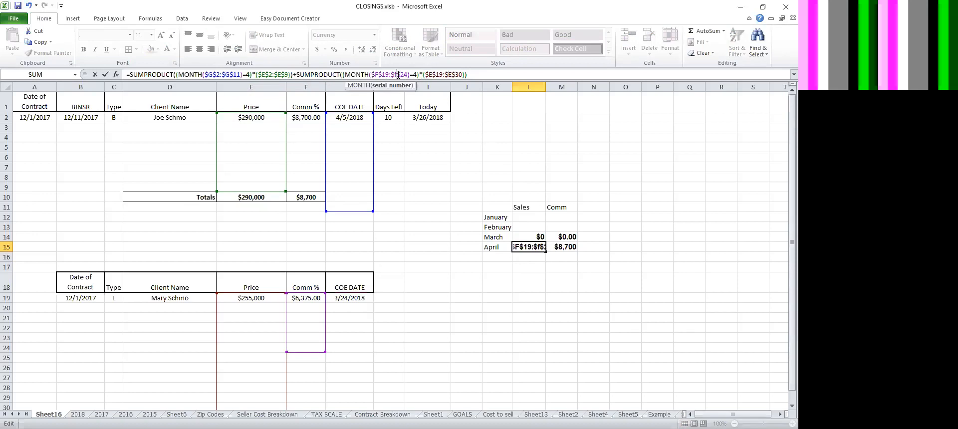
{"action": "double_click", "coordinate": [397, 75]}
{"action": "type", "text": "g"}
{"action": "double_click", "coordinate": [377, 75]}
{"action": "type", "text": "g"}
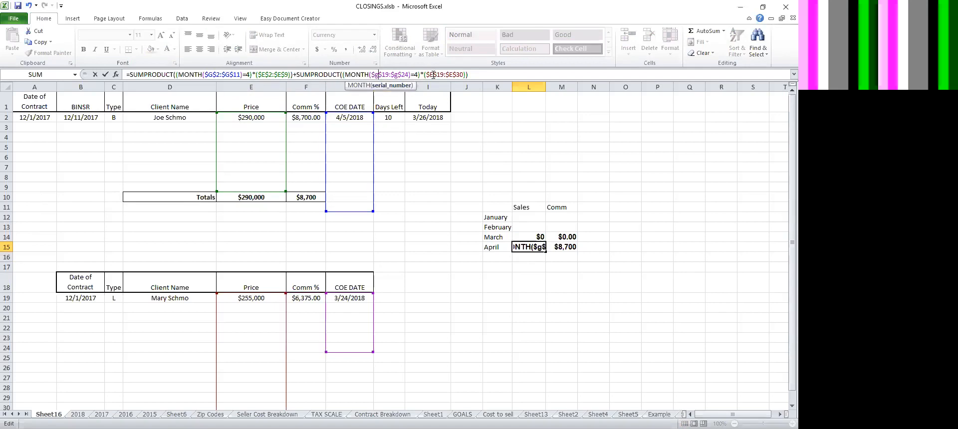
{"action": "key", "text": "Return"}
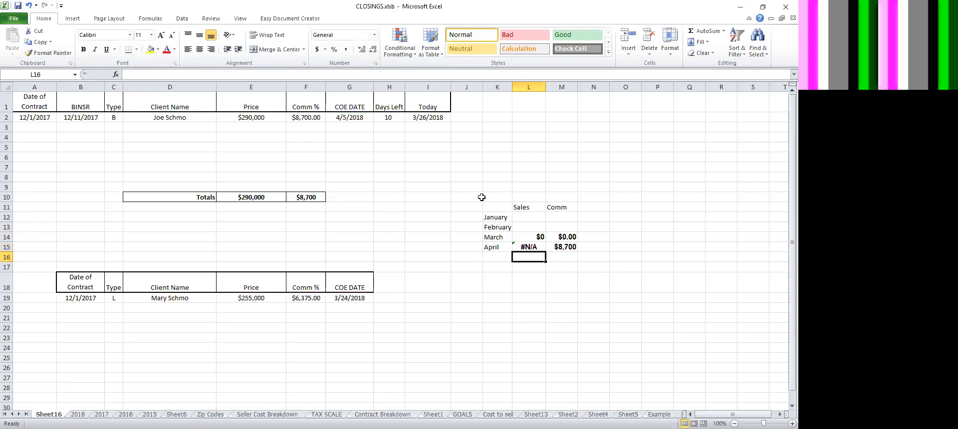
Shorten the active-clients COE date range in the L15 formula to $G$2:$G$9.
{"action": "left_click", "coordinate": [527, 247]}
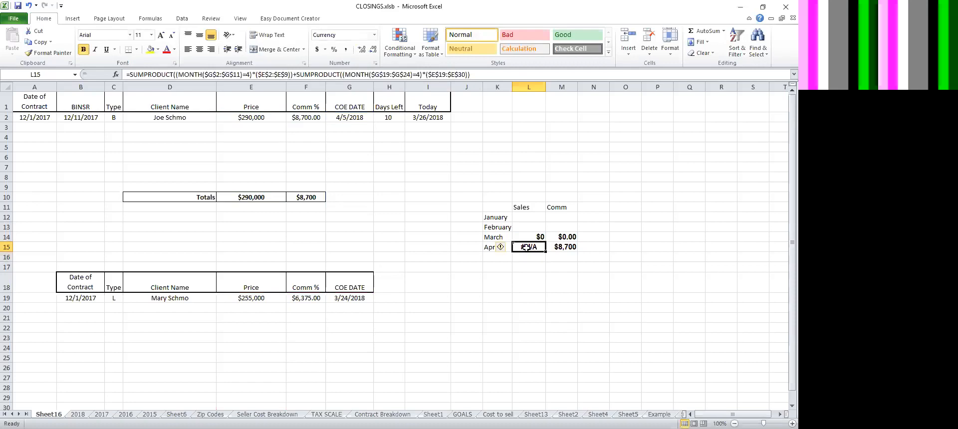
{"action": "double_click", "coordinate": [526, 247]}
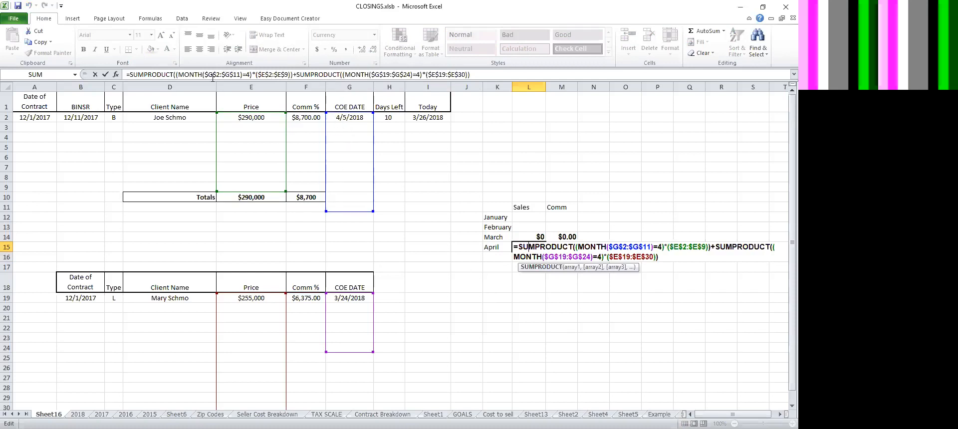
{"action": "left_click", "coordinate": [235, 75]}
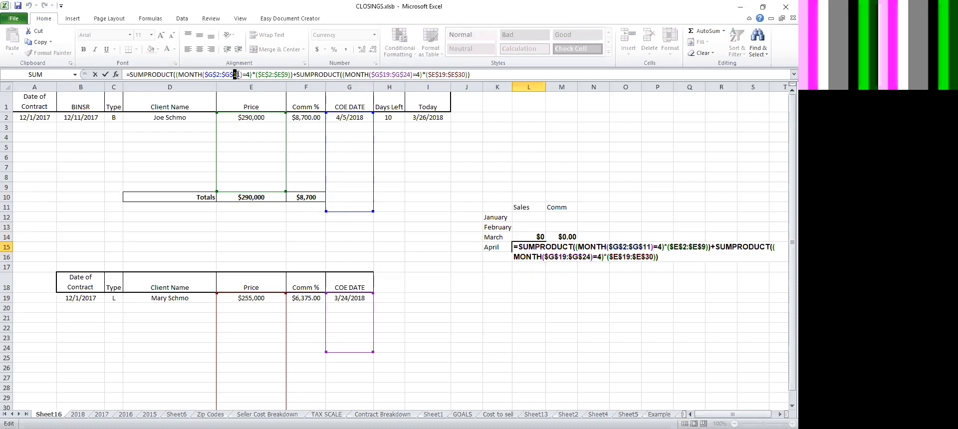
{"action": "double_click", "coordinate": [238, 76]}
{"action": "type", "text": "9"}
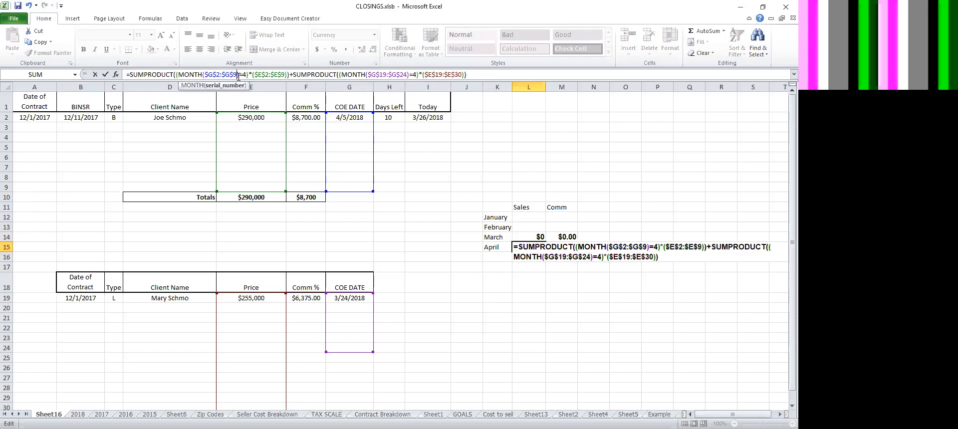
{"action": "key", "text": "ctrl+Return"}
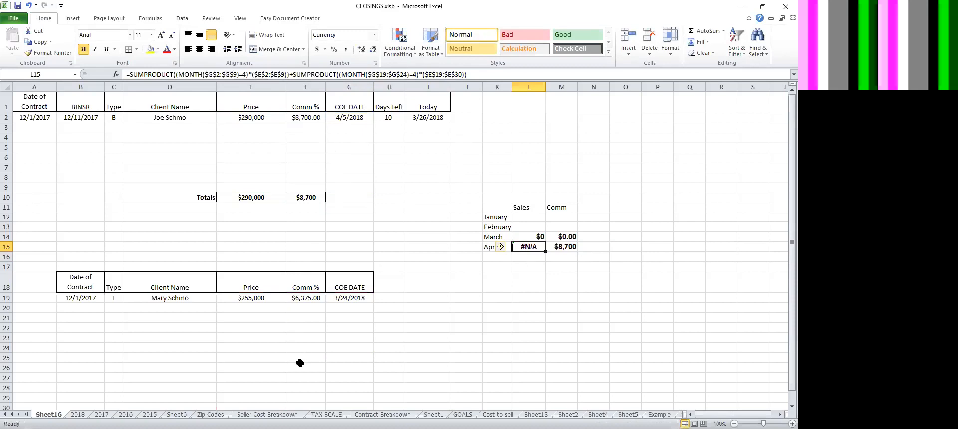
Check the ranges in the L15 formula against the closed-clients price in E19 and the active COE date in G2.
{"action": "left_click", "coordinate": [260, 299]}
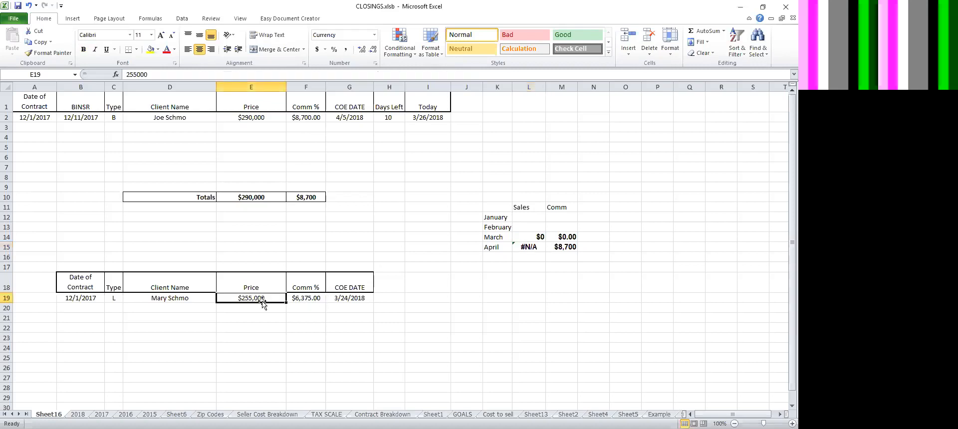
{"action": "left_click", "coordinate": [529, 247]}
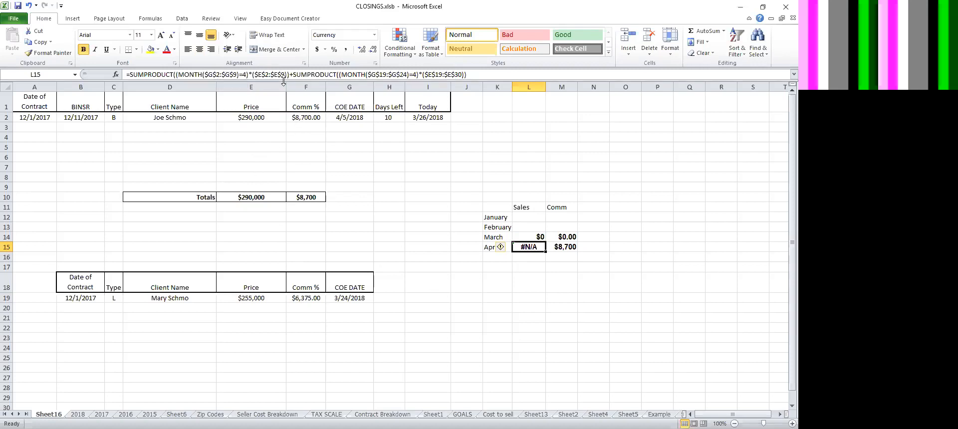
{"action": "left_click", "coordinate": [344, 117]}
{"action": "left_click", "coordinate": [534, 248]}
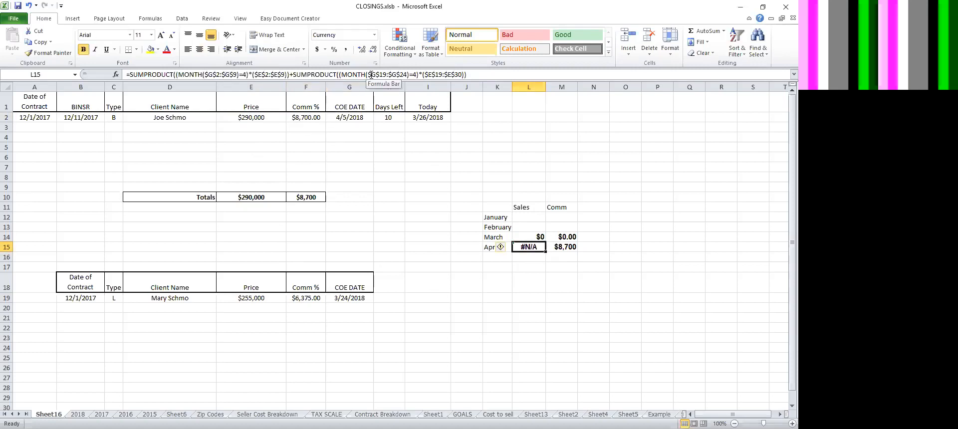
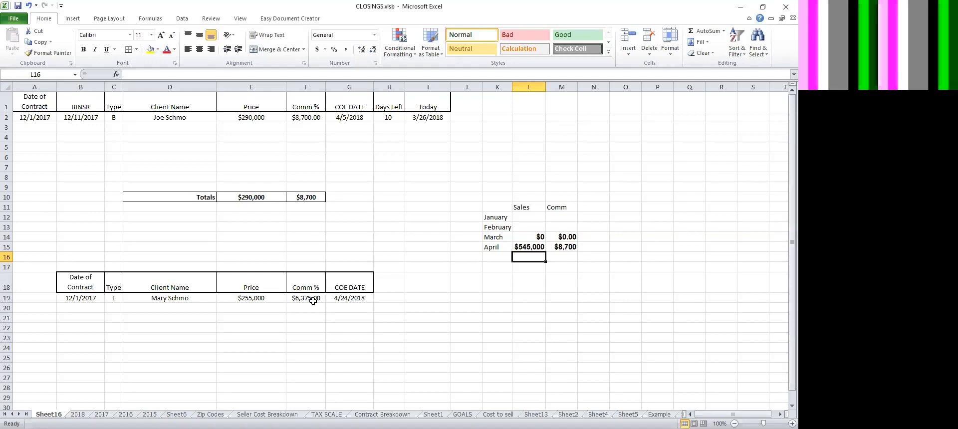
Try extending the closed-clients price range in the L15 formula to $E$19:$E$60.
{"action": "left_click", "coordinate": [535, 247]}
{"action": "double_click", "coordinate": [534, 246]}
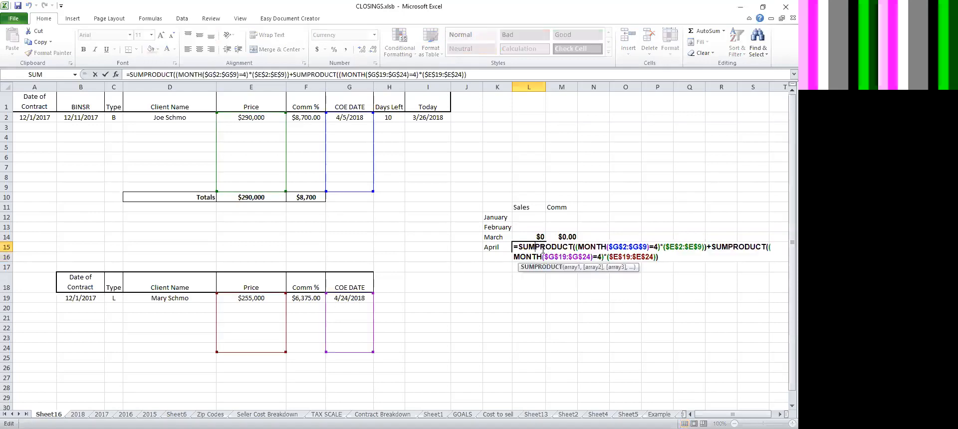
{"action": "left_click_drag", "start_coordinate": [654, 257], "coordinate": [646, 257]}
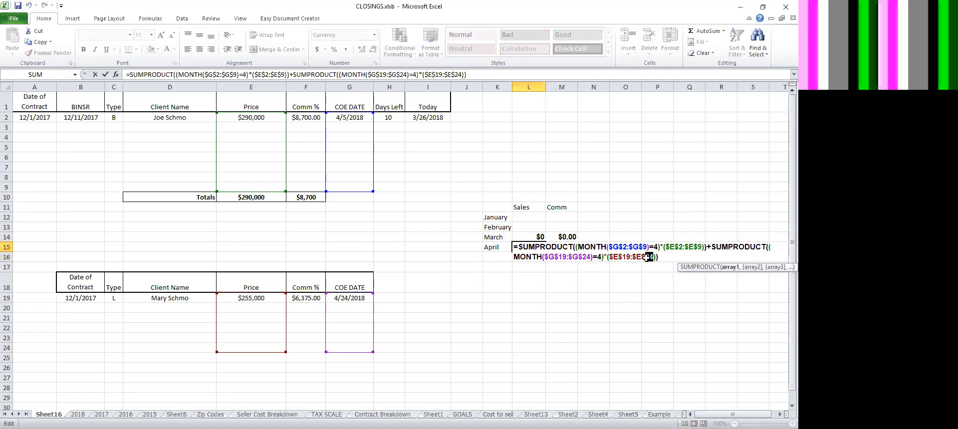
{"action": "key", "text": "Return"}
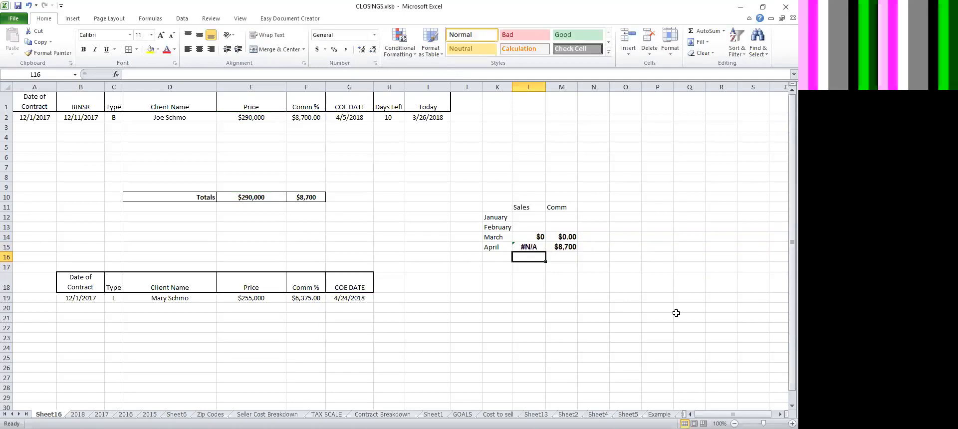
Set the closed-clients price range in the L15 formula back to $E$19:$E$24 so it matches the date range.
{"action": "double_click", "coordinate": [529, 245]}
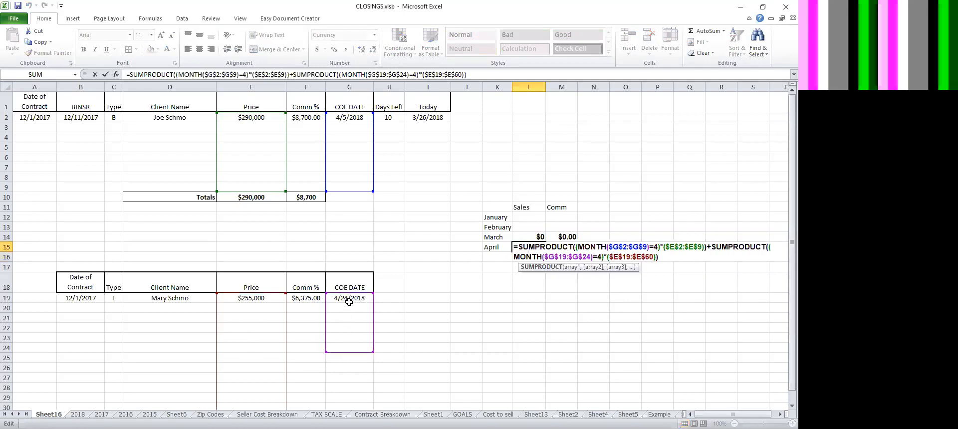
{"action": "left_click_drag", "start_coordinate": [645, 256], "coordinate": [653, 256]}
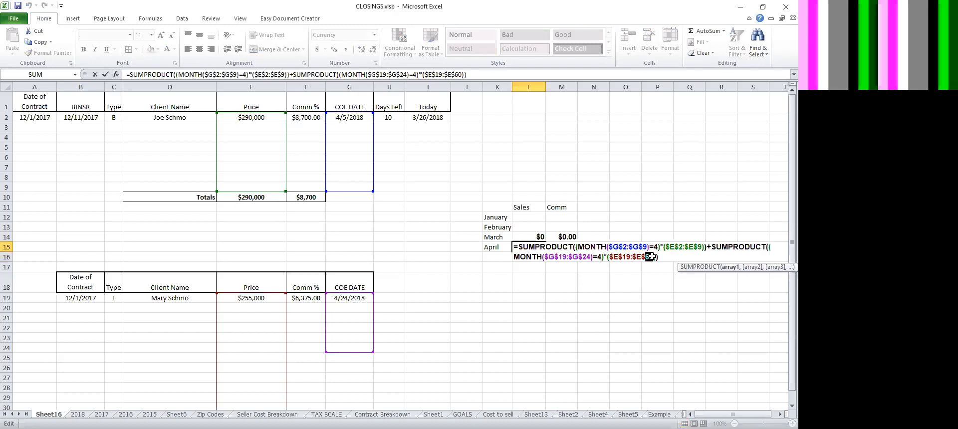
{"action": "type", "text": "24"}
{"action": "key", "text": "Return"}
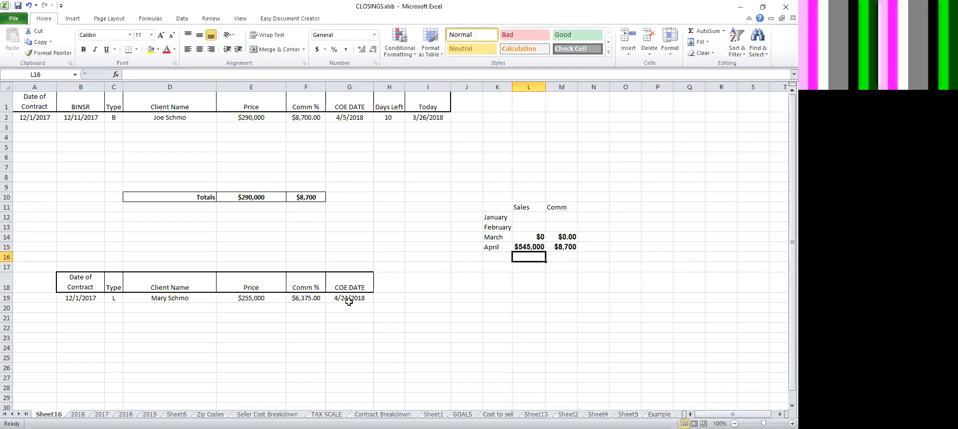
Compare the April sales and commission formulas, and shorten the active-clients COE date range in M15 to $G$2:$G$9.
{"action": "left_click", "coordinate": [573, 249]}
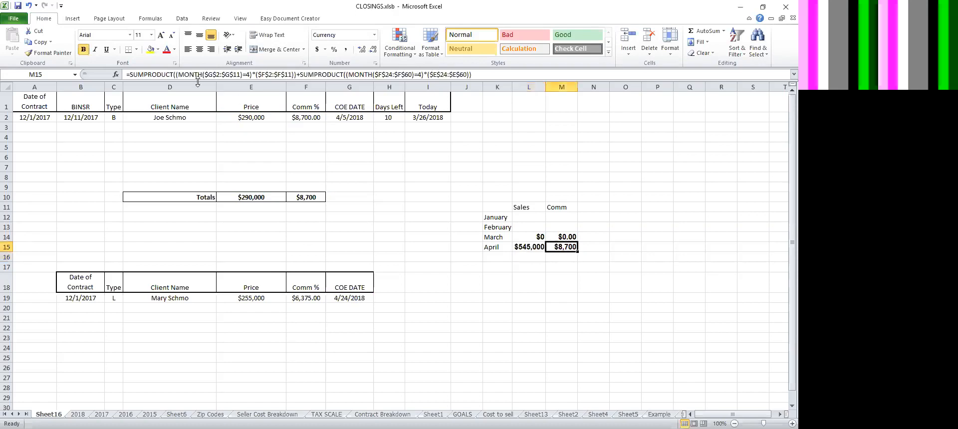
{"action": "left_click", "coordinate": [520, 246]}
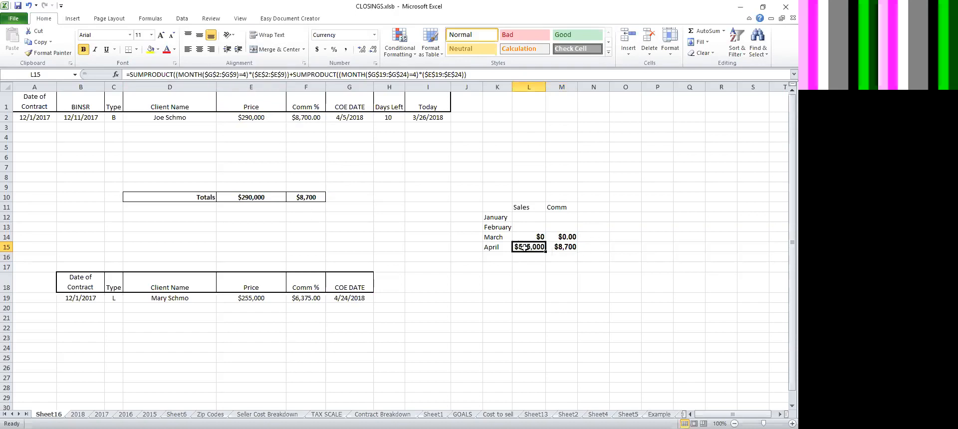
{"action": "left_click", "coordinate": [561, 248]}
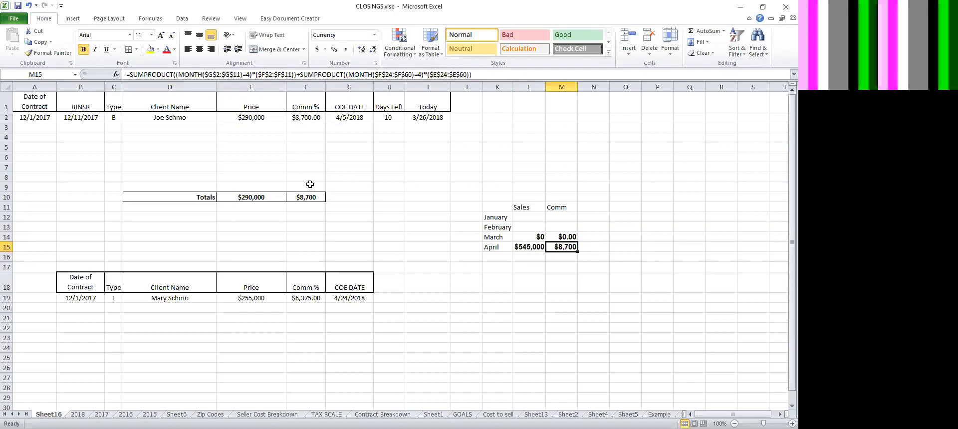
{"action": "double_click", "coordinate": [238, 75]}
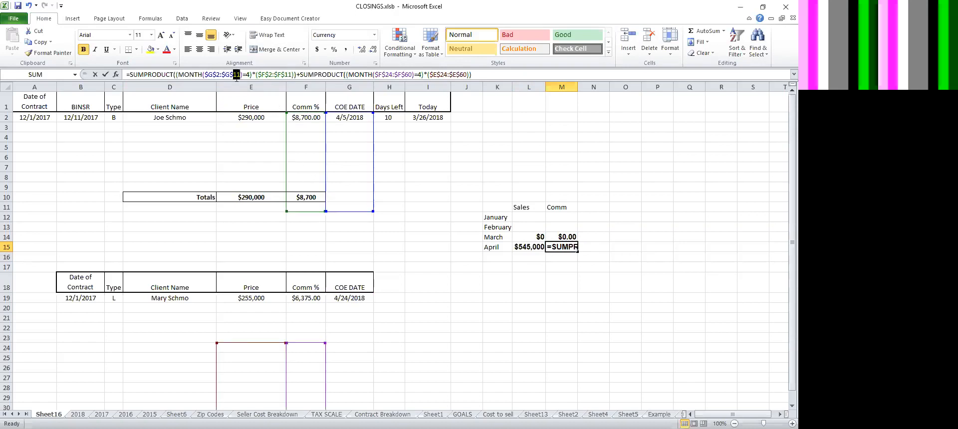
{"action": "type", "text": "9"}
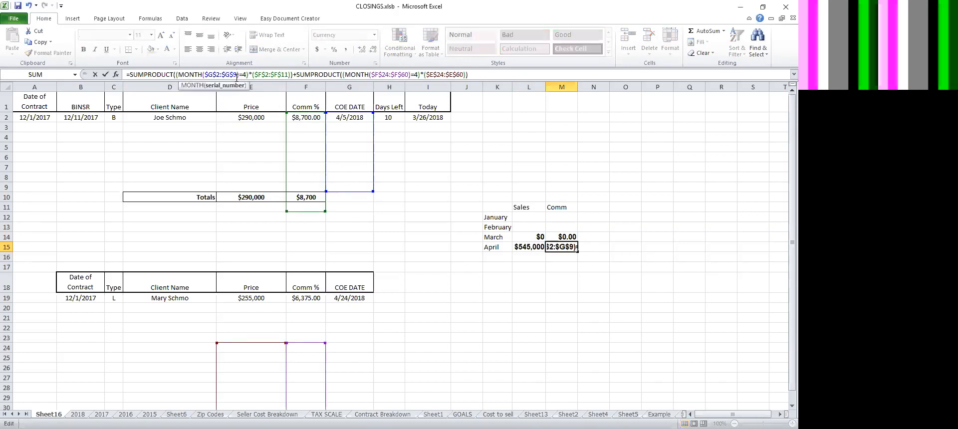
Shorten the active-clients commission range in the M15 formula to $F$2:$F$9.
{"action": "key", "text": "Right"}
{"action": "key", "text": "Right"}
{"action": "key", "text": "Right"}
{"action": "key", "text": "Right"}
{"action": "key", "text": "Right"}
{"action": "key", "text": "Right"}
{"action": "key", "text": "Right"}
{"action": "key", "text": "Right"}
{"action": "key", "text": "Right"}
{"action": "key", "text": "Right"}
{"action": "key", "text": "Right"}
{"action": "key", "text": "Right"}
{"action": "key", "text": "Right"}
{"action": "key", "text": "Right"}
{"action": "key", "text": "Right"}
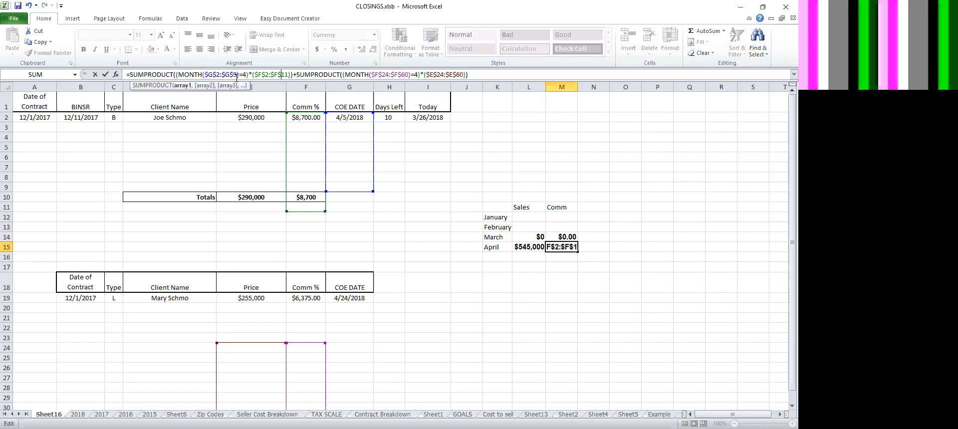
{"action": "key", "text": "BackSpace"}
{"action": "key", "text": "BackSpace"}
{"action": "type", "text": "9"}
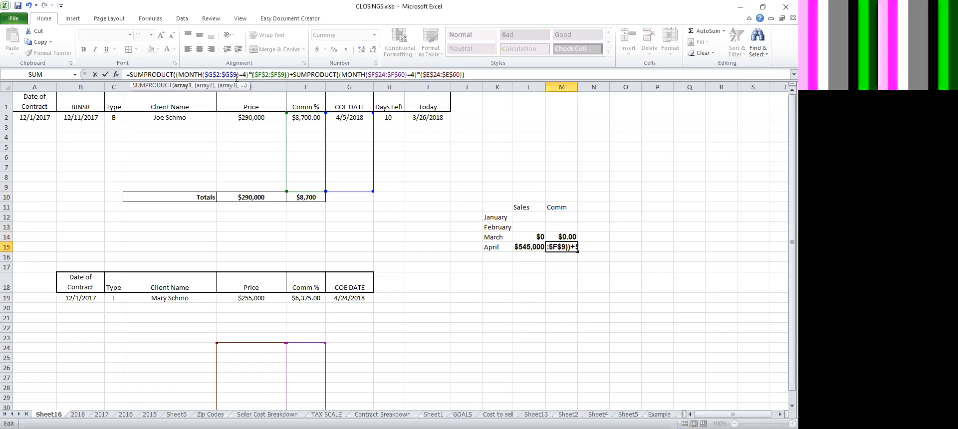
Change the rows of the closed-clients MONTH range in the M15 formula to $F$19:$F$30.
{"action": "key", "text": "Right"}
{"action": "key", "text": "Right"}
{"action": "key", "text": "Right"}
{"action": "key", "text": "Right"}
{"action": "key", "text": "Right"}
{"action": "key", "text": "Right"}
{"action": "key", "text": "Right"}
{"action": "key", "text": "Right"}
{"action": "key", "text": "Right"}
{"action": "key", "text": "Right"}
{"action": "key", "text": "Right"}
{"action": "key", "text": "Right"}
{"action": "key", "text": "Right"}
{"action": "key", "text": "Right"}
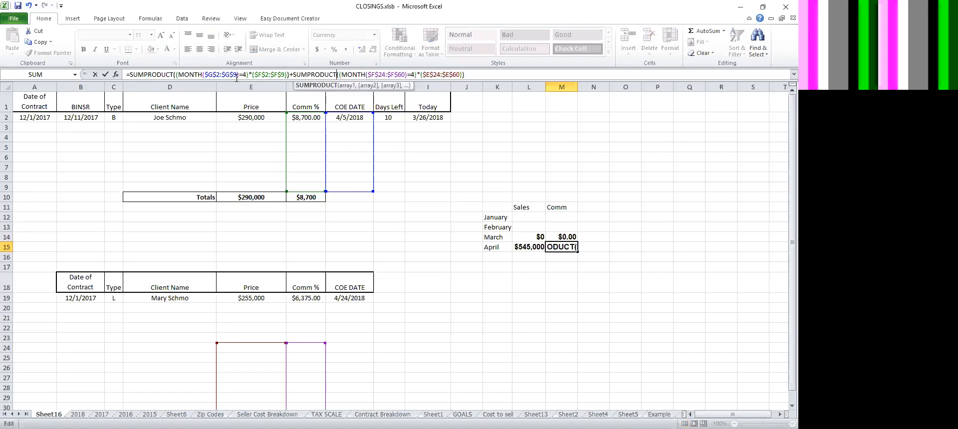
{"action": "key", "text": "Right"}
{"action": "key", "text": "Right"}
{"action": "key", "text": "Right"}
{"action": "key", "text": "Right"}
{"action": "key", "text": "Right"}
{"action": "key", "text": "Right"}
{"action": "key", "text": "Right"}
{"action": "key", "text": "Right"}
{"action": "key", "text": "Right"}
{"action": "key", "text": "Right"}
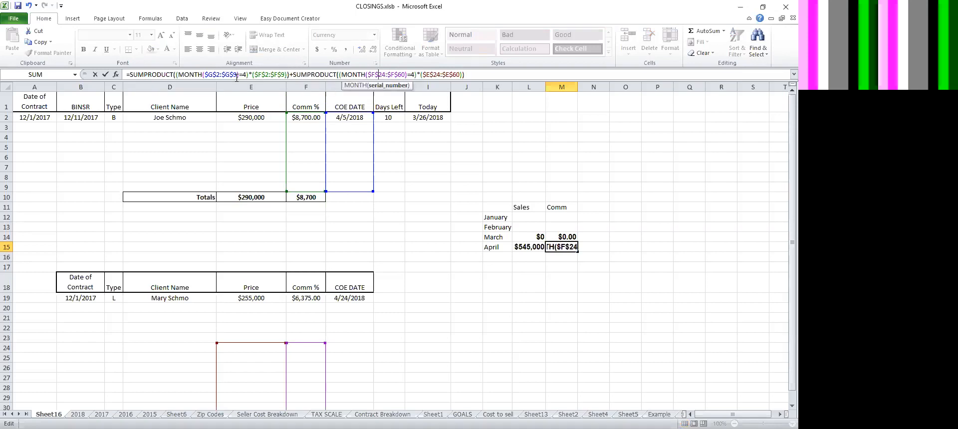
{"action": "type", "text": "19"}
{"action": "key", "text": "Delete"}
{"action": "key", "text": "Delete"}
{"action": "key", "text": "Right"}
{"action": "key", "text": "Right"}
{"action": "key", "text": "Right"}
{"action": "key", "text": "Right"}
{"action": "key", "text": "Right"}
{"action": "key", "text": "BackSpace"}
{"action": "type", "text": "3"}
Change the rows of the final closed-clients range in the M15 formula to $E$19:$E$30.
{"action": "key", "text": "Right"}
{"action": "key", "text": "Right"}
{"action": "key", "text": "Right"}
{"action": "key", "text": "Right"}
{"action": "key", "text": "Right"}
{"action": "key", "text": "Right"}
{"action": "key", "text": "Right"}
{"action": "key", "text": "Right"}
{"action": "key", "text": "Right"}
{"action": "key", "text": "Right"}
{"action": "key", "text": "Right"}
{"action": "key", "text": "Right"}
{"action": "key", "text": "BackSpace"}
{"action": "key", "text": "BackSpace"}
{"action": "type", "text": "19"}
{"action": "key", "text": "Right"}
{"action": "key", "text": "Right"}
{"action": "key", "text": "Right"}
{"action": "key", "text": "Right"}
{"action": "key", "text": "Right"}
{"action": "key", "text": "BackSpace"}
{"action": "key", "text": "Return"}
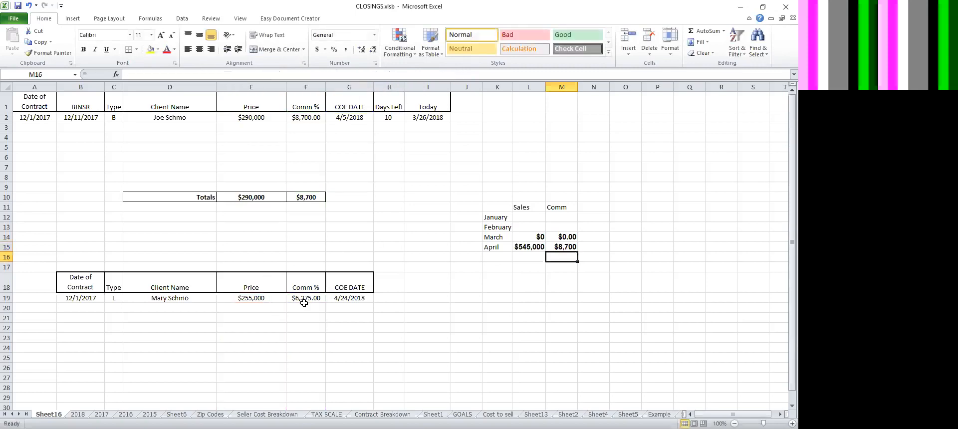
Check the column references in the M15 formula and point its closed-clients MONTH range at the COE date column, $G$19:$G$30.
{"action": "left_click", "coordinate": [263, 300]}
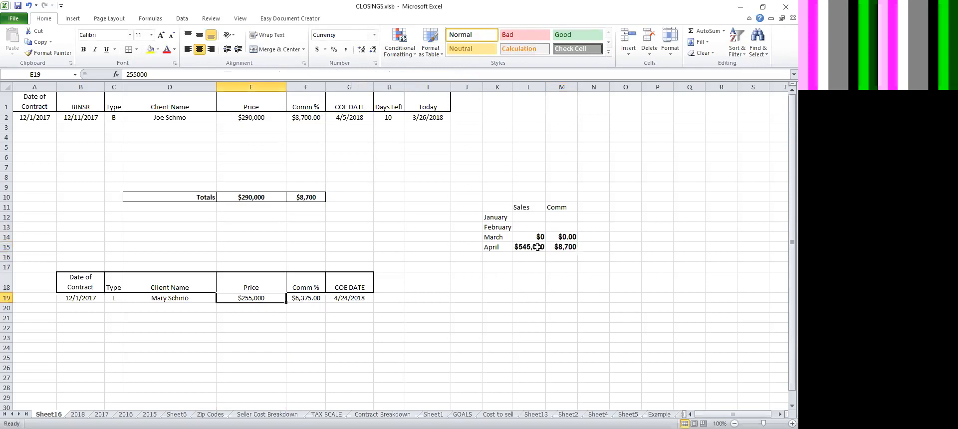
{"action": "left_click", "coordinate": [561, 246]}
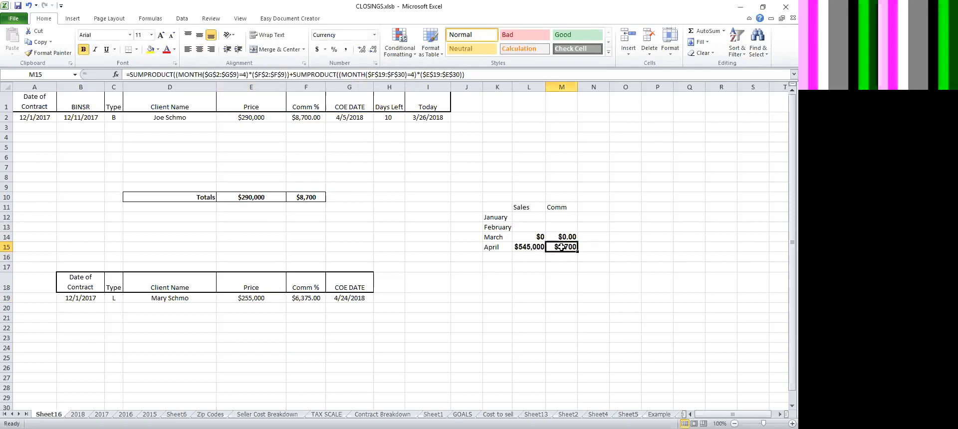
{"action": "double_click", "coordinate": [561, 247]}
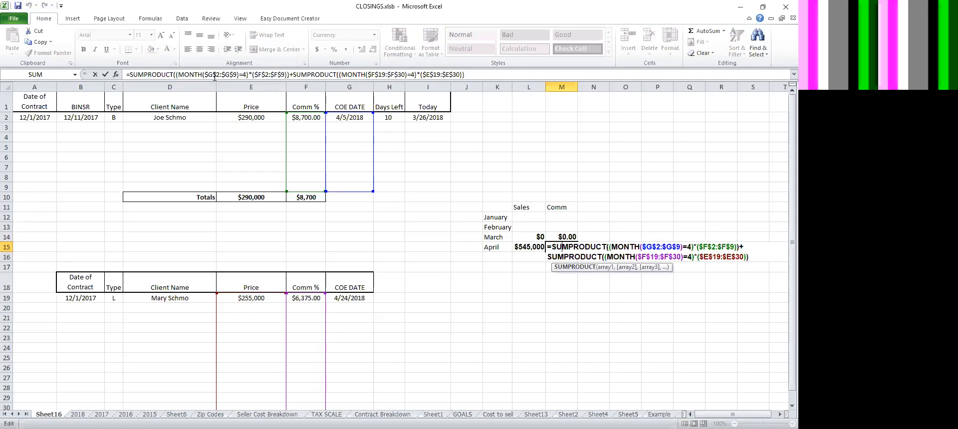
{"action": "left_click", "coordinate": [210, 76]}
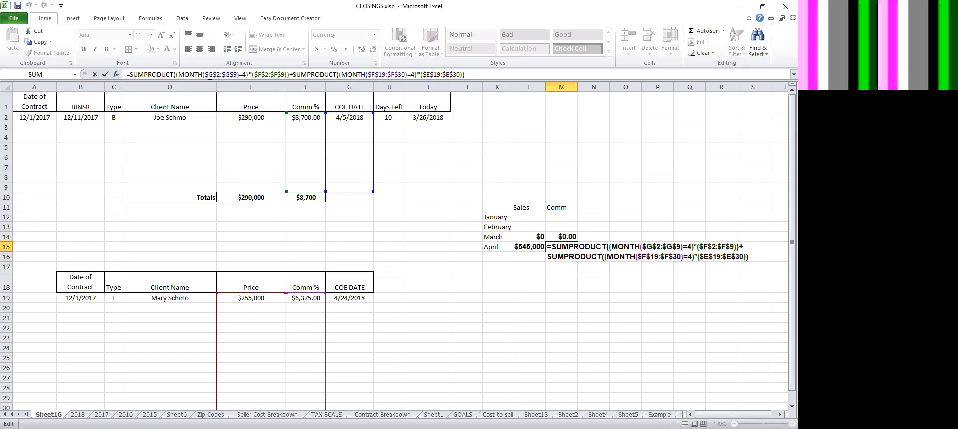
{"action": "left_click_drag", "start_coordinate": [210, 76], "coordinate": [213, 76]}
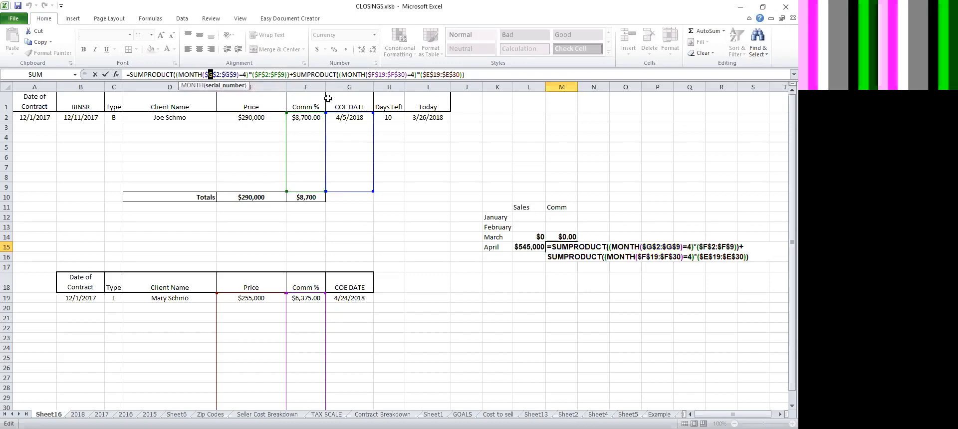
{"action": "left_click", "coordinate": [375, 74]}
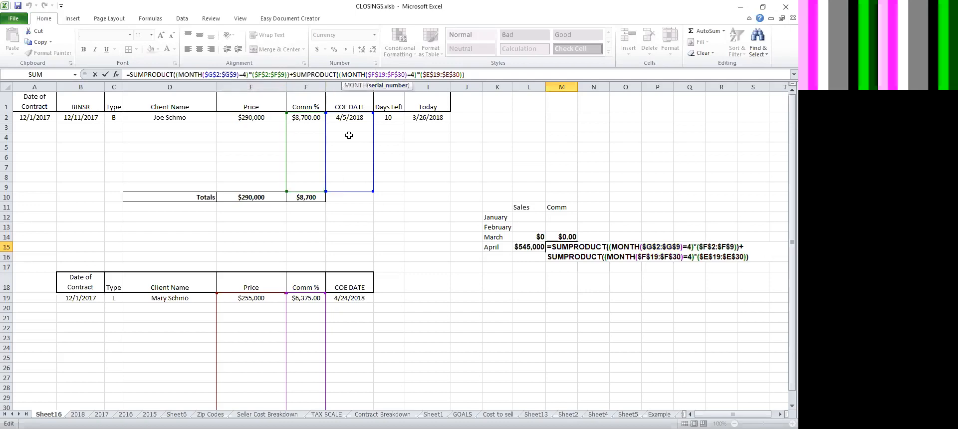
{"action": "left_click_drag", "start_coordinate": [370, 75], "coordinate": [374, 75]}
{"action": "type", "text": "g"}
{"action": "left_click_drag", "start_coordinate": [389, 74], "coordinate": [446, 74]}
{"action": "type", "text": "g"}
Point the final closed-clients range in the M15 formula at the commission column, $F$19:$F$30.
{"action": "type", "text": "f"}
{"action": "type", "text": "f"}
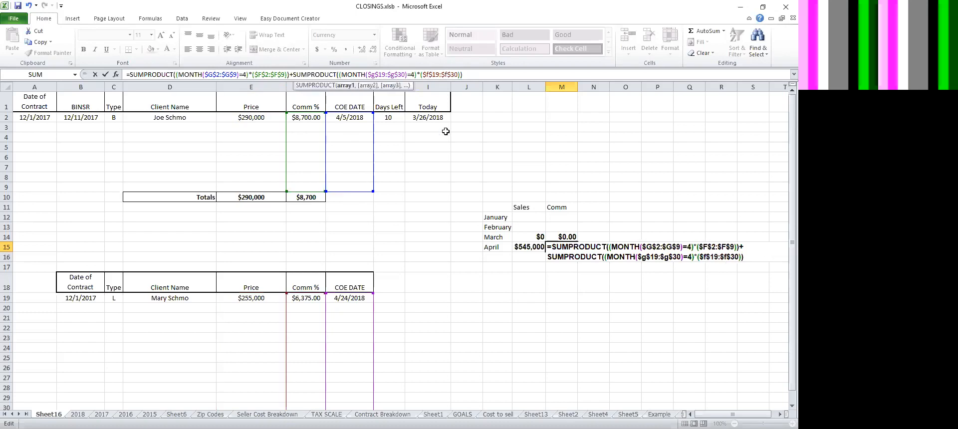
{"action": "key", "text": "Return"}
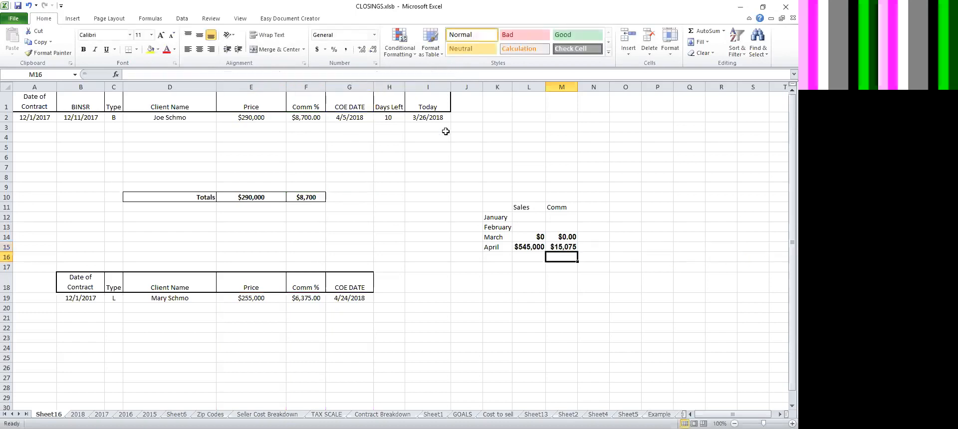
Set the closed client's COE date in G19 to 3/24/2018.
{"action": "left_click", "coordinate": [345, 304]}
{"action": "double_click", "coordinate": [337, 299]}
{"action": "left_click_drag", "start_coordinate": [337, 299], "coordinate": [329, 298]}
{"action": "type", "text": "3"}
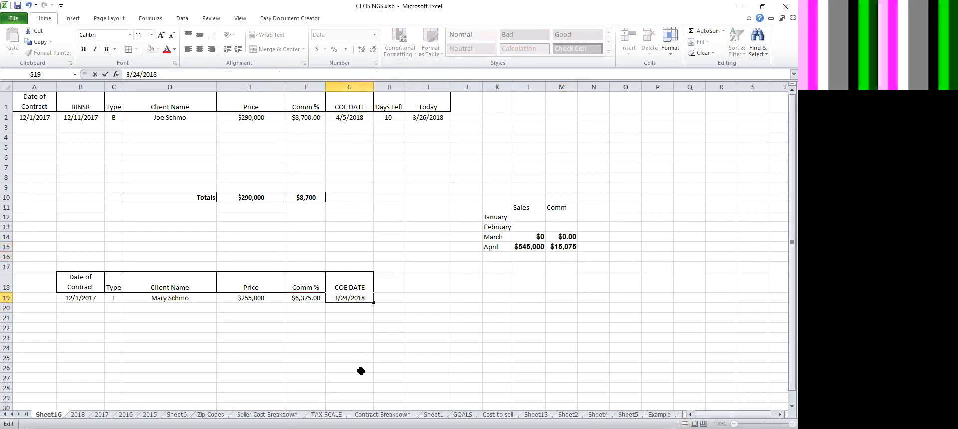
{"action": "left_click", "coordinate": [361, 371]}
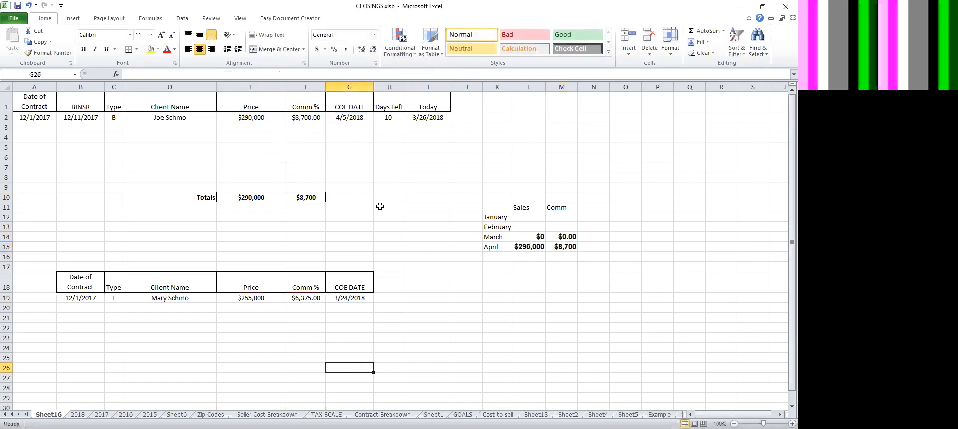
Shorten the active-clients ranges in the March sales formula in L14 to $G$2:$G$9 and $E$2:$E$9.
{"action": "left_click", "coordinate": [541, 238]}
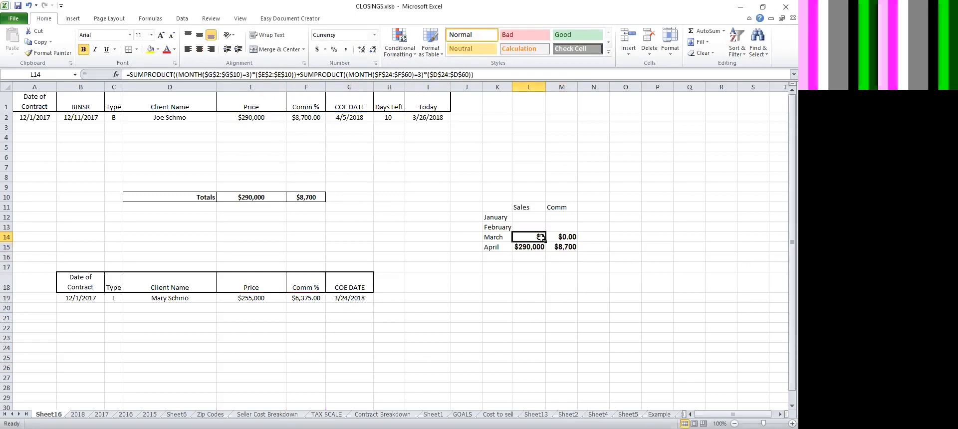
{"action": "left_click", "coordinate": [213, 74]}
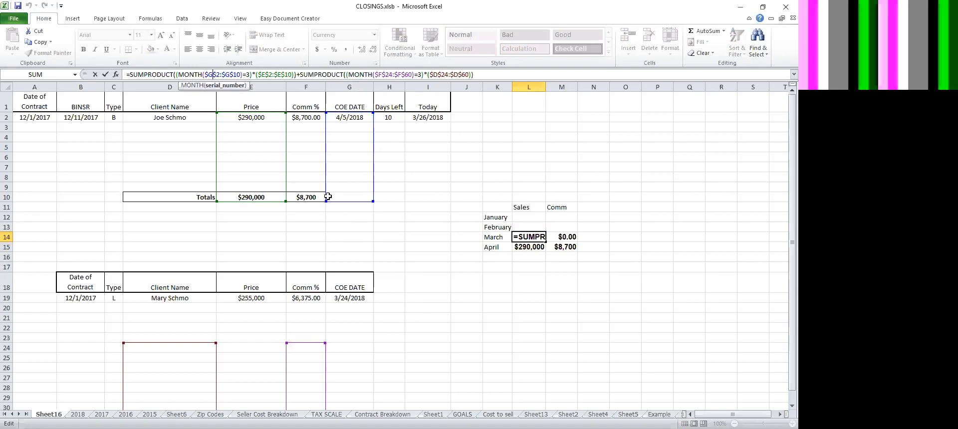
{"action": "left_click_drag", "start_coordinate": [326, 197], "coordinate": [286, 191]}
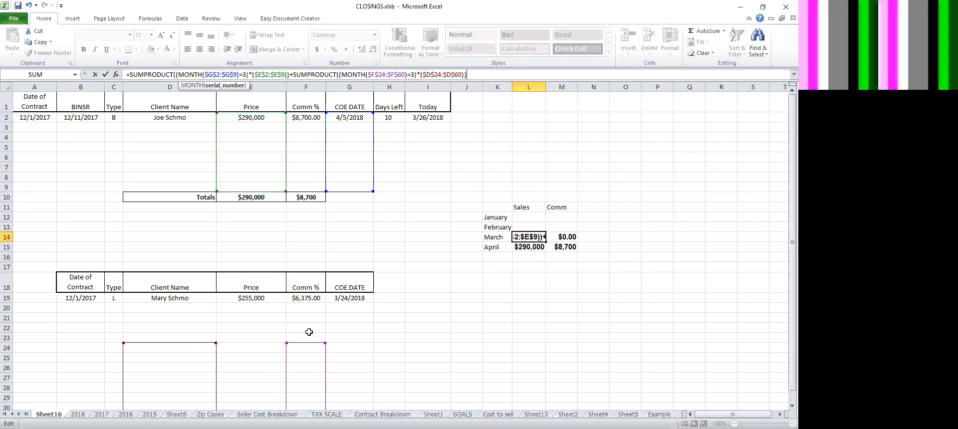
Move the closed-clients ranges in the L14 formula to $G$19:$G$55 for the month and $F$19:$F$55 for the amounts.
{"action": "left_click_drag", "start_coordinate": [311, 341], "coordinate": [353, 299]}
{"action": "left_click_drag", "start_coordinate": [196, 343], "coordinate": [308, 301]}
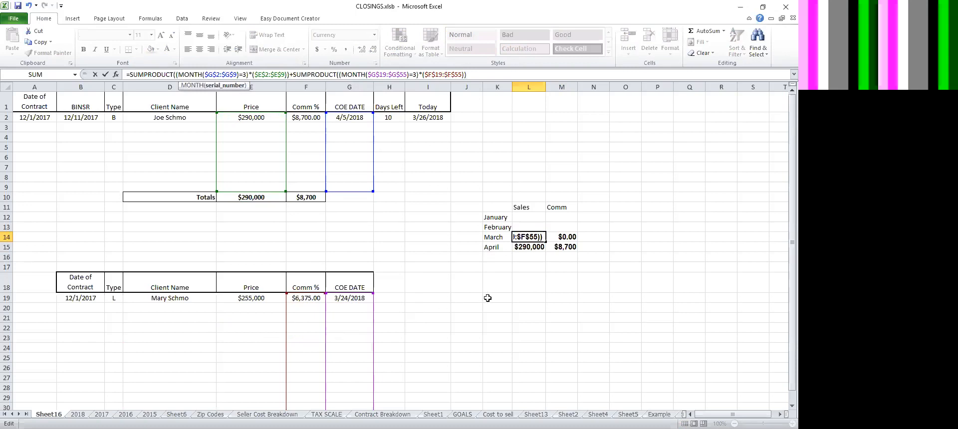
{"action": "key", "text": "Return"}
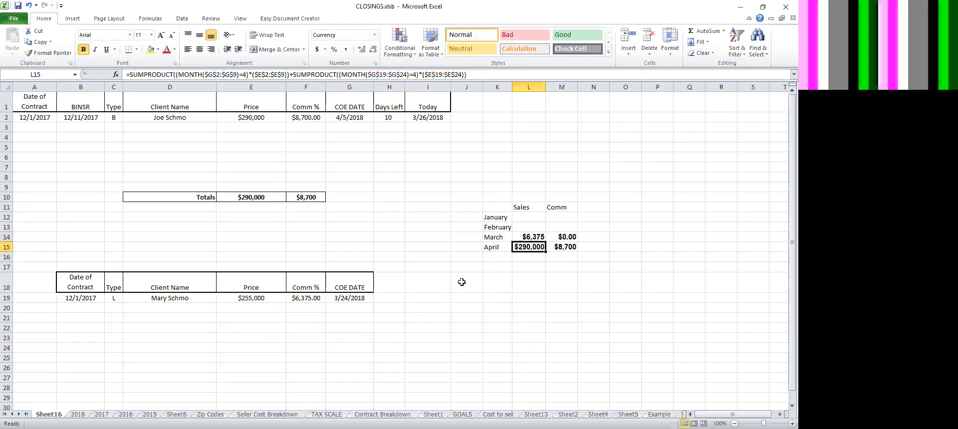
Shift the closed-clients amount range in the L14 formula from the commission column to the price column E, starting at row 19.
{"action": "double_click", "coordinate": [528, 238]}
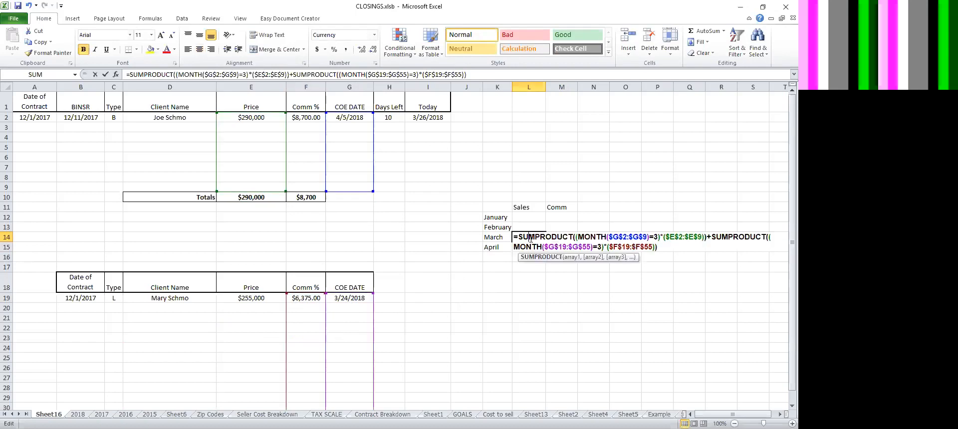
{"action": "left_click", "coordinate": [299, 314]}
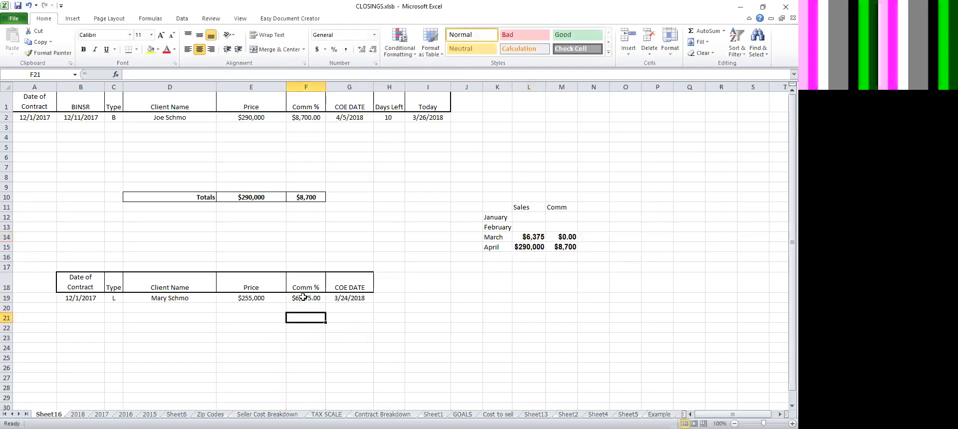
{"action": "double_click", "coordinate": [302, 298]}
{"action": "double_click", "coordinate": [540, 237]}
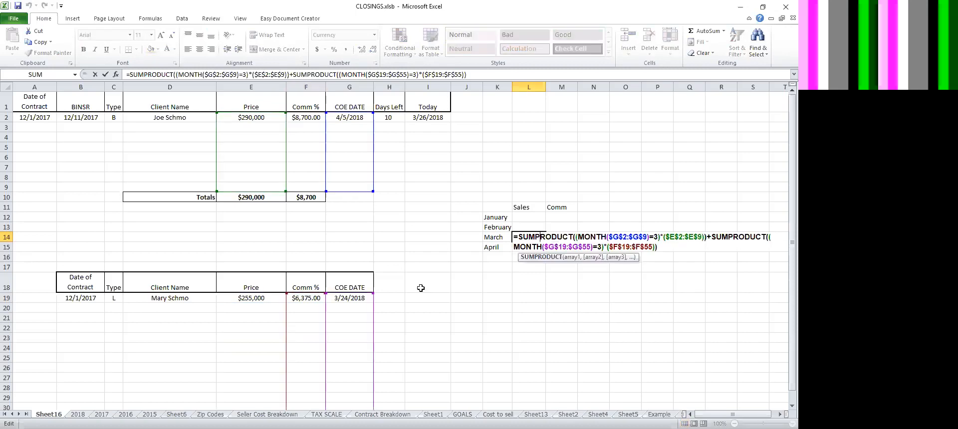
{"action": "left_click_drag", "start_coordinate": [287, 305], "coordinate": [219, 305]}
{"action": "key", "text": "Return"}
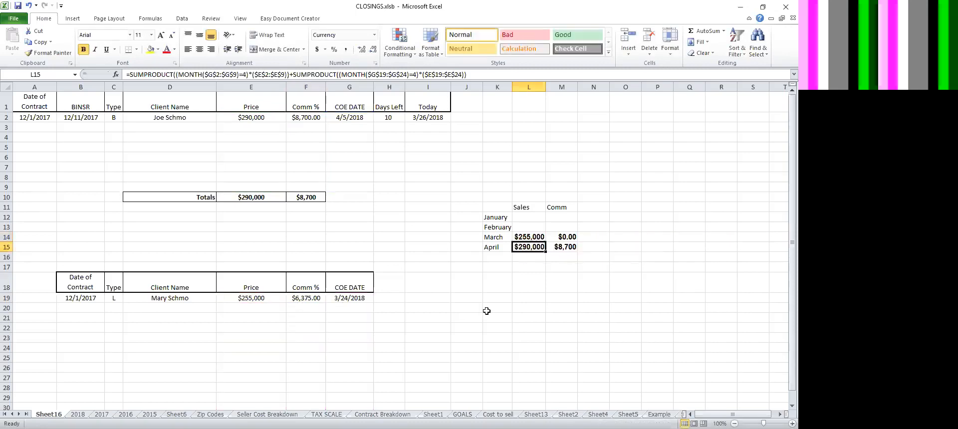
Shift the active-clients ranges in the March commission formula in M14 up one row to $G$1:$G$9 and $F$1:$F$9.
{"action": "left_click", "coordinate": [235, 298]}
{"action": "left_click", "coordinate": [570, 238]}
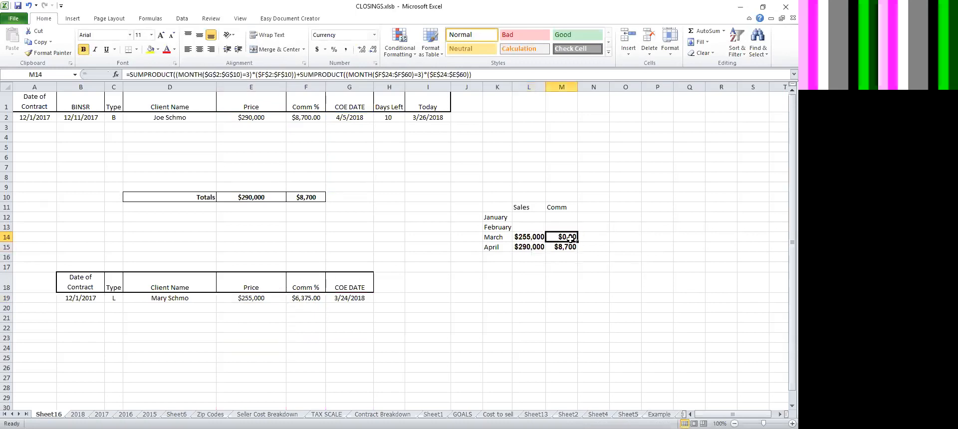
{"action": "double_click", "coordinate": [570, 238]}
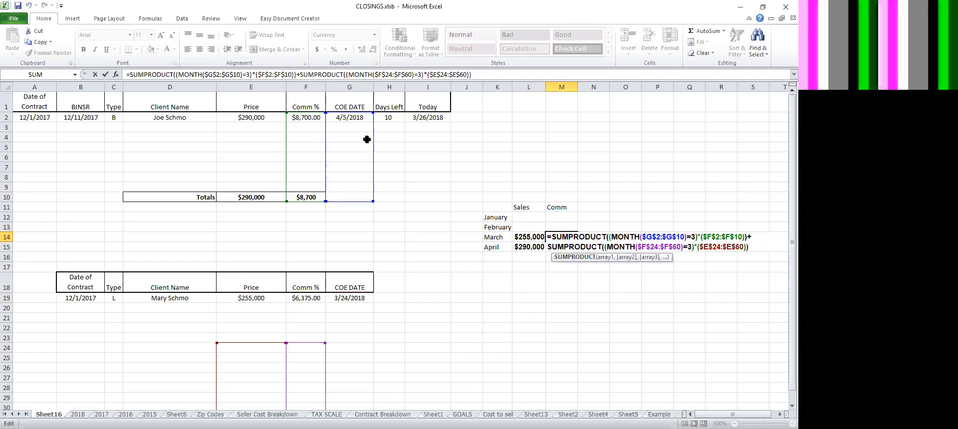
{"action": "left_click_drag", "start_coordinate": [347, 202], "coordinate": [315, 196]}
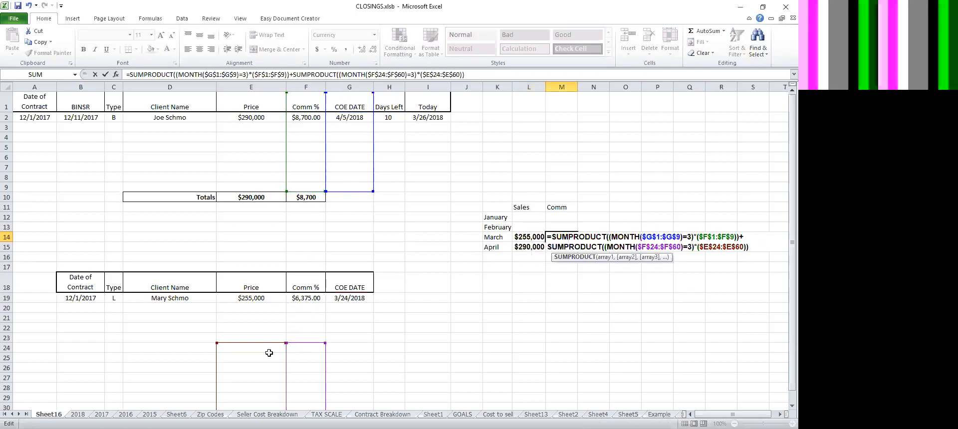
Move the closed-clients ranges in the M14 formula to $G$19:$G$55 for the month and $F$19:$F$55 for the commission.
{"action": "left_click_drag", "start_coordinate": [267, 343], "coordinate": [307, 294]}
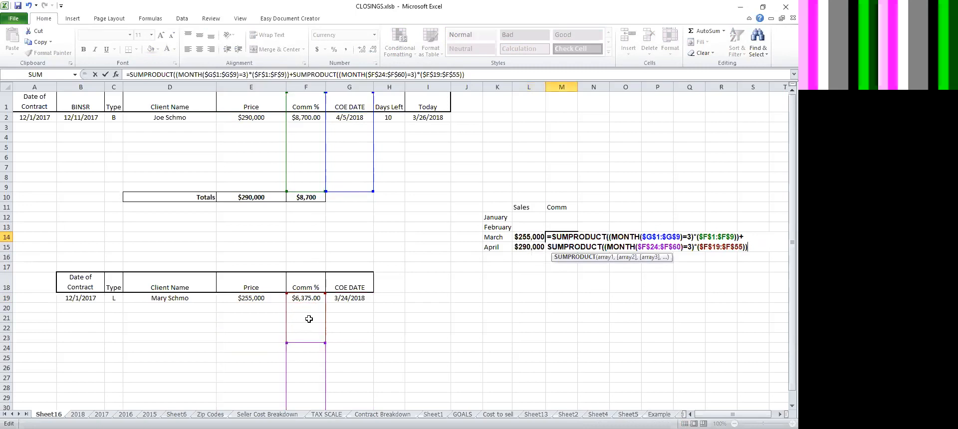
{"action": "left_click_drag", "start_coordinate": [310, 343], "coordinate": [357, 300]}
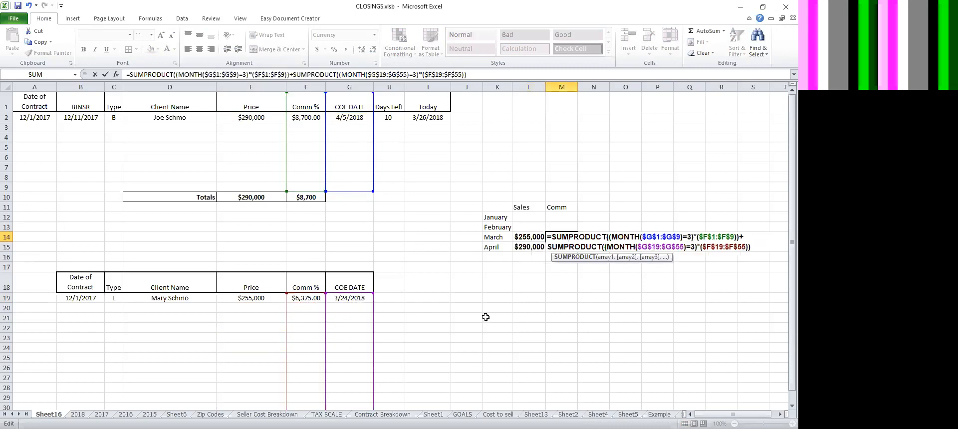
{"action": "key", "text": "Return"}
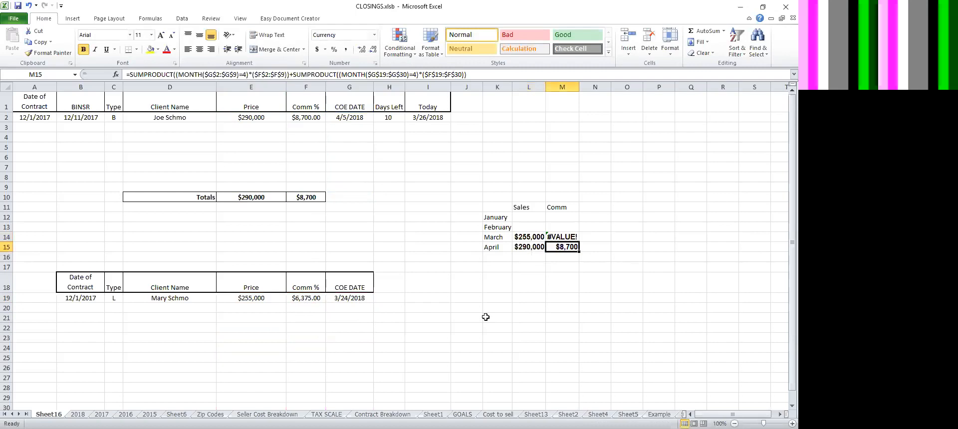
Shorten the closed-clients ranges in the M14 commission formula to $G$19:$G$31 and $F$19:$F$31.
{"action": "left_click", "coordinate": [349, 298]}
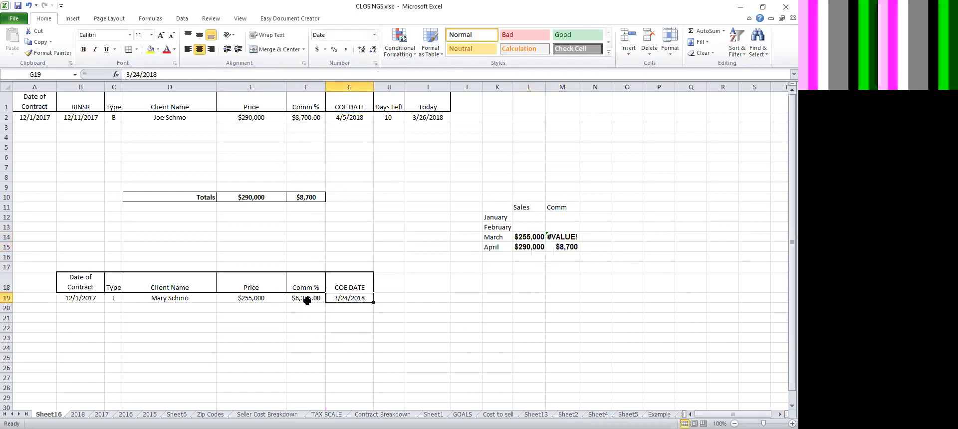
{"action": "double_click", "coordinate": [561, 238]}
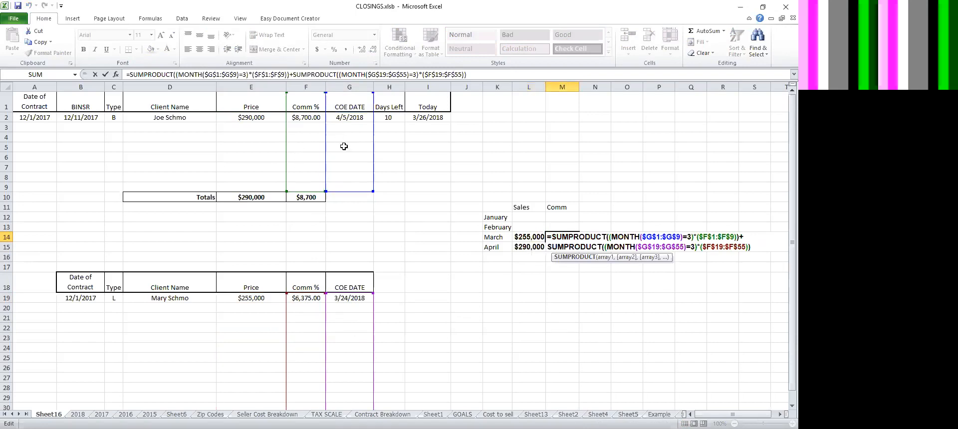
{"action": "left_click", "coordinate": [789, 175]}
{"action": "left_click_drag", "start_coordinate": [790, 188], "coordinate": [790, 188]}
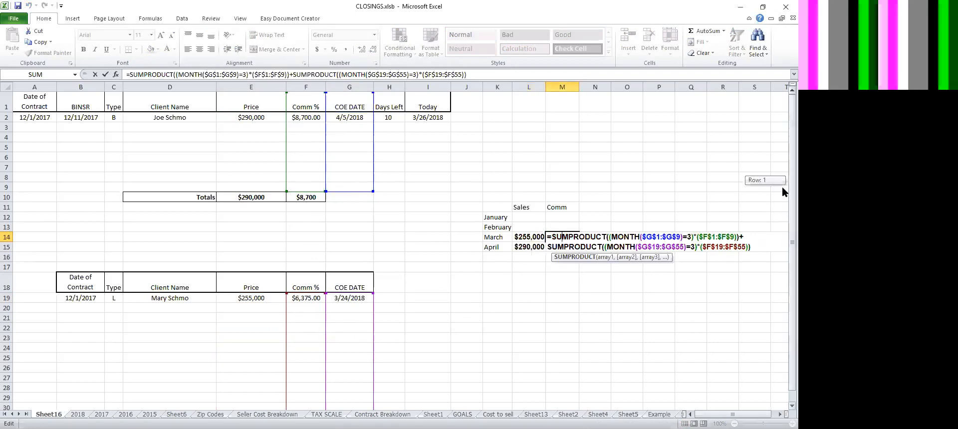
{"action": "scroll", "coordinate": [773, 339], "scroll_direction": "down", "scroll_amount": 9}
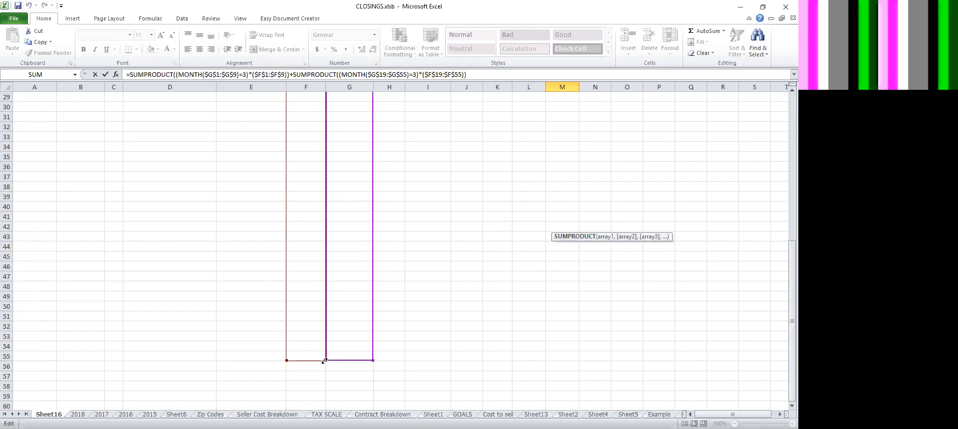
{"action": "left_click_drag", "start_coordinate": [324, 360], "coordinate": [329, 120]}
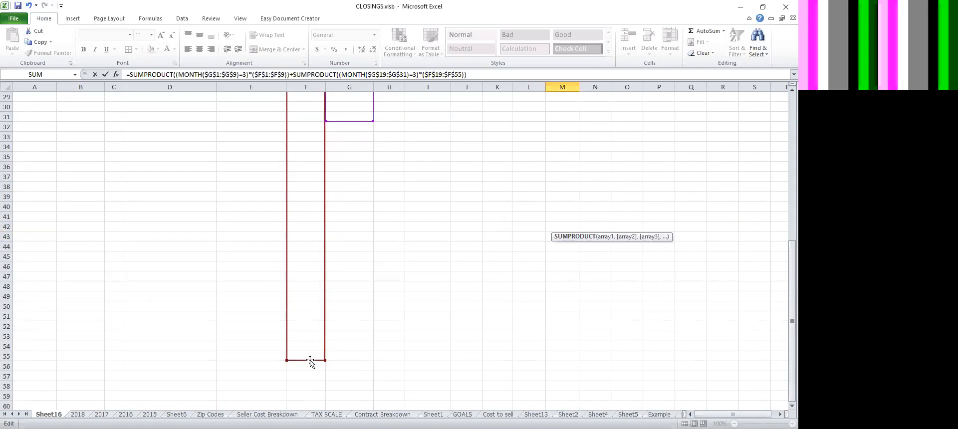
{"action": "left_click_drag", "start_coordinate": [323, 361], "coordinate": [330, 119]}
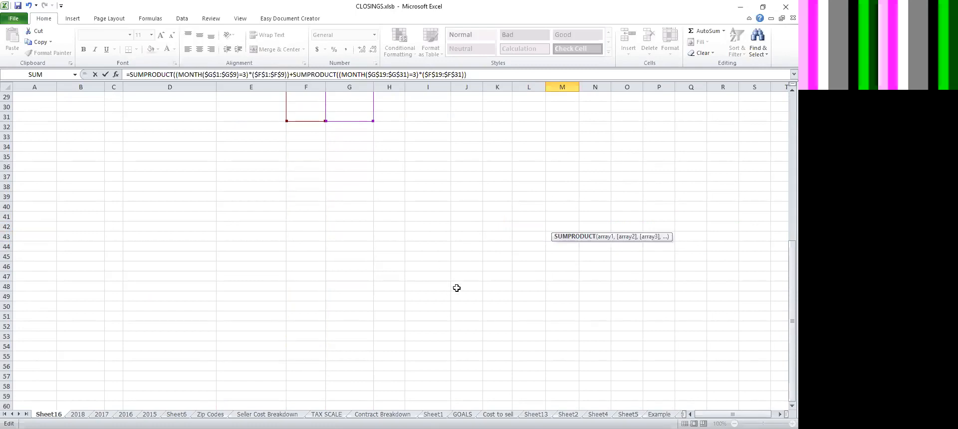
{"action": "scroll", "coordinate": [455, 285], "scroll_direction": "up", "scroll_amount": 9}
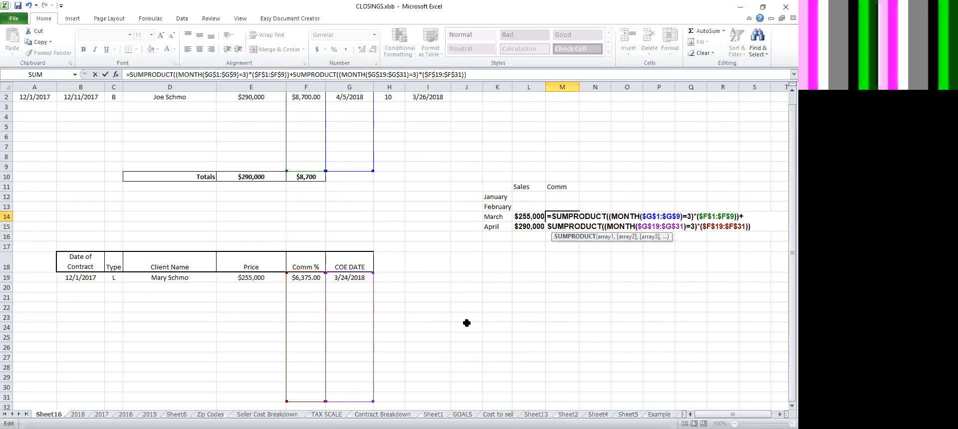
{"action": "key", "text": "Return"}
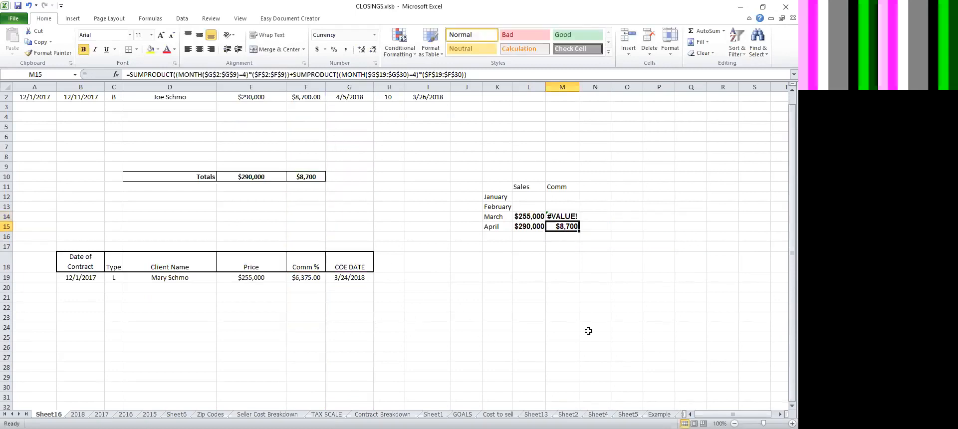
Compare the ranges of the March commission formula in M14 with those of the March sales formula in L14.
{"action": "left_click", "coordinate": [572, 217]}
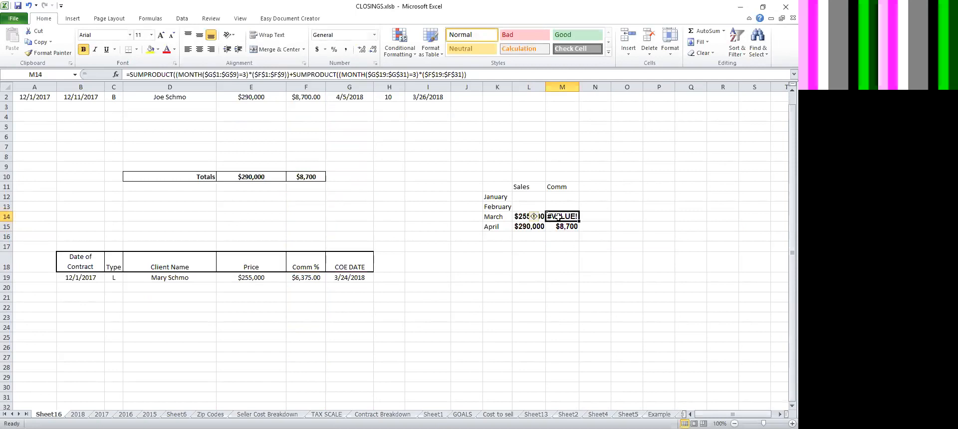
{"action": "double_click", "coordinate": [559, 217]}
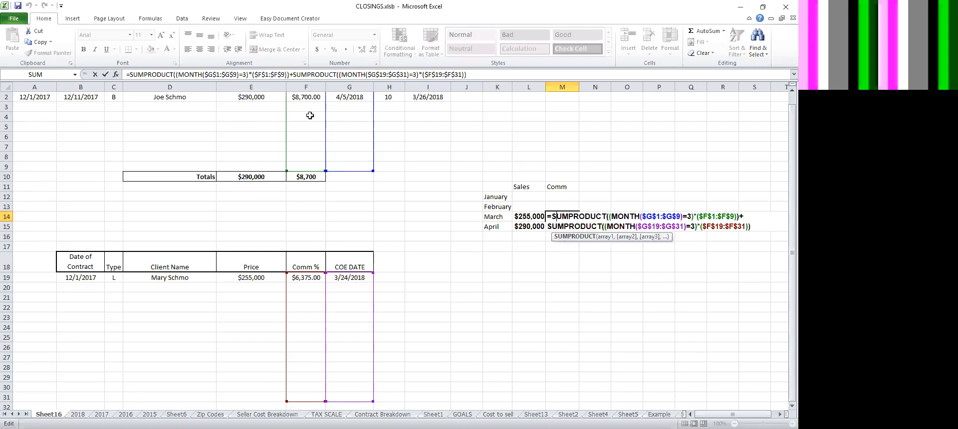
{"action": "key", "text": "Return"}
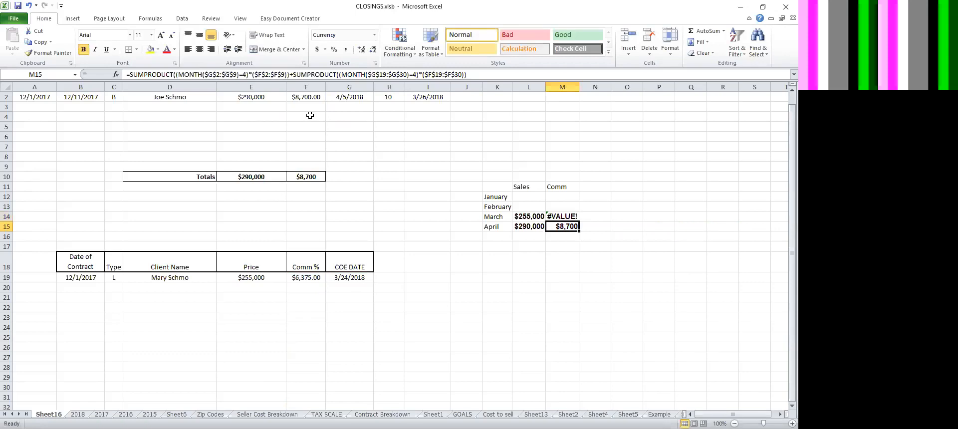
{"action": "left_click", "coordinate": [567, 216]}
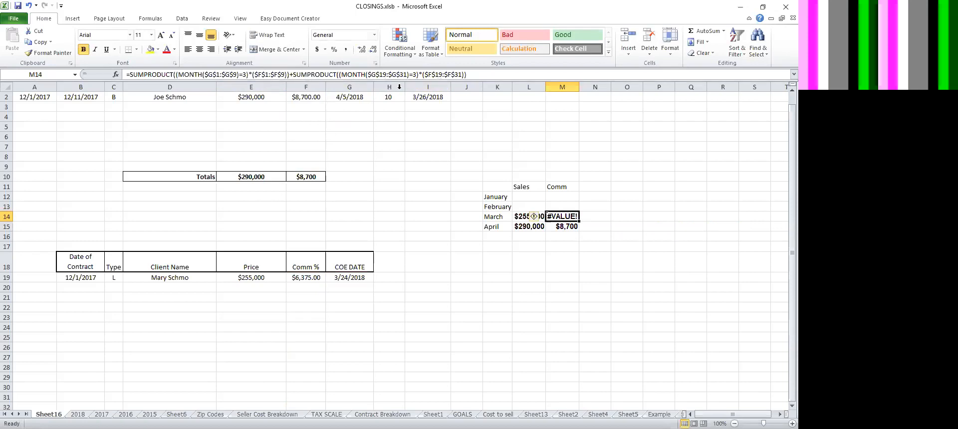
{"action": "left_click", "coordinate": [348, 280]}
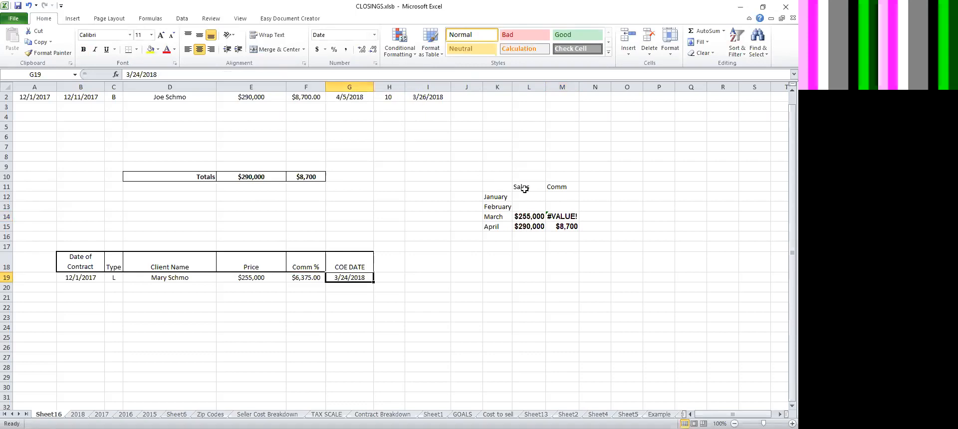
{"action": "left_click", "coordinate": [560, 217]}
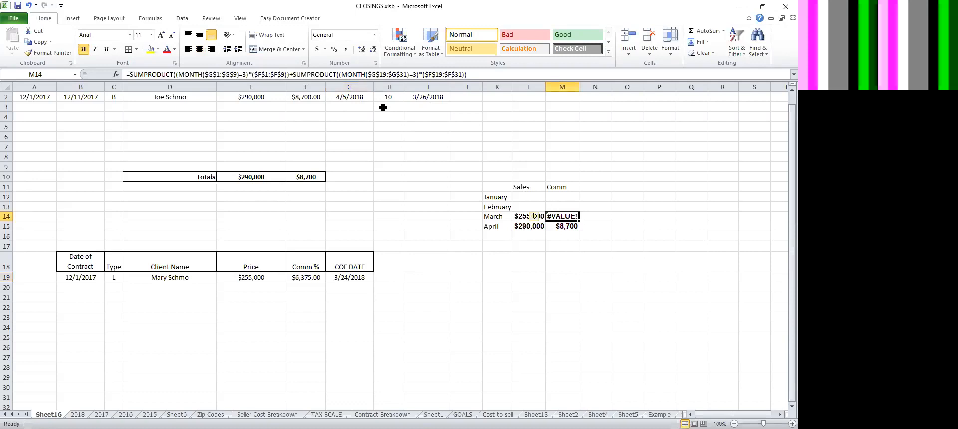
{"action": "double_click", "coordinate": [569, 218]}
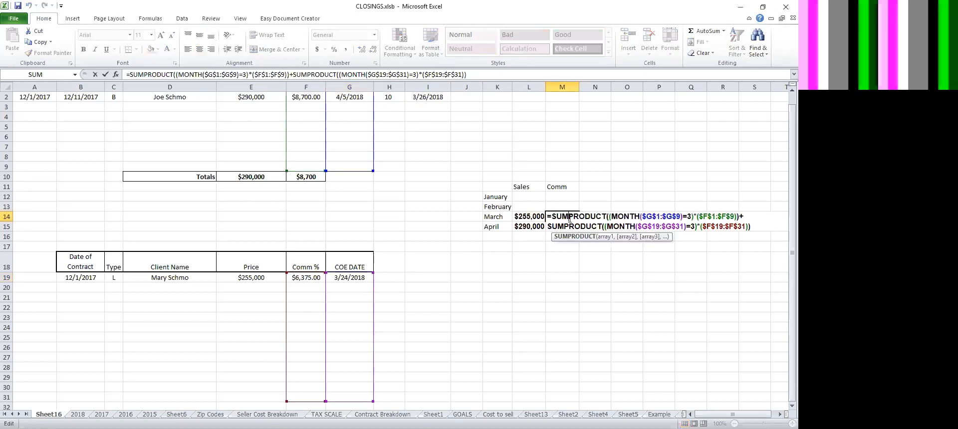
{"action": "double_click", "coordinate": [531, 215]}
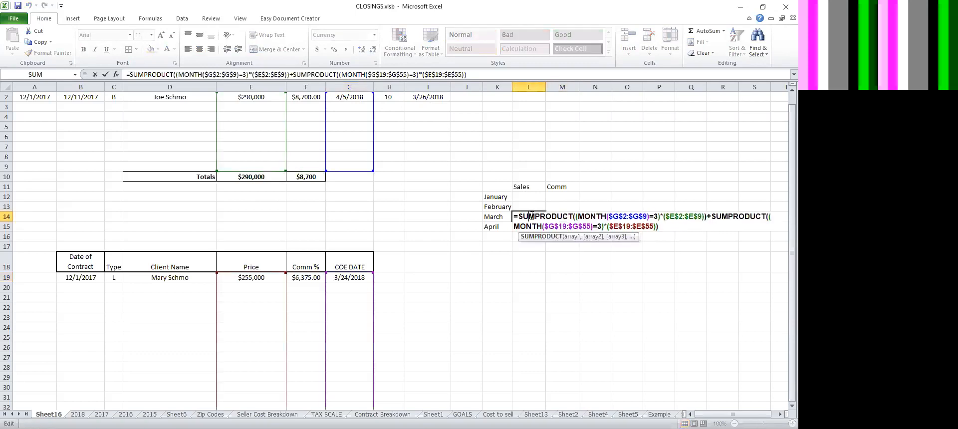
{"action": "left_click", "coordinate": [609, 225]}
{"action": "double_click", "coordinate": [569, 216]}
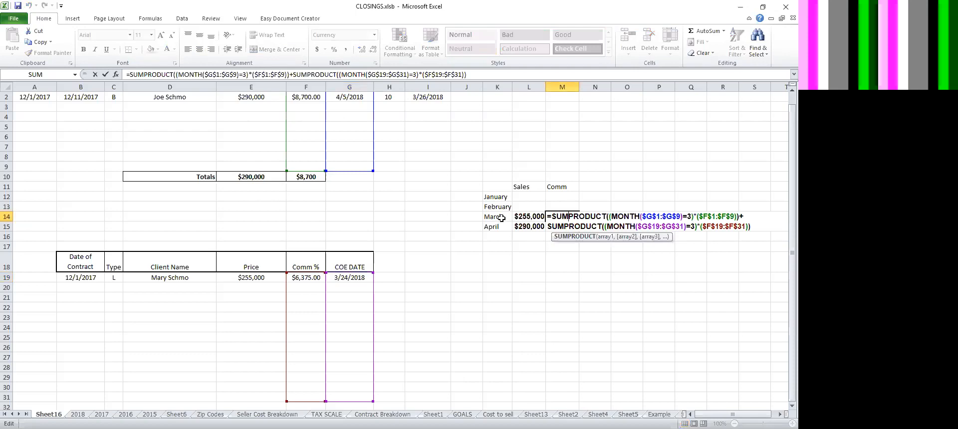
{"action": "key", "text": "Escape"}
Correct the active-clients ranges in the M14 formula to start below the header row, as $G$2:$G$9 and $F$2:$F$9.
{"action": "scroll", "coordinate": [216, 129], "scroll_direction": "up", "scroll_amount": 1}
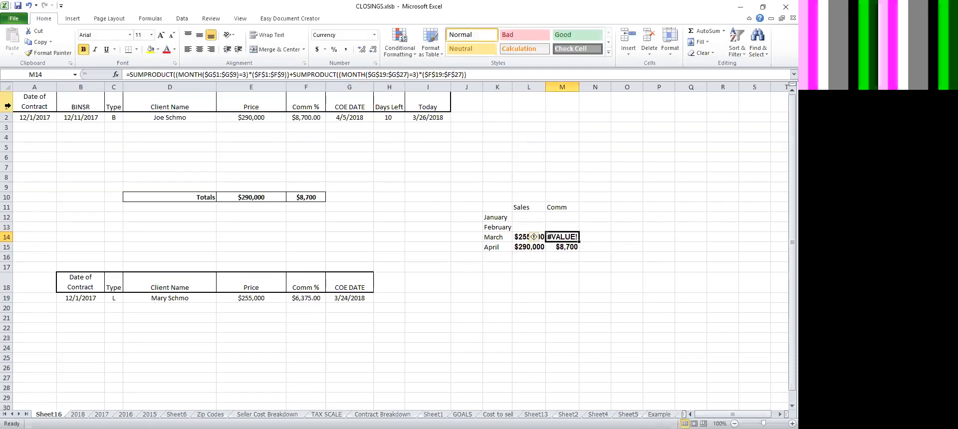
{"action": "left_click", "coordinate": [266, 77]}
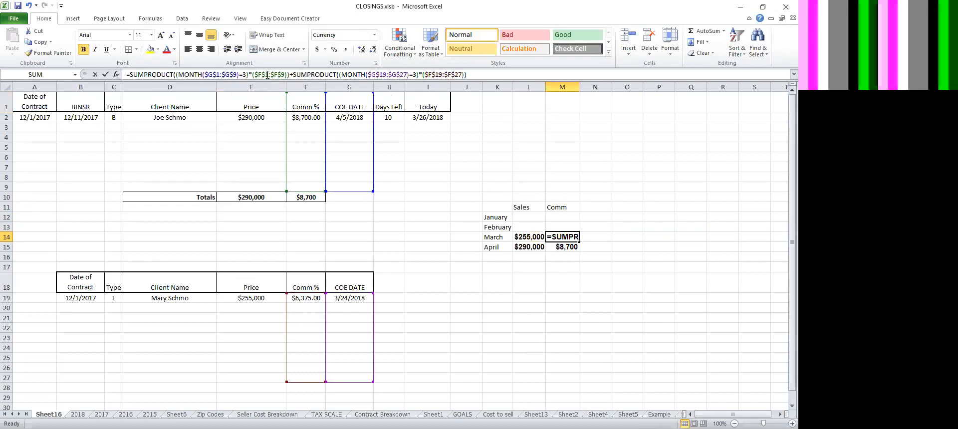
{"action": "double_click", "coordinate": [267, 76]}
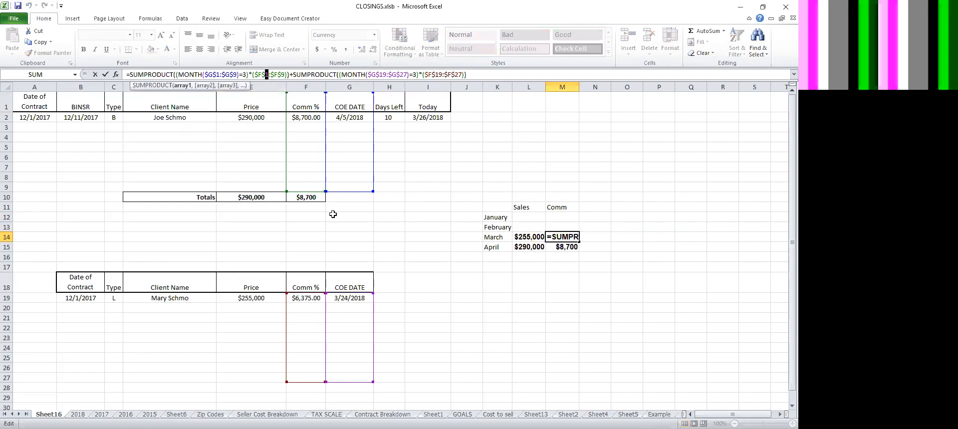
{"action": "type", "text": "2"}
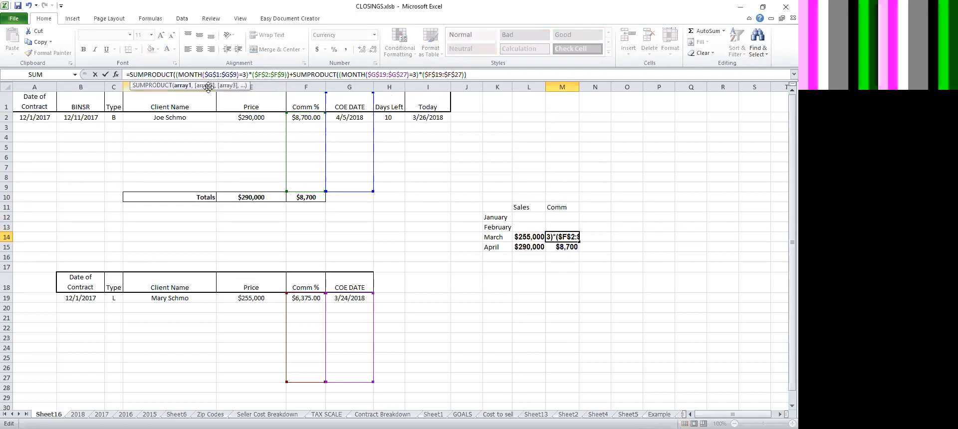
{"action": "type", "text": "2"}
{"action": "key", "text": "Return"}
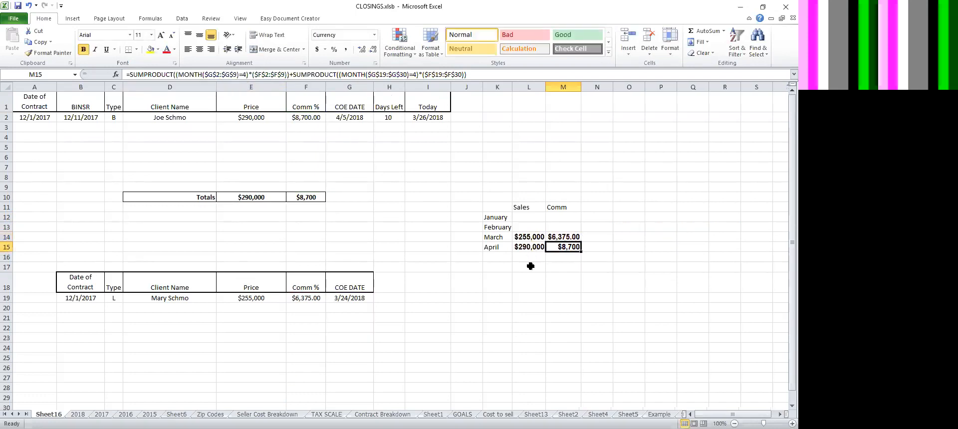
Format the March and April commission cells M14:M15 as Currency with 0 decimal places and no symbol.
{"action": "left_click_drag", "start_coordinate": [553, 238], "coordinate": [555, 243]}
{"action": "right_click", "coordinate": [555, 243]}
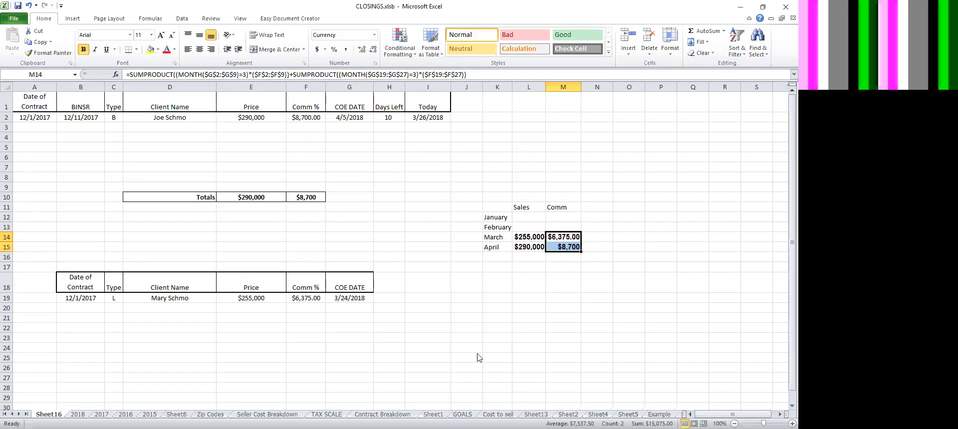
{"action": "left_click", "coordinate": [489, 380]}
{"action": "left_click", "coordinate": [398, 261]}
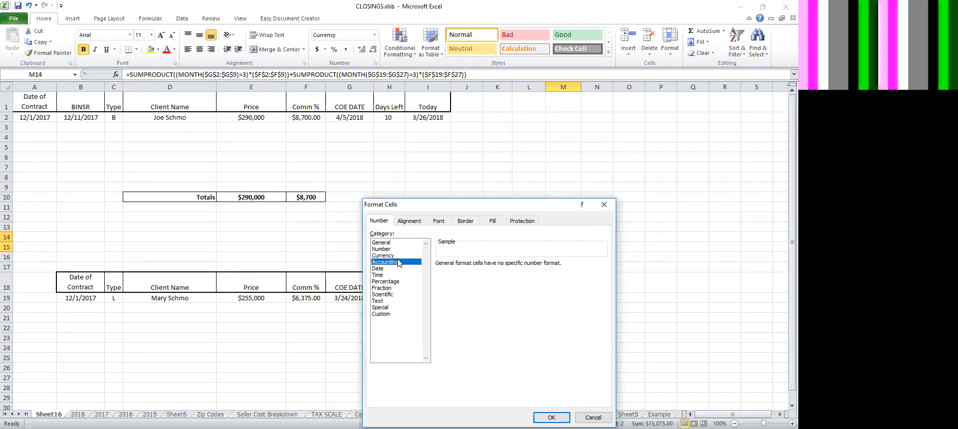
{"action": "left_click", "coordinate": [402, 255]}
{"action": "left_click", "coordinate": [500, 266]}
{"action": "left_click", "coordinate": [500, 267]}
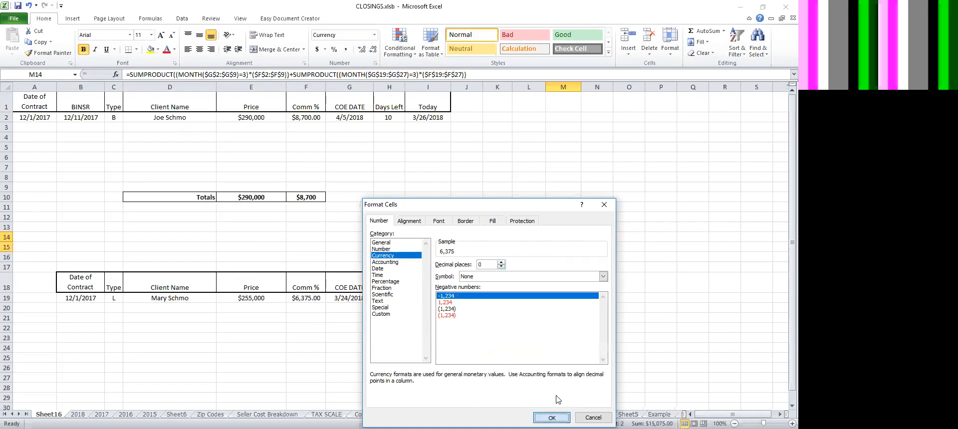
{"action": "left_click", "coordinate": [551, 417]}
{"action": "left_click", "coordinate": [466, 283]}
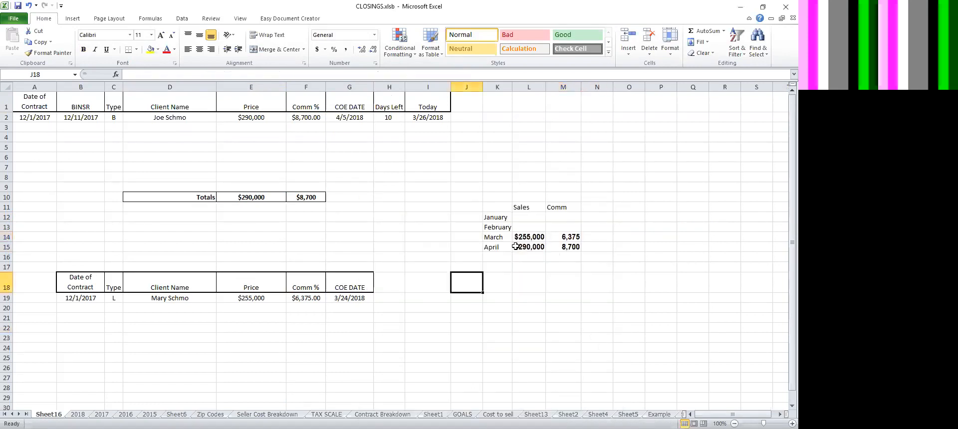
Enter the label Q1 2018 in cell K2.
{"action": "left_click", "coordinate": [489, 104]}
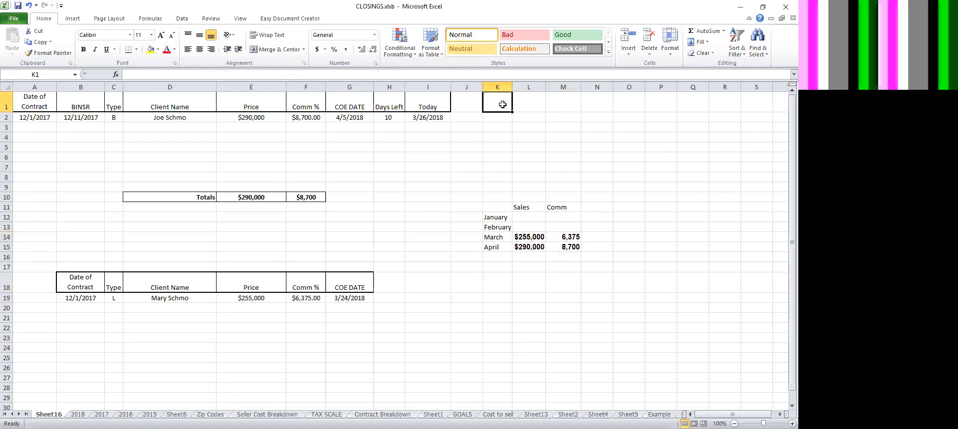
{"action": "left_click", "coordinate": [500, 128]}
{"action": "left_click", "coordinate": [492, 118]}
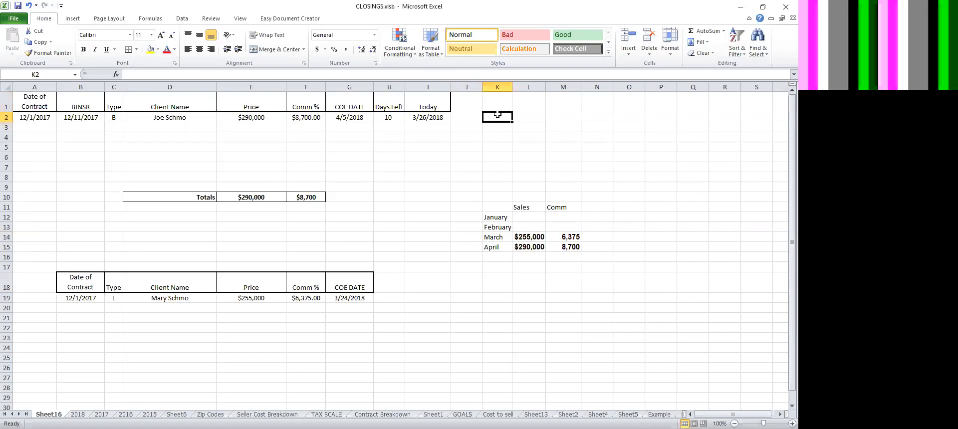
{"action": "type", "text": "Q1 2018"}
{"action": "key", "text": "Tab"}
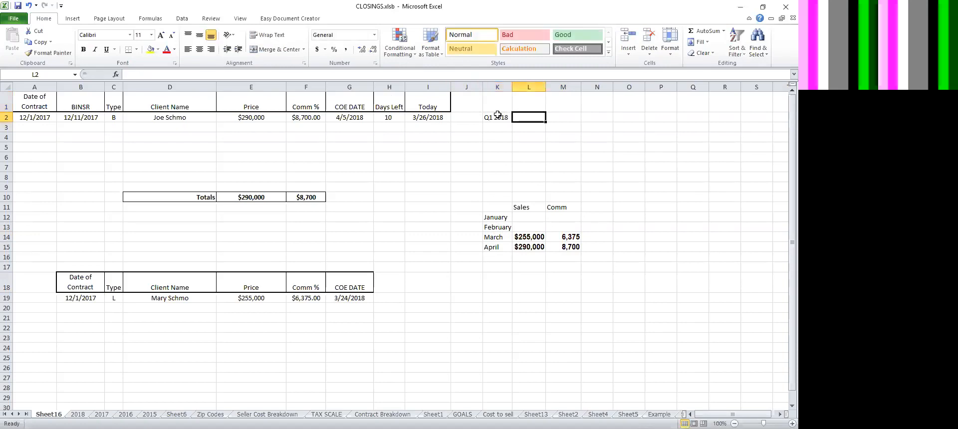
Enter the column headers Sales in L1 and Comm in M1 above the Q1 2018 row.
{"action": "key", "text": "Up"}
{"action": "type", "text": "Sale"}
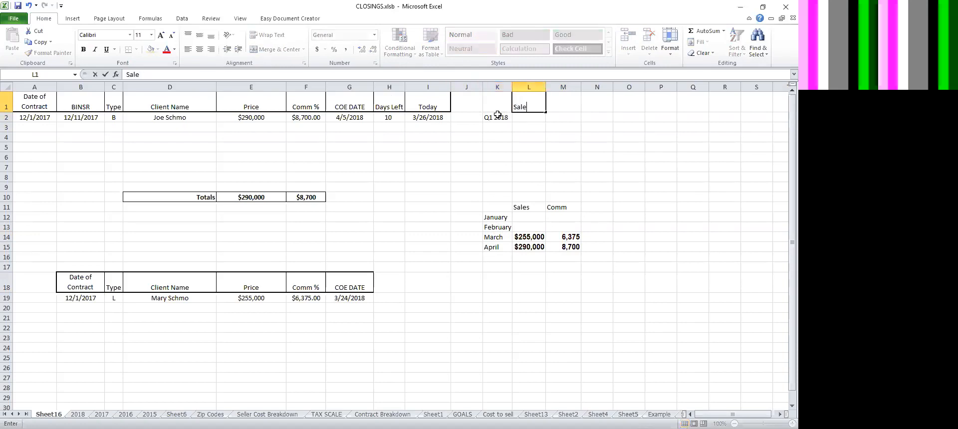
{"action": "key", "text": "Tab"}
{"action": "type", "text": "Comm"}
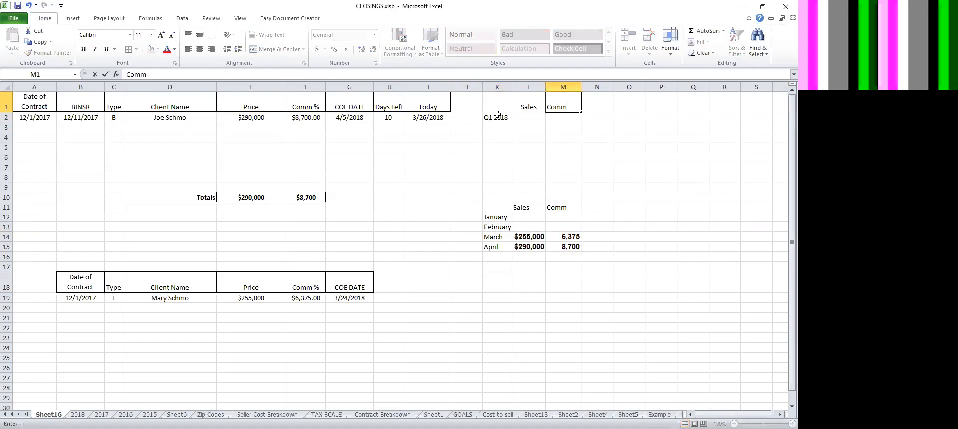
{"action": "key", "text": "Return"}
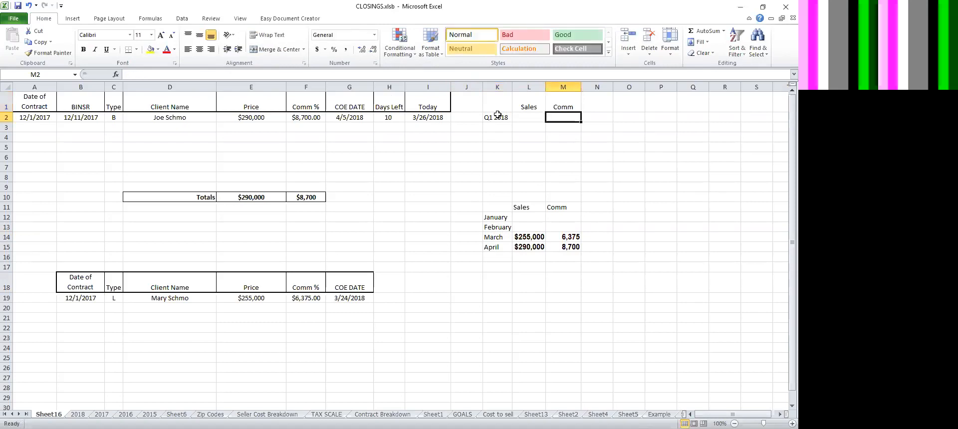
Enter a formula in L2 that adds the January, February and March sales cells L12, L13 and L14.
{"action": "left_click", "coordinate": [533, 118]}
{"action": "type", "text": "="}
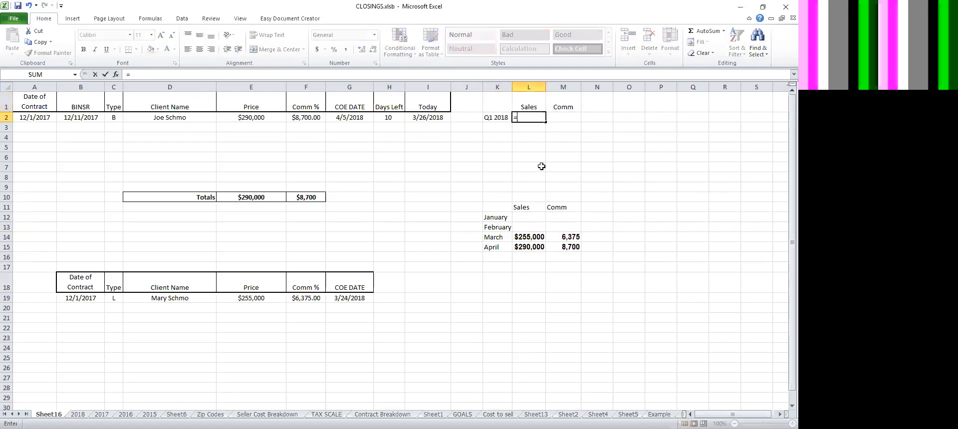
{"action": "left_click", "coordinate": [535, 219]}
{"action": "type", "text": "+"}
{"action": "left_click", "coordinate": [535, 227]}
{"action": "type", "text": "+"}
{"action": "left_click", "coordinate": [533, 239]}
{"action": "key", "text": "Return"}
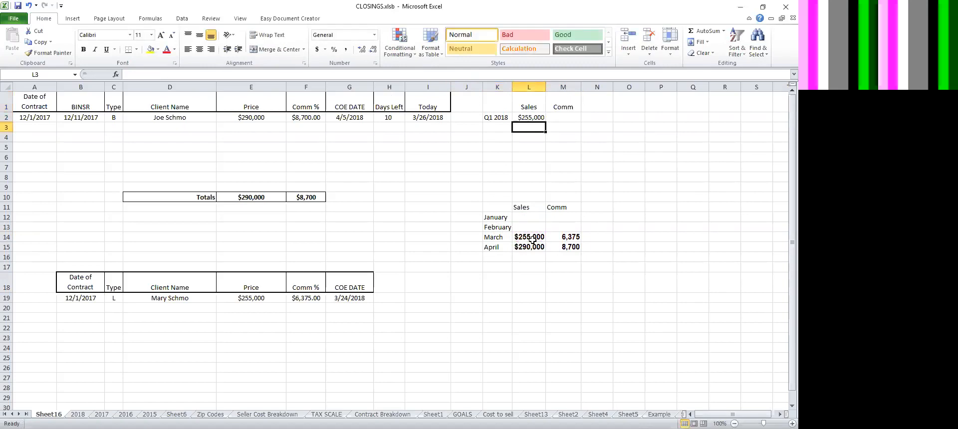
Copy the Q1 2018 sales formula from L2 into the commission cell M2.
{"action": "left_click", "coordinate": [528, 116]}
{"action": "key", "text": "ctrl+c"}
{"action": "key", "text": "Right"}
{"action": "key", "text": "ctrl+v"}
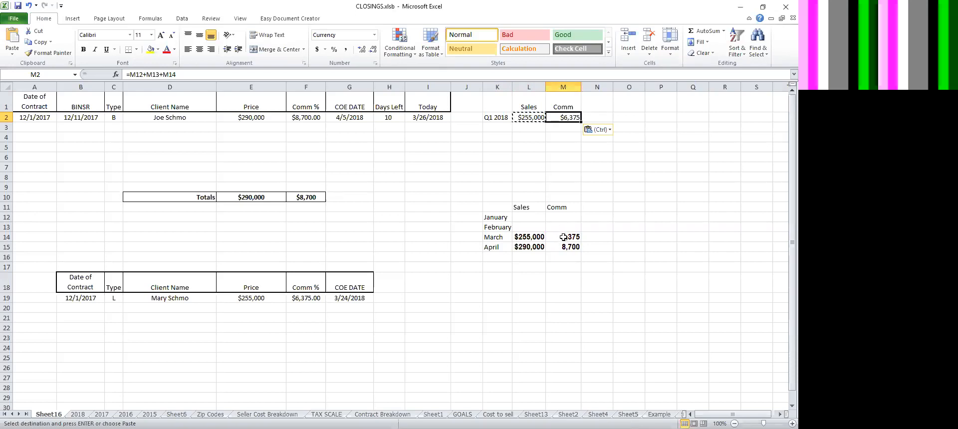